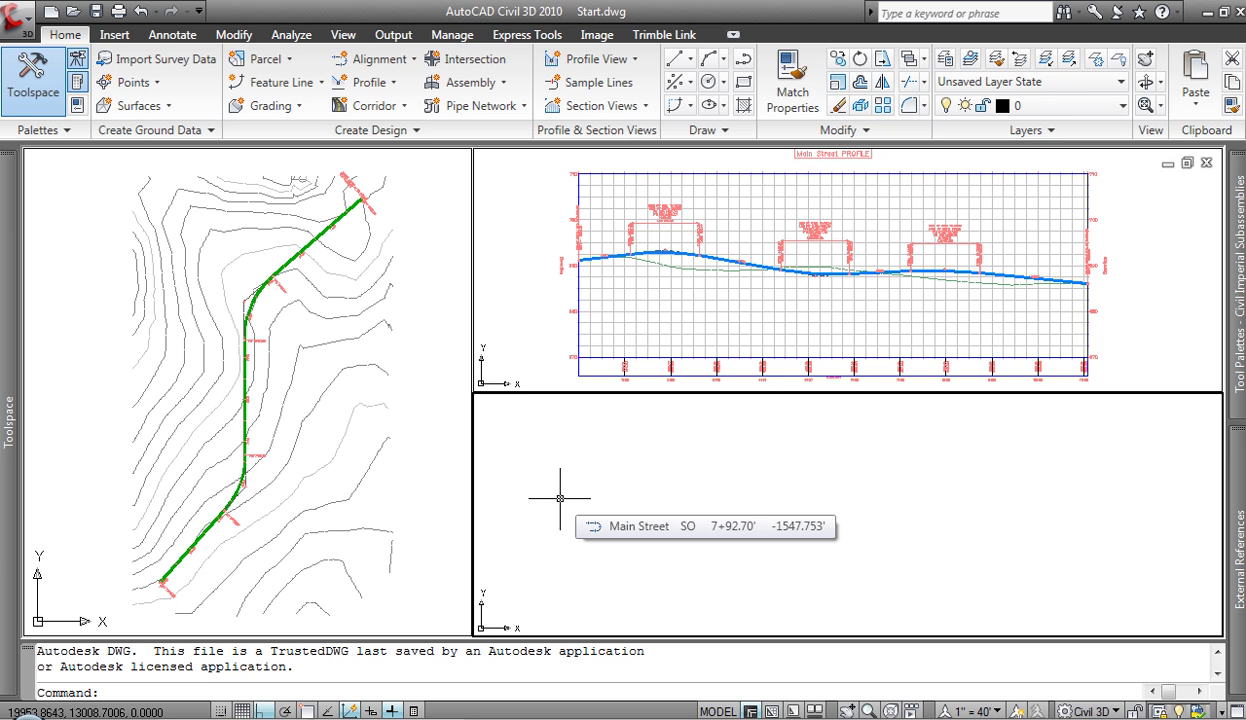
# Zoom and pan the plan view to the start of Main Street.
pyautogui.click(328, 256)
pyautogui.scroll(3, 316, 237)
pyautogui.scroll(2, 316, 237)
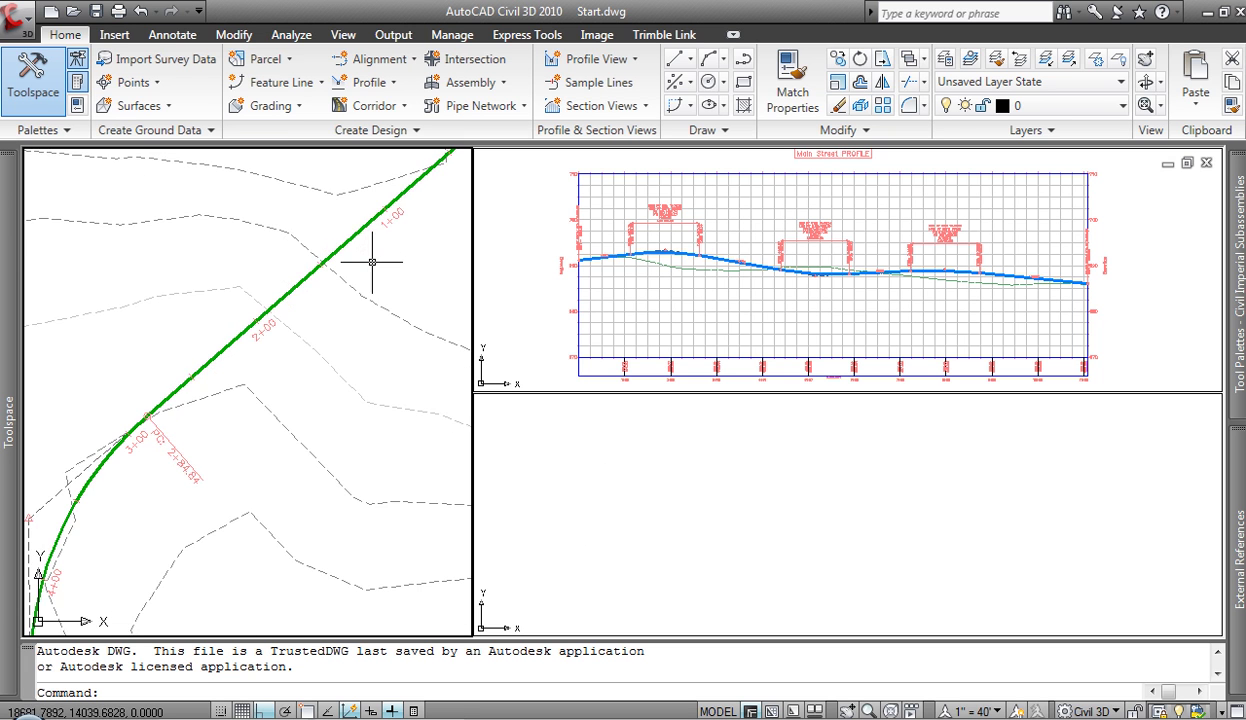
pyautogui.moveTo(378, 270); pyautogui.dragTo(292, 395, button='middle')
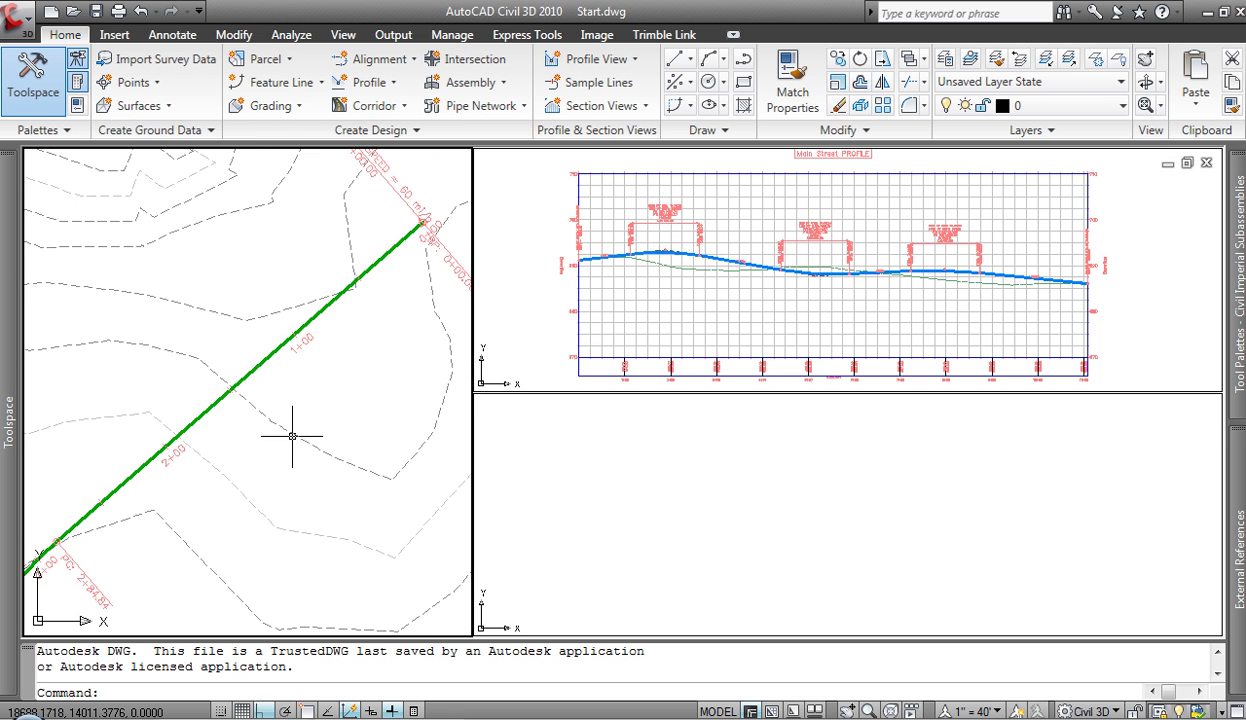
# Zoom the profile view to stations 0+00 to 2+00, then make the plan view active again.
pyautogui.click(545, 297)
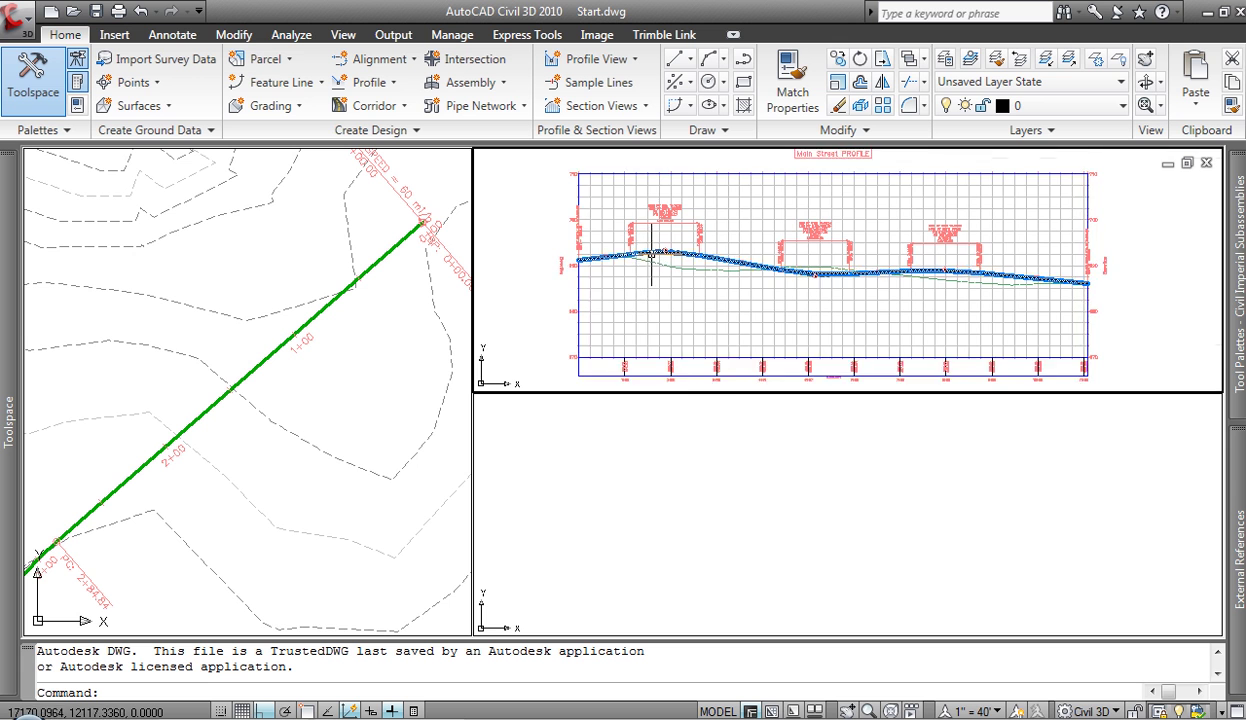
pyautogui.scroll(3, 640, 265)
pyautogui.moveTo(636, 265); pyautogui.dragTo(685, 316, button='middle')
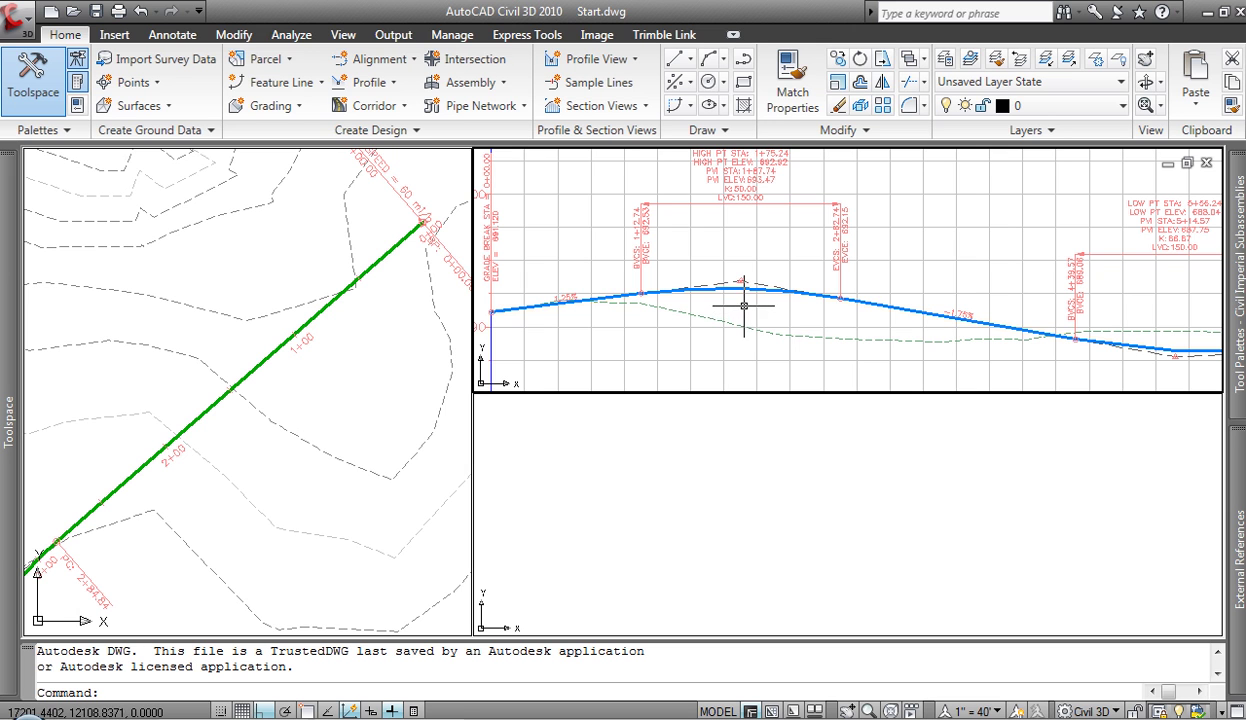
pyautogui.click(310, 388)
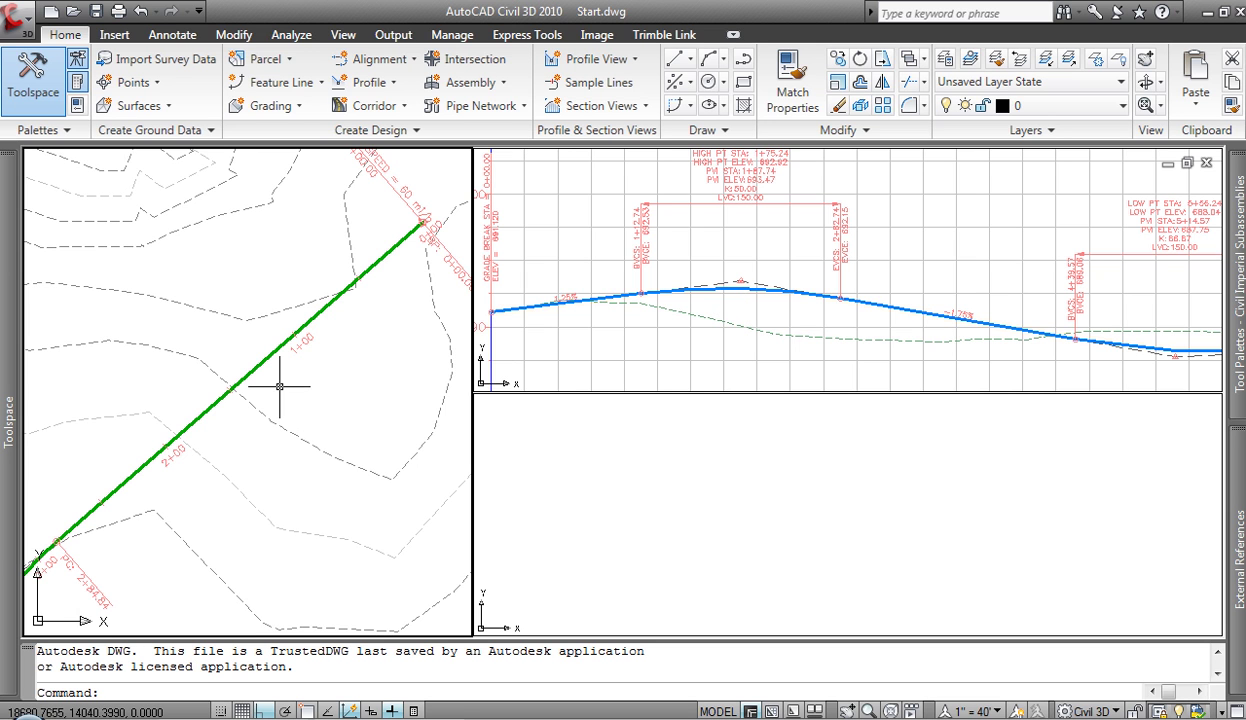
pyautogui.moveTo(279, 393)
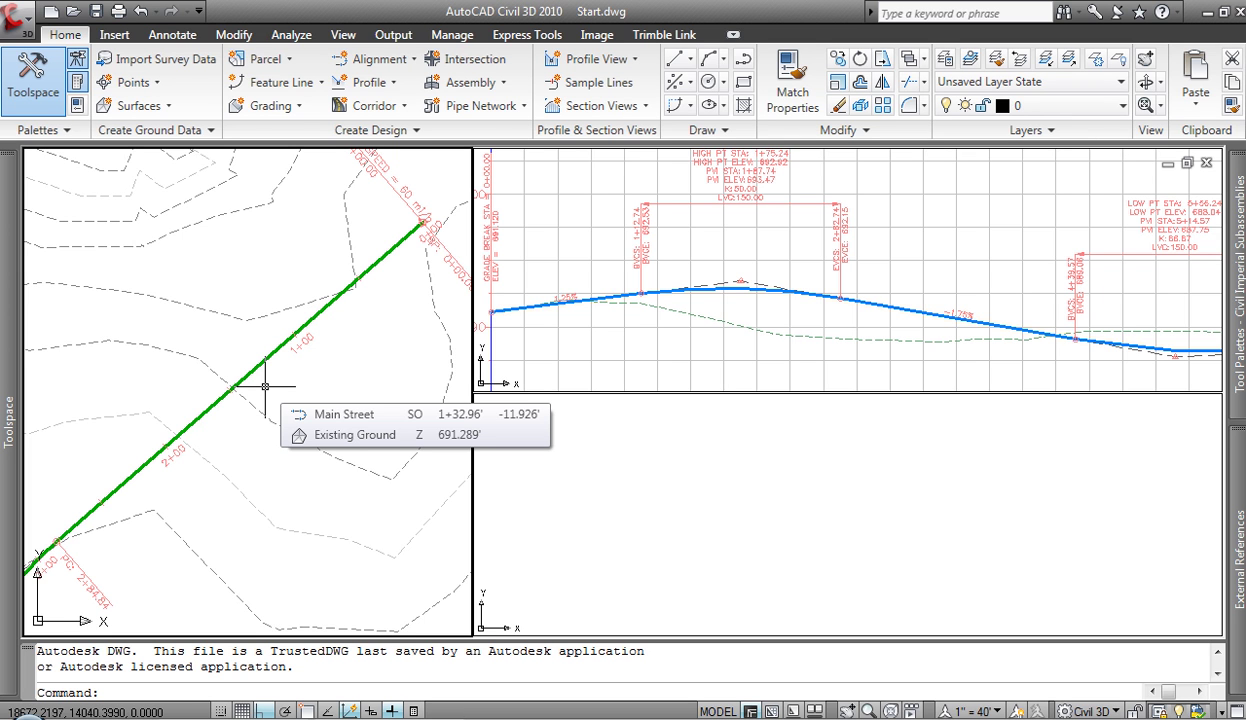
# Create 14' offset alignments from Main Street using the Offsets style and No Labels.
pyautogui.click(256, 362)
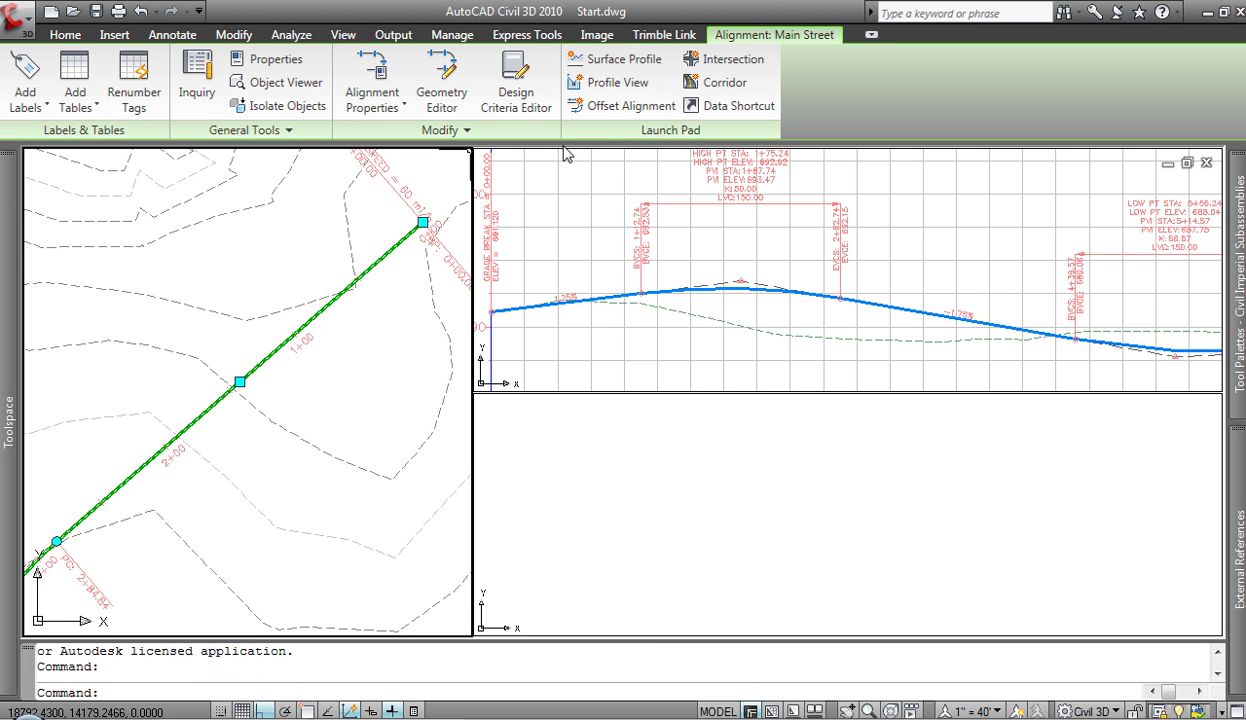
pyautogui.click(614, 110)
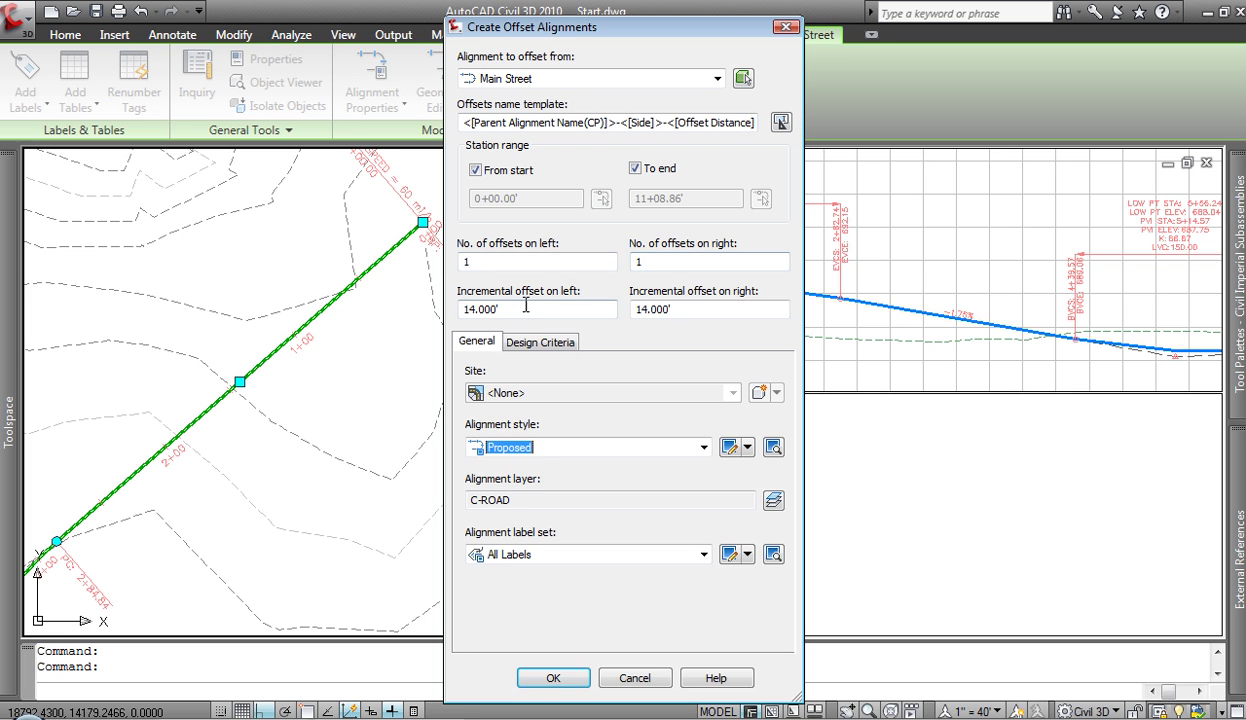
pyautogui.click(703, 448)
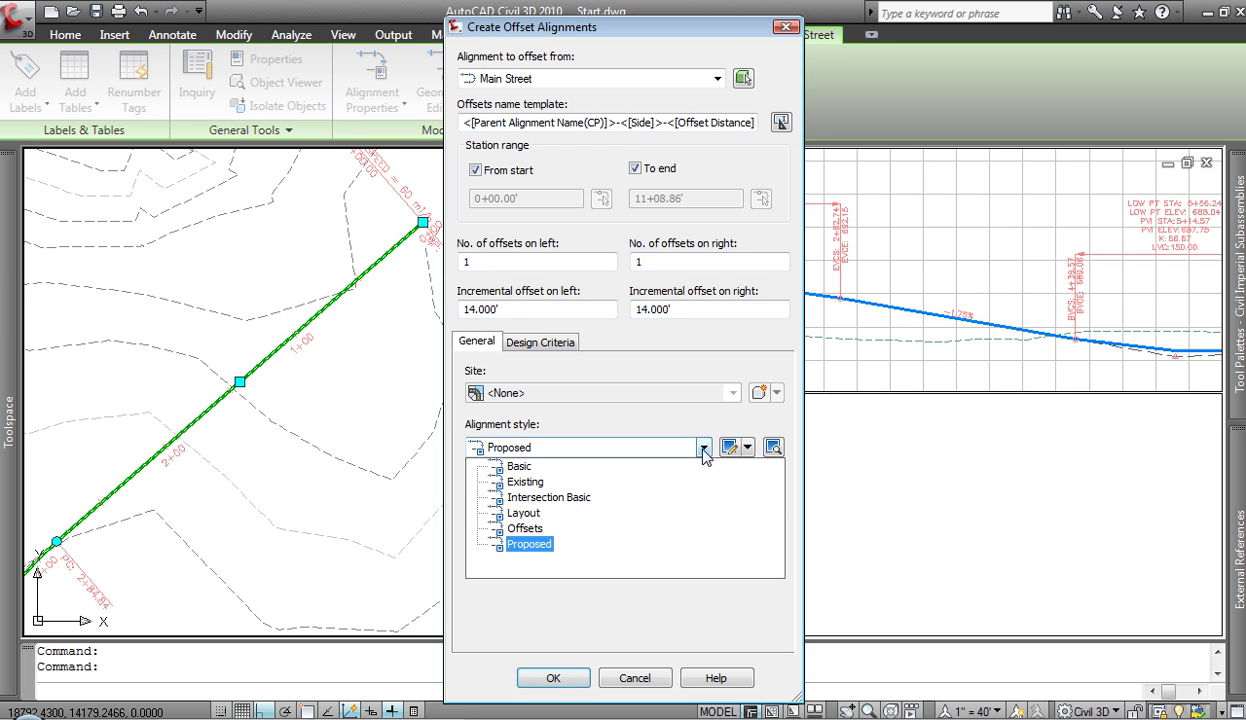
pyautogui.click(527, 528)
pyautogui.click(703, 555)
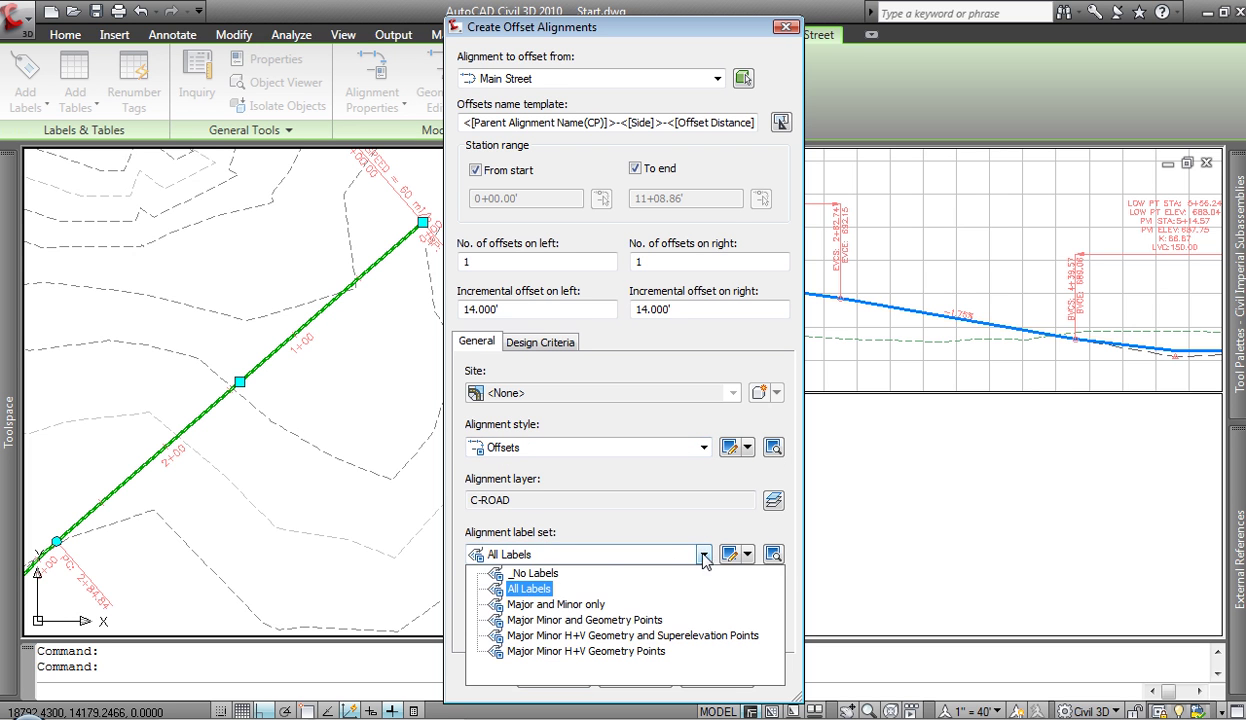
pyautogui.click(534, 573)
pyautogui.click(558, 676)
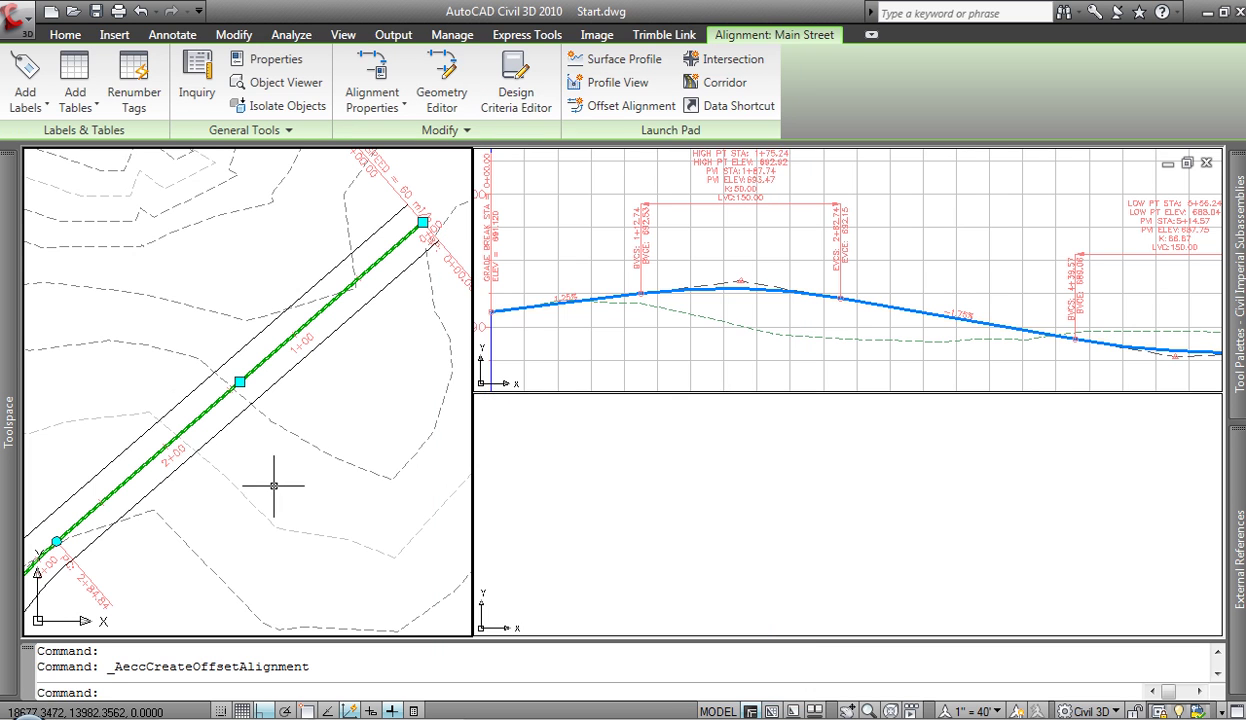
# Grip-stretch the left offset alignment's curve into a new shape.
pyautogui.scroll(-3, 270, 495)
pyautogui.moveTo(259, 520); pyautogui.dragTo(320, 333, button='middle')
pyautogui.scroll(3, 236, 356)
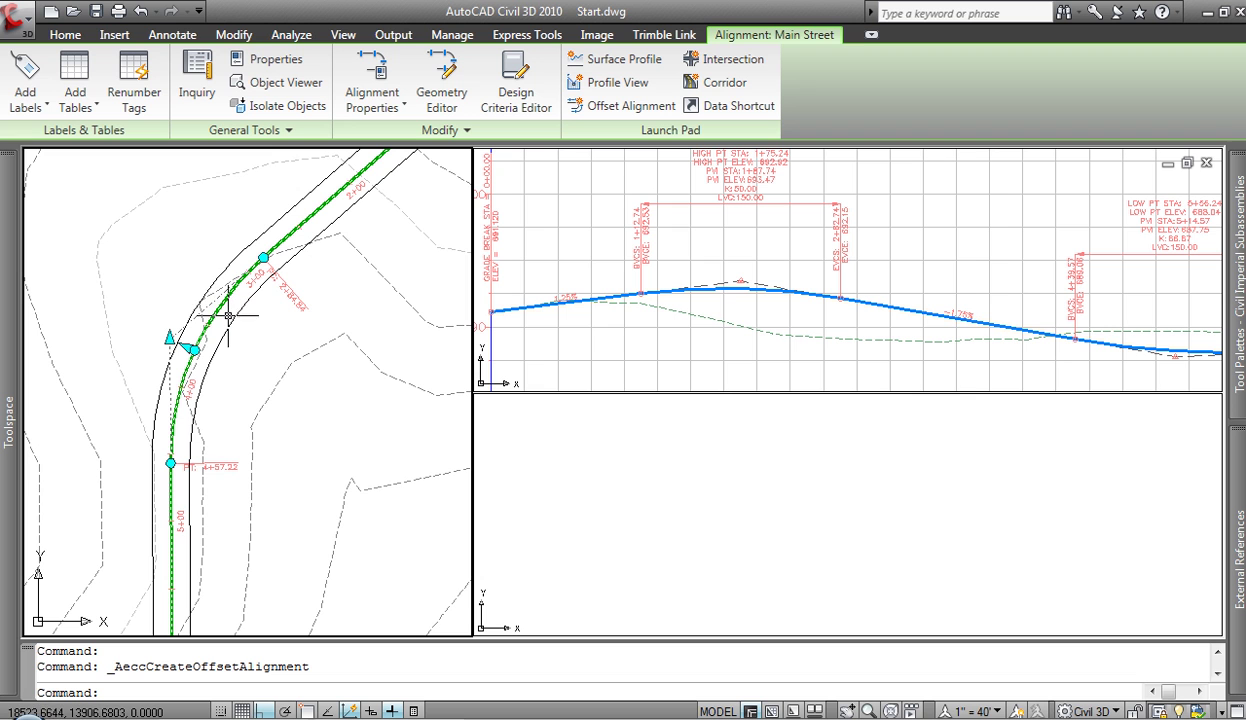
pyautogui.click(169, 338)
pyautogui.click(172, 408)
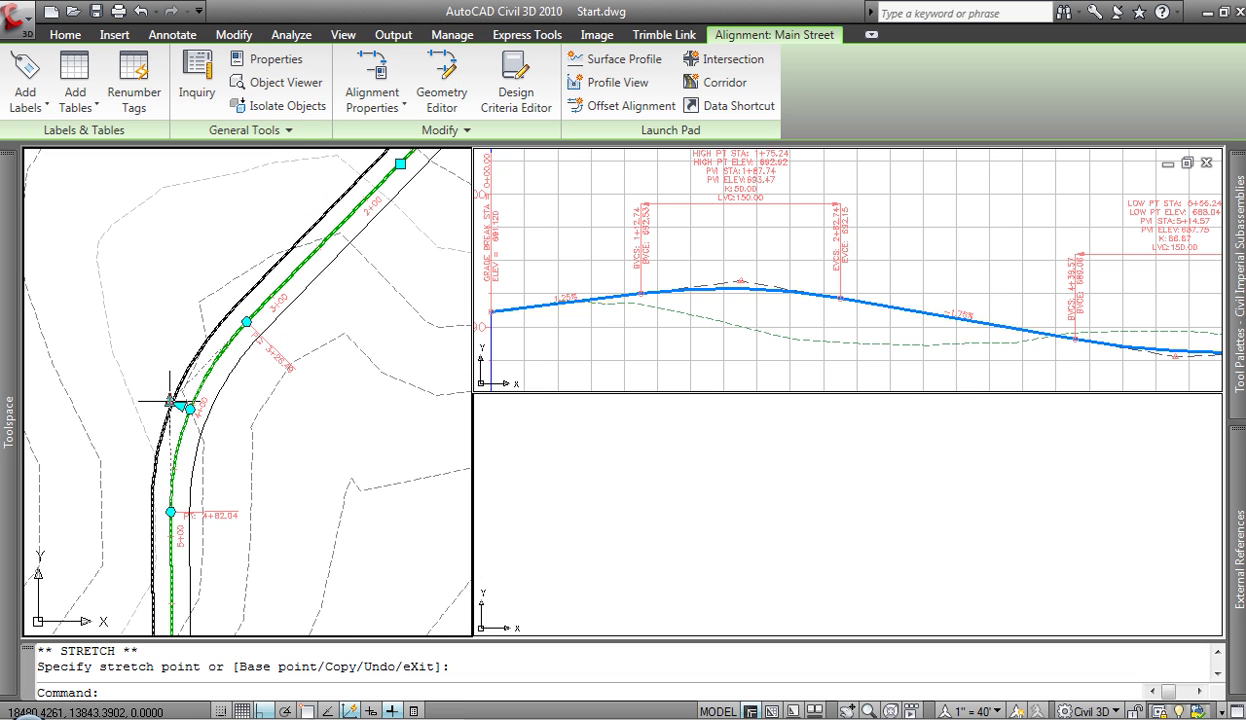
pyautogui.click(178, 407)
pyautogui.click(168, 335)
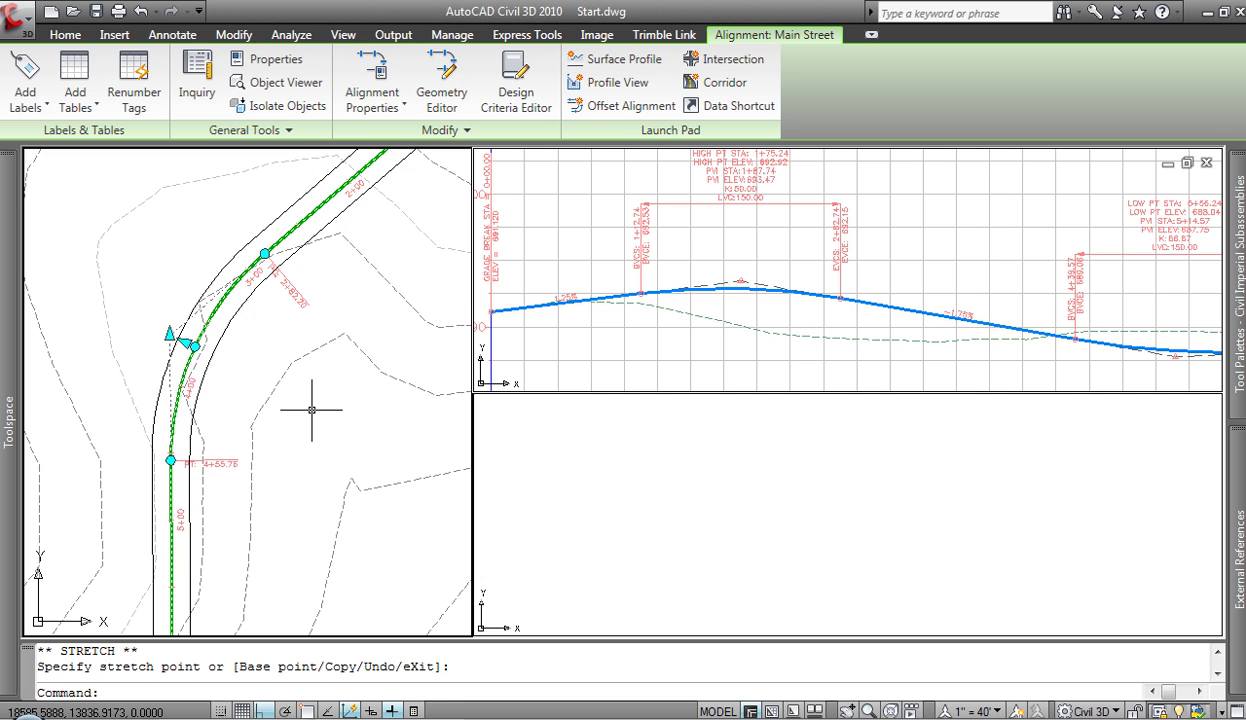
pyautogui.press('Escape')
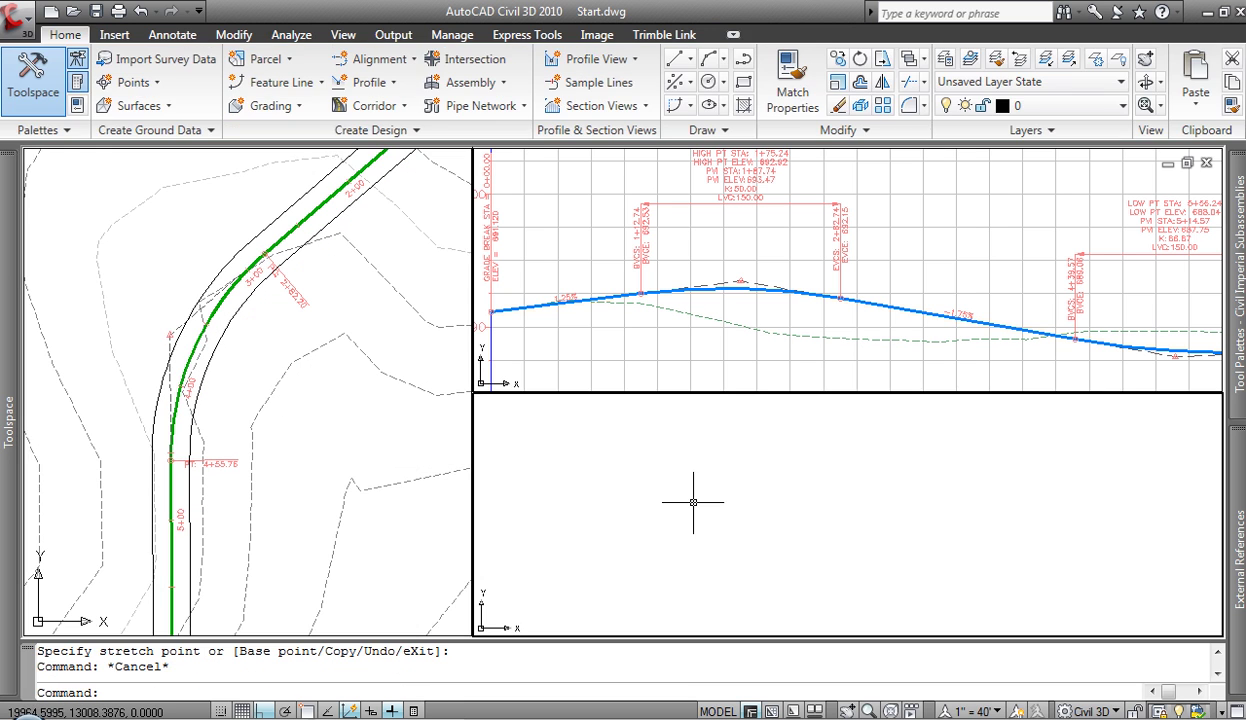
# Create the SplitCurb assembly and place its baseline in the lower viewport.
pyautogui.moveTo(781, 505)
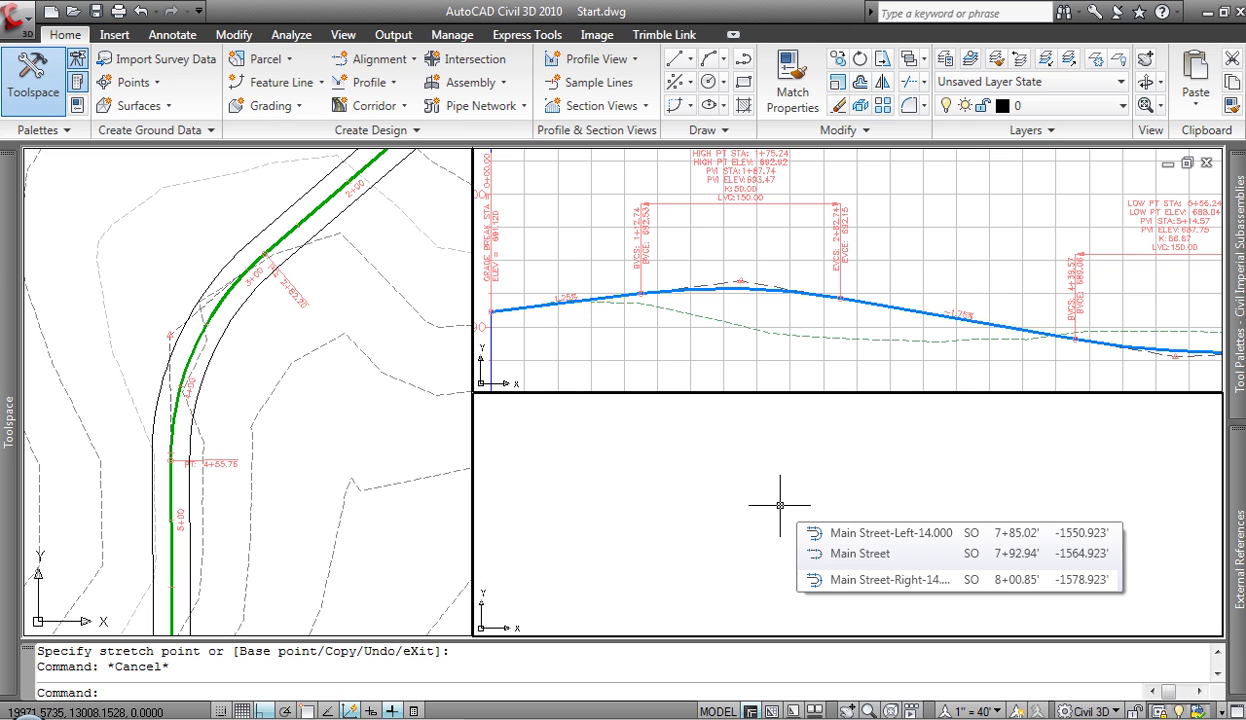
pyautogui.click(505, 83)
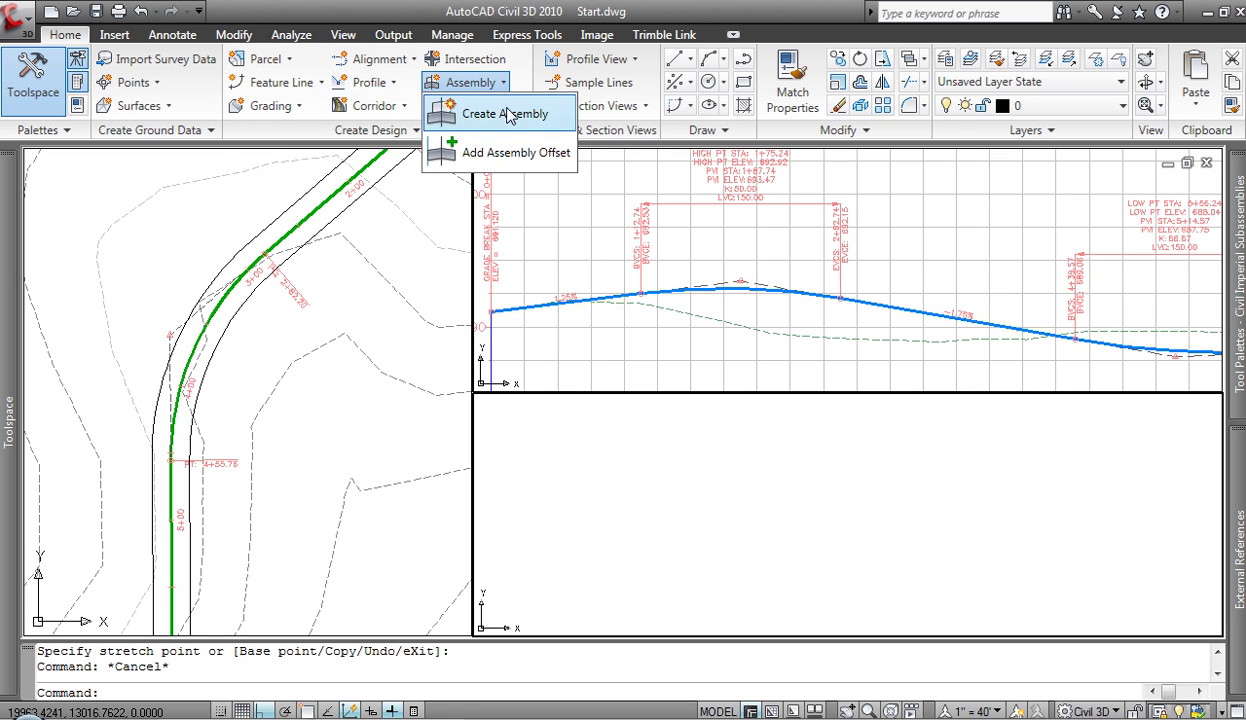
pyautogui.click(497, 114)
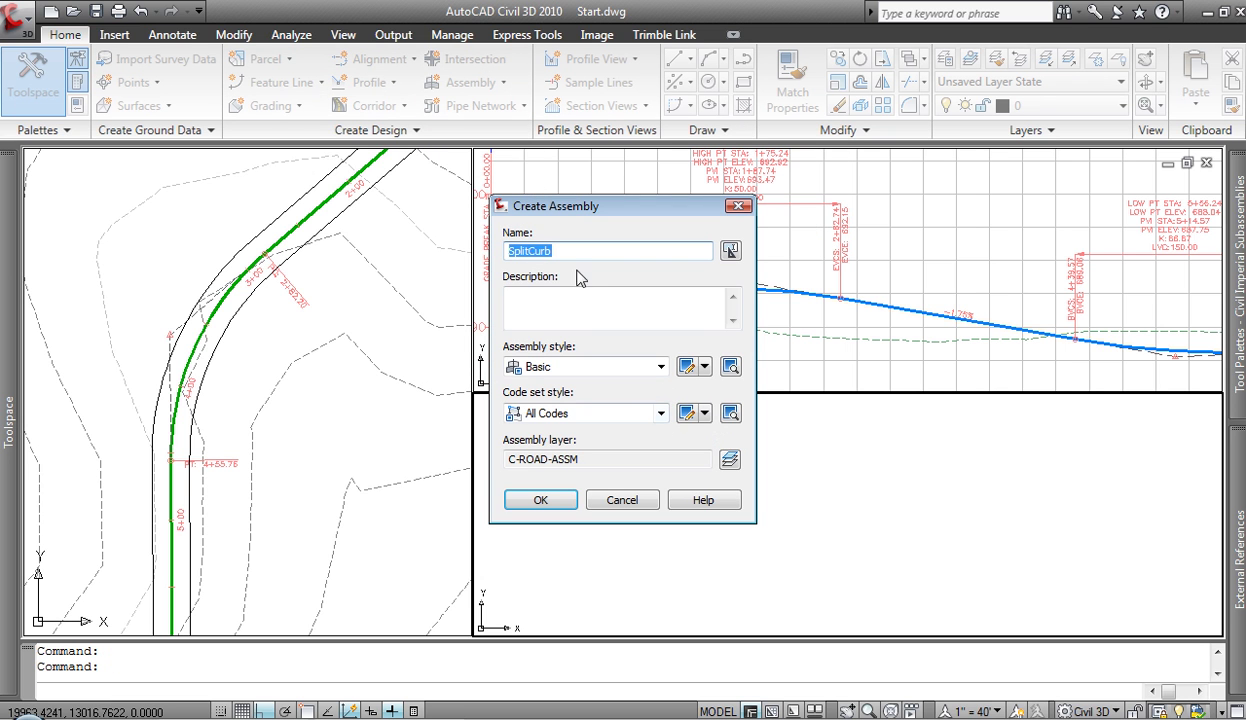
pyautogui.click(540, 499)
pyautogui.scroll(3, 855, 522)
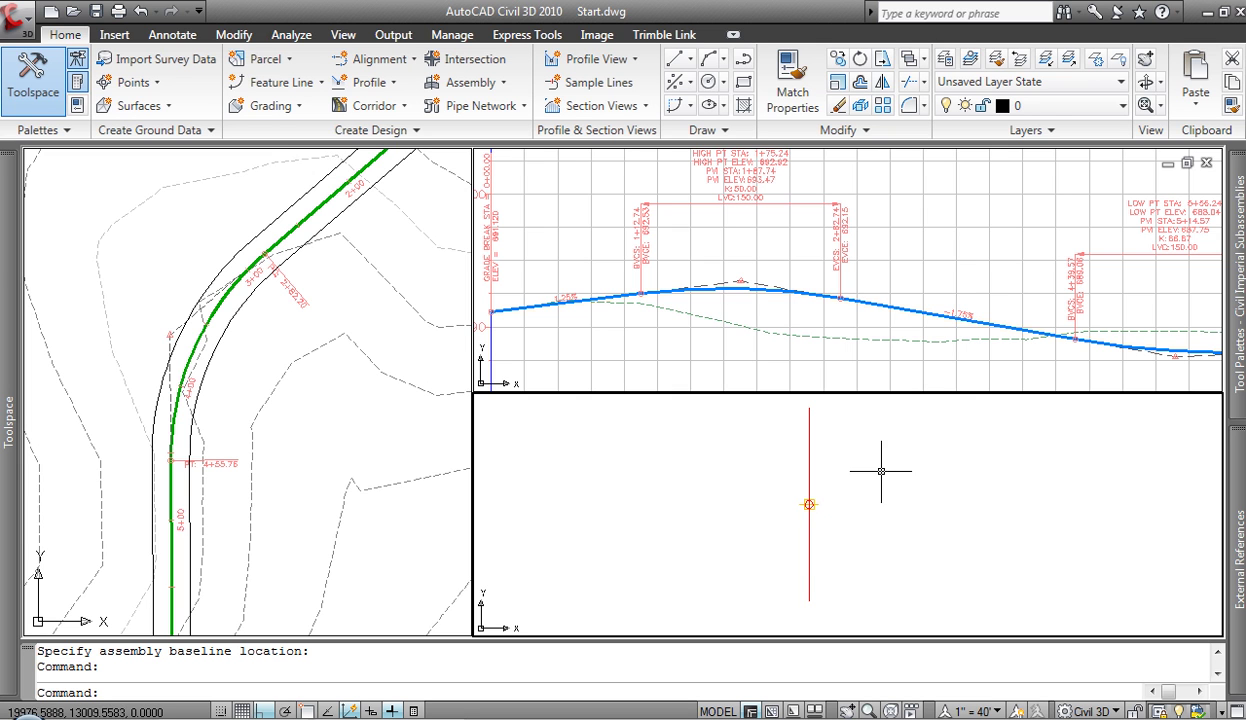
# Pick the Generic LinkOffsetAndSlope subassembly with offset 14 and slope 0%.
pyautogui.moveTo(1238, 320)
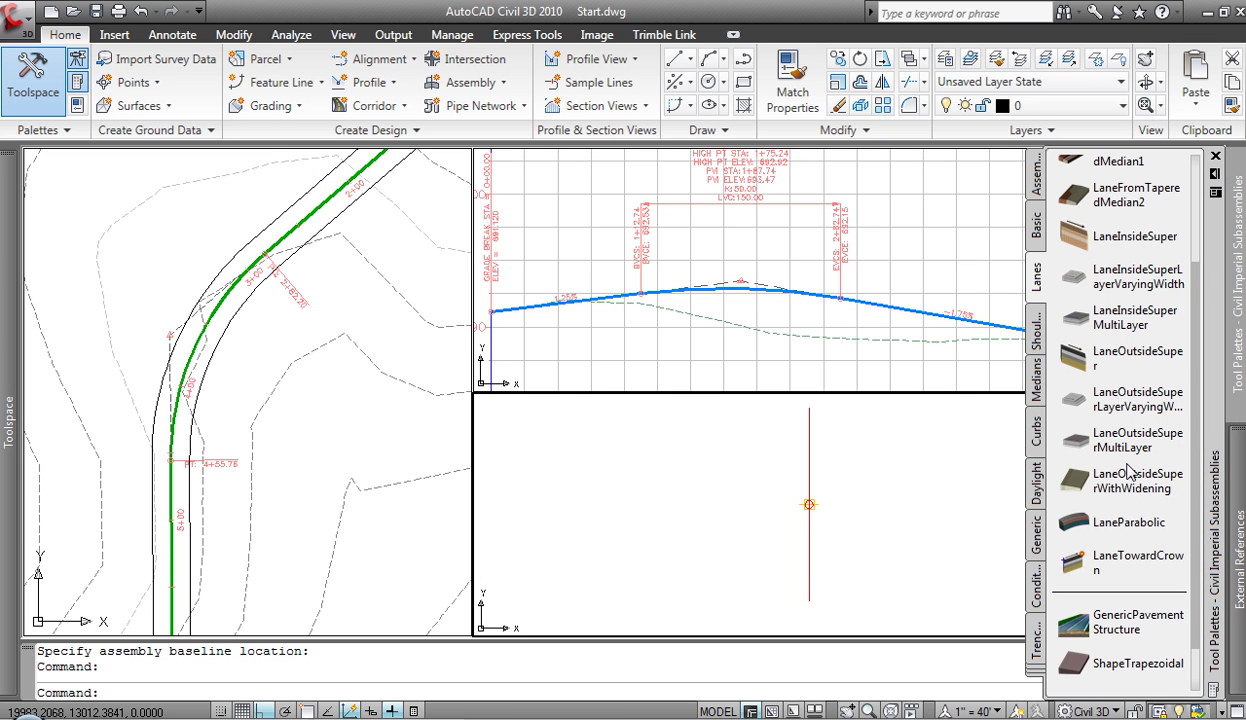
pyautogui.click(1038, 540)
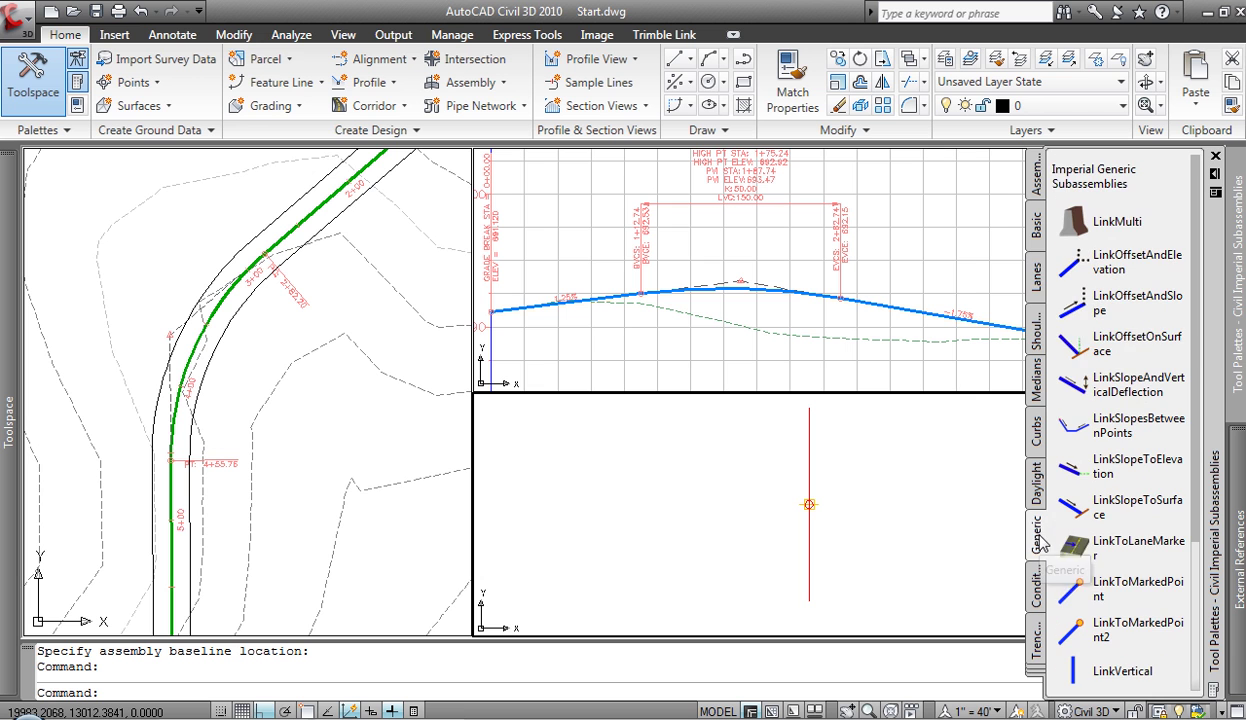
pyautogui.click(1117, 305)
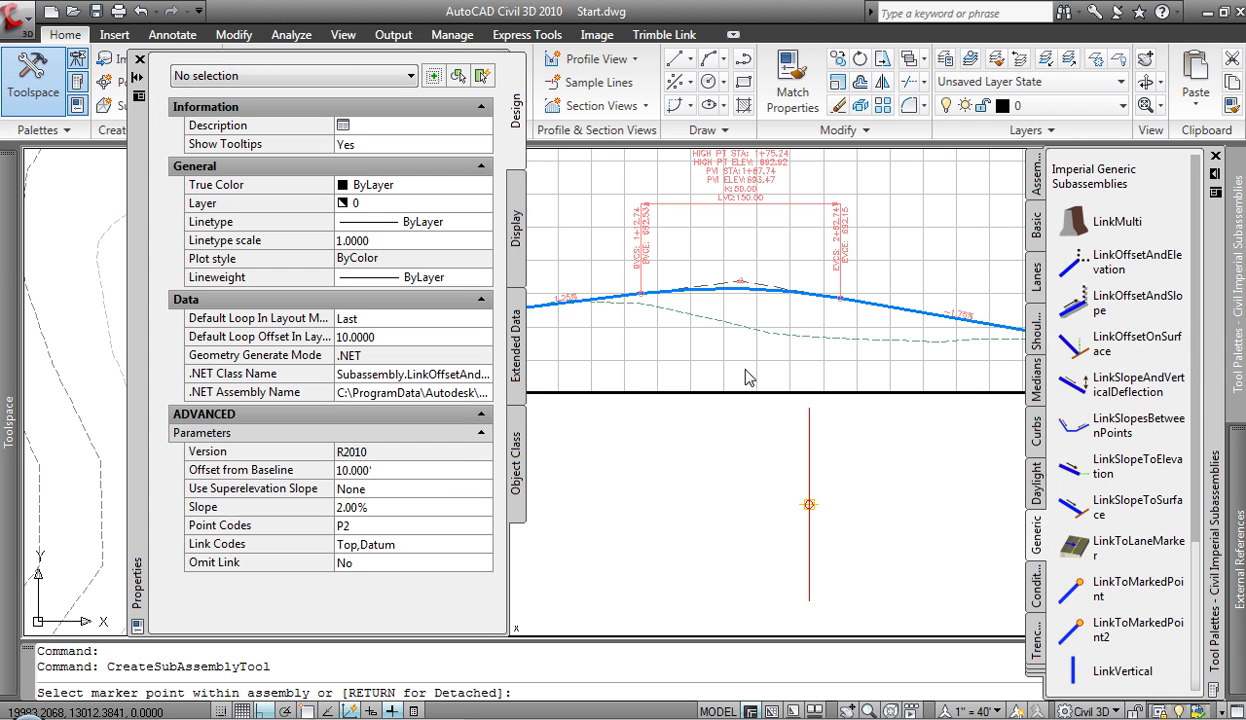
pyautogui.click(396, 470)
pyautogui.write('14')
pyautogui.click(393, 507)
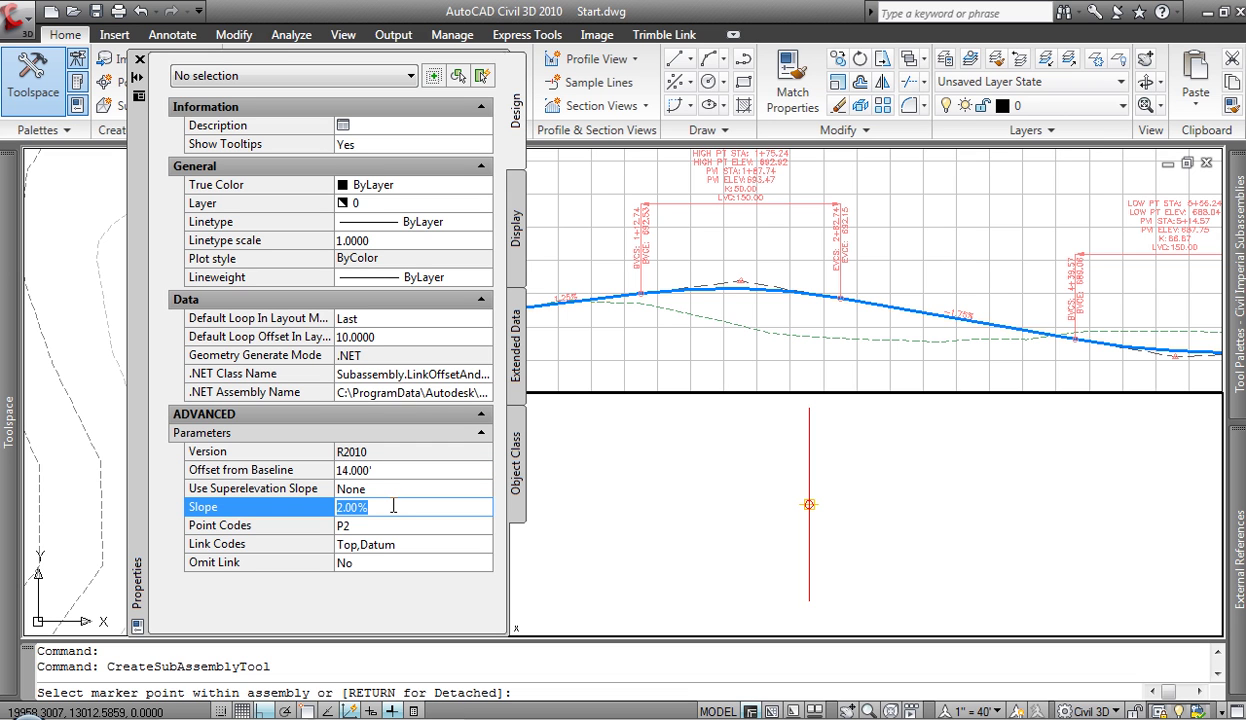
pyautogui.write('0')
pyautogui.click(413, 470)
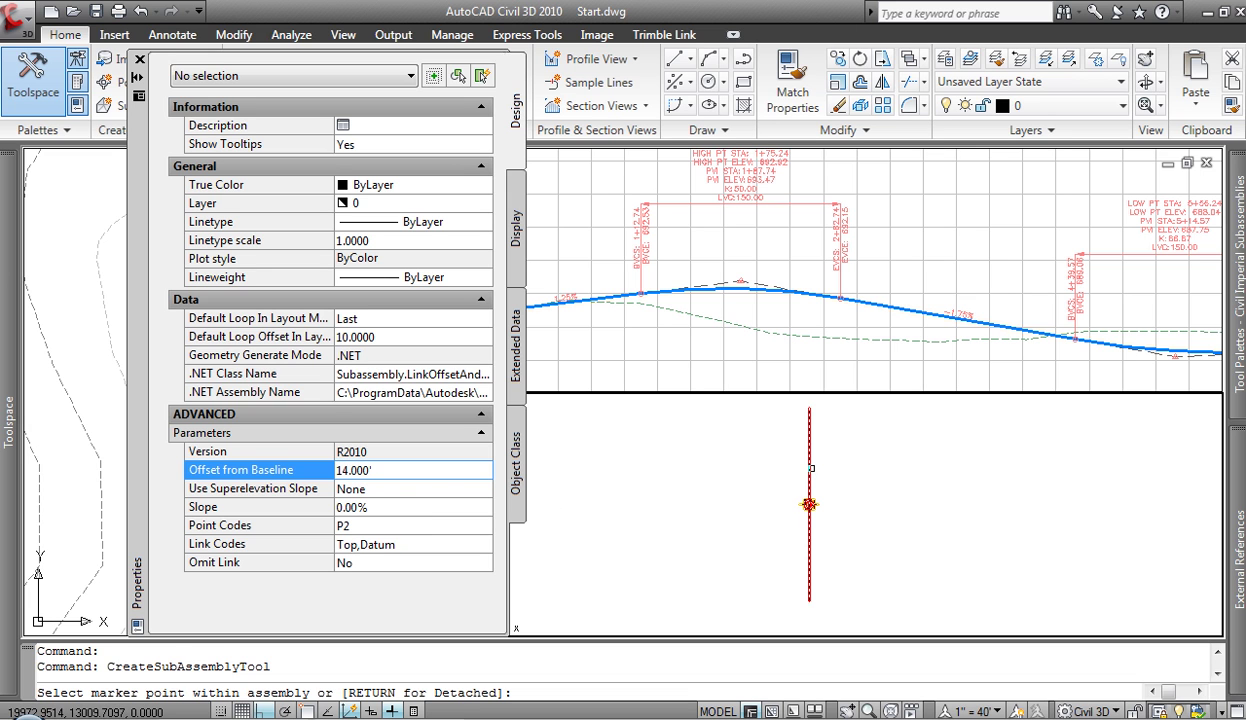
# Attach the link to the baseline at 14, then again at -14 on the left.
pyautogui.click(808, 504)
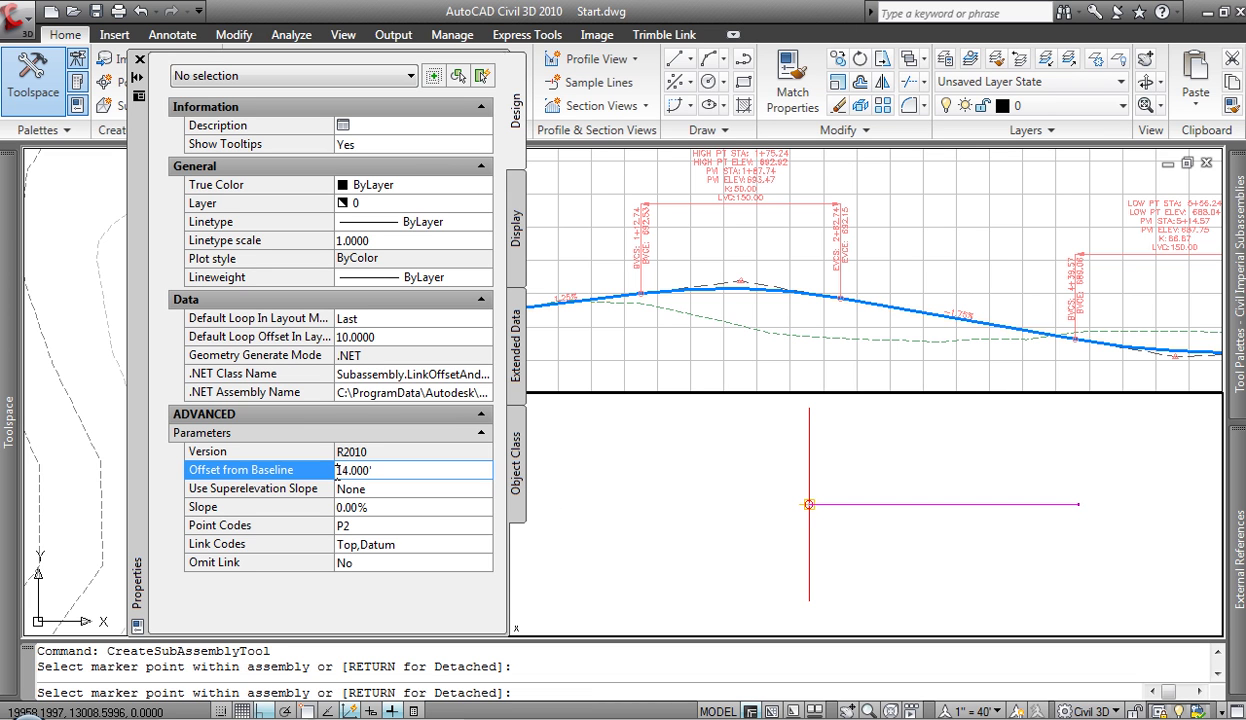
pyautogui.write('-')
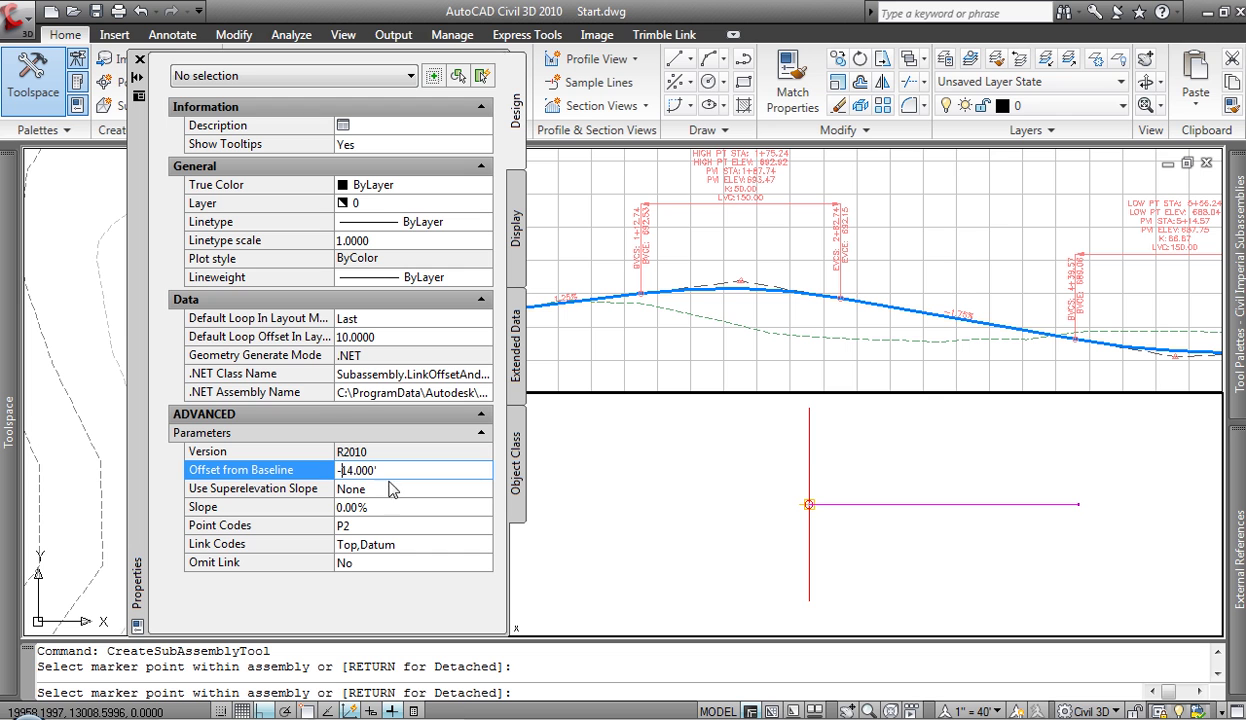
pyautogui.click(807, 467)
pyautogui.moveTo(751, 490); pyautogui.dragTo(797, 457, button='middle')
# Pick UrbanCurbGutterGeneral with its insertion point set to Curb Back.
pyautogui.moveTo(1238, 320)
pyautogui.click(1037, 430)
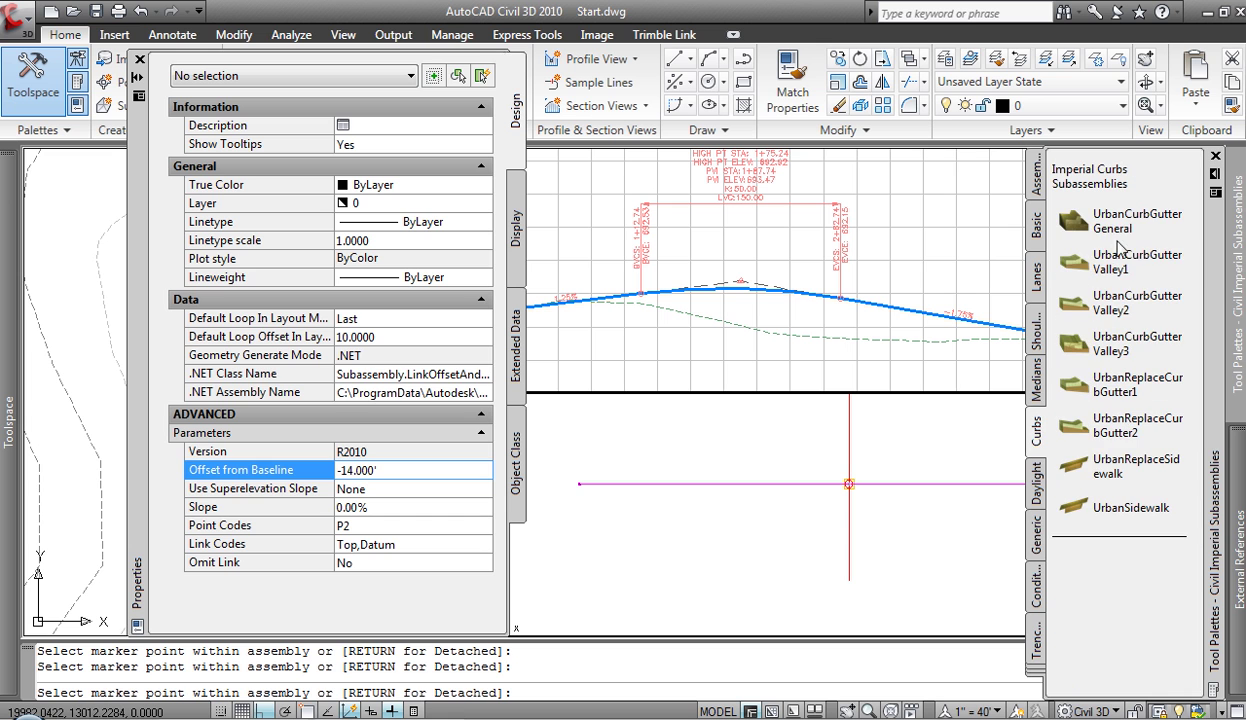
pyautogui.click(1118, 230)
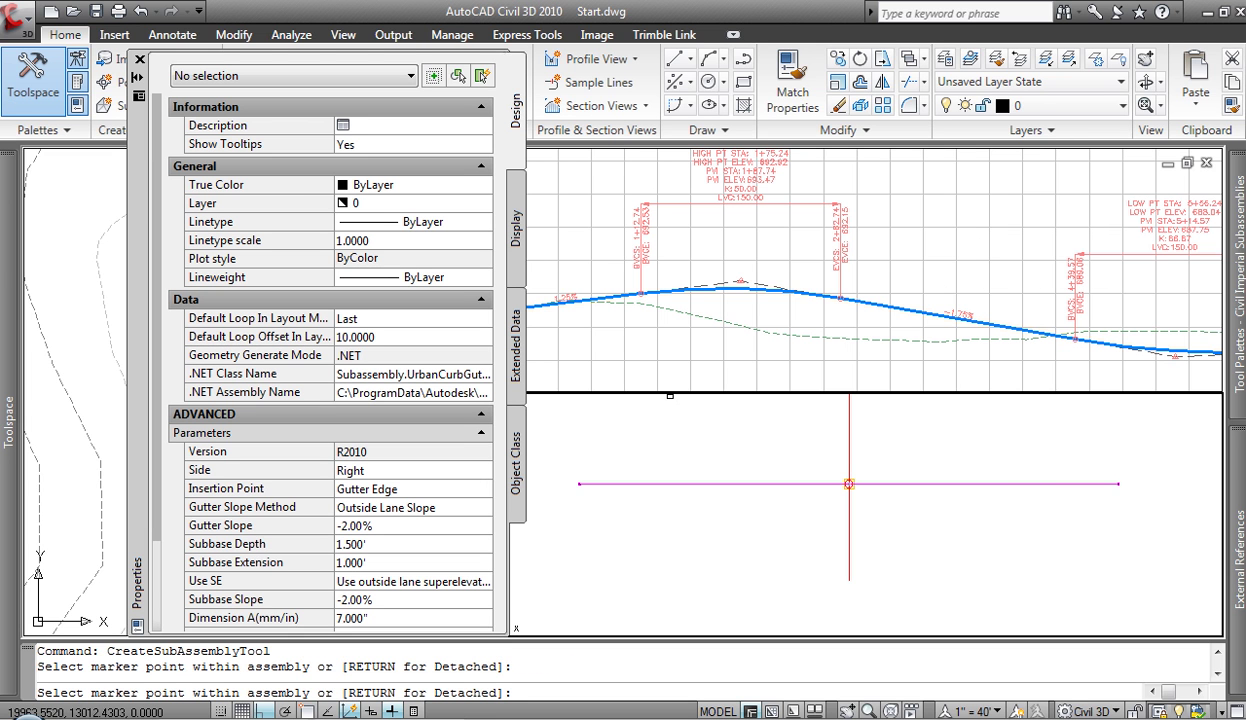
pyautogui.click(425, 485)
pyautogui.click(485, 490)
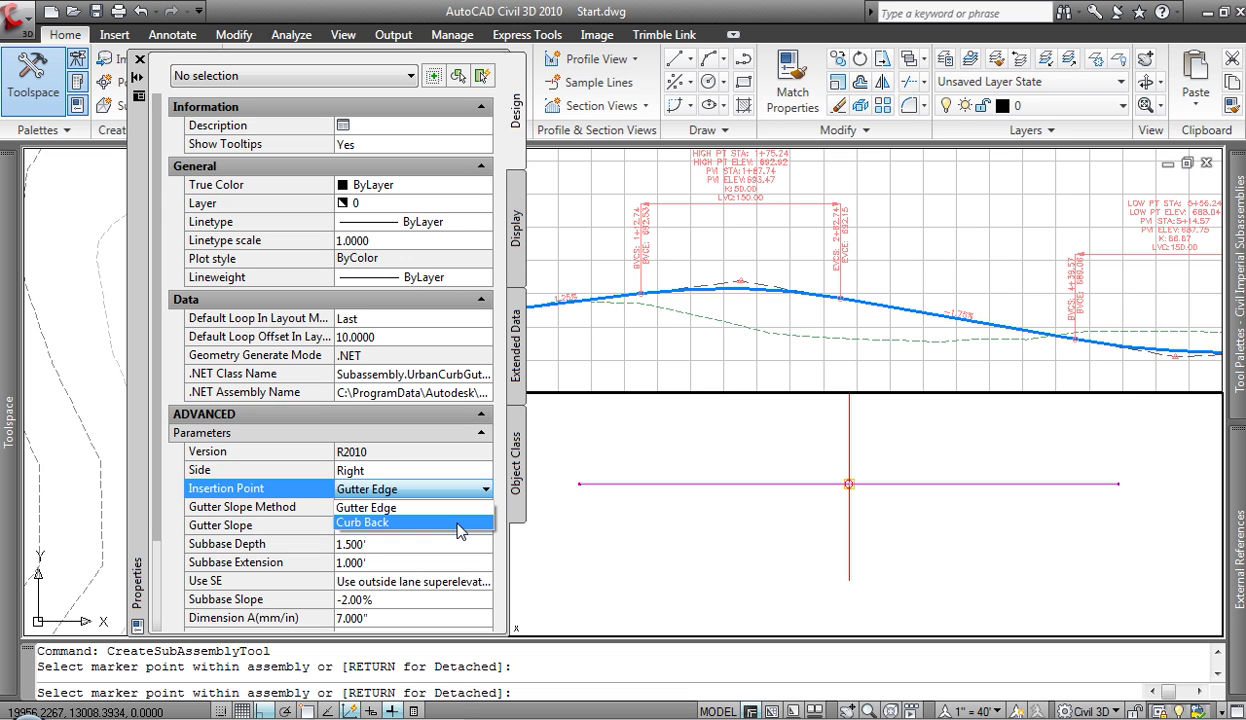
pyautogui.click(460, 524)
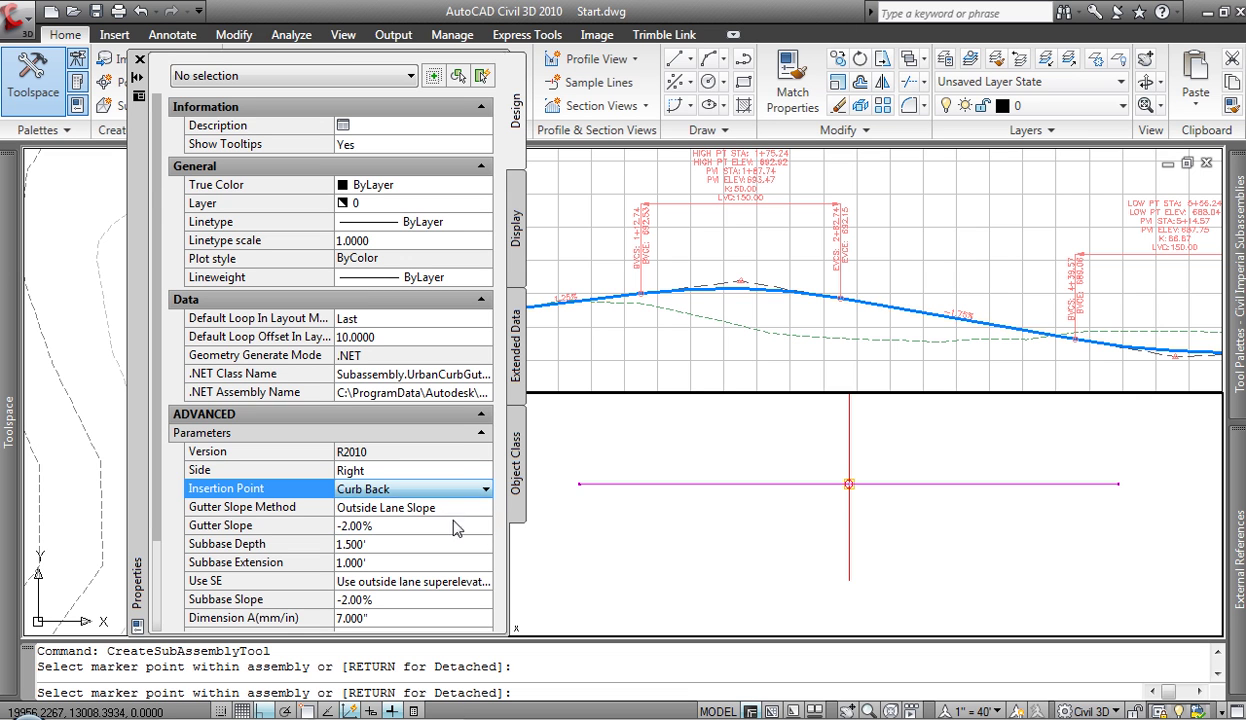
# Attach the curb at the assembly's left end as a Left-side curb, then show the lane subassemblies.
pyautogui.click(579, 484)
pyautogui.click(448, 470)
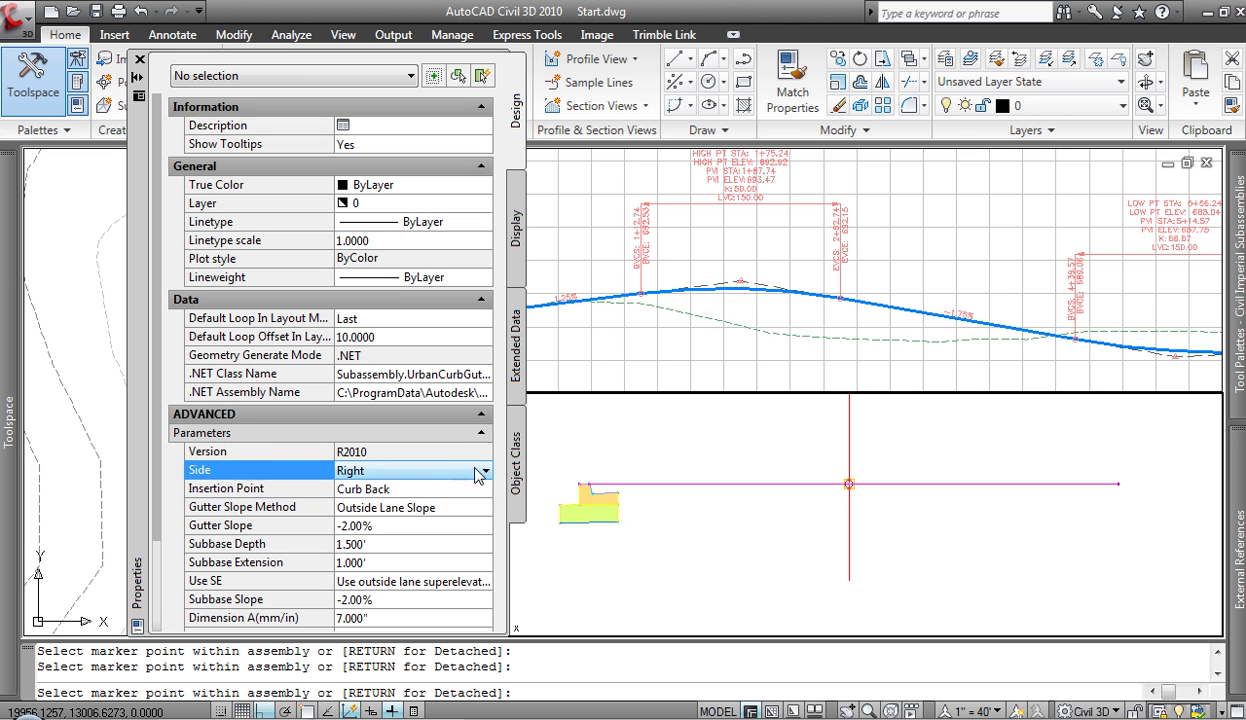
pyautogui.click(460, 470)
pyautogui.click(458, 503)
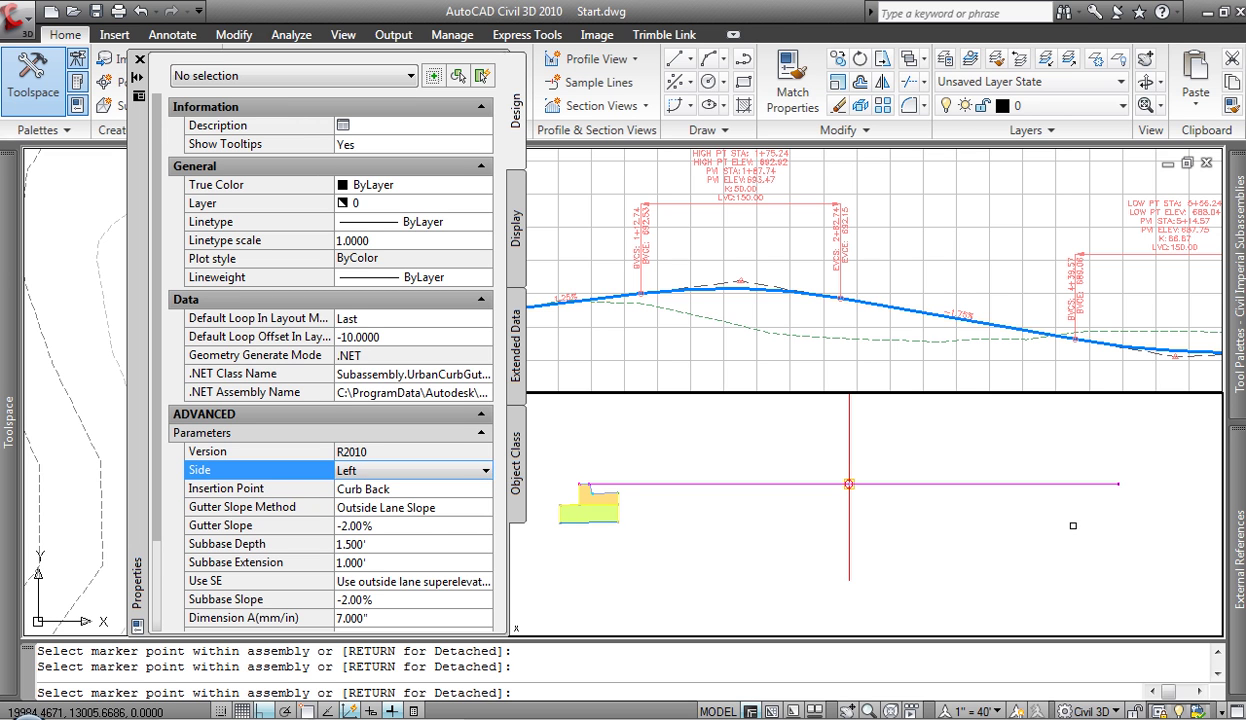
pyautogui.moveTo(1044, 514)
pyautogui.mouseDown(button='middle')
pyautogui.moveTo(974, 547)
pyautogui.moveTo(976, 505)
pyautogui.mouseUp(button='middle')
pyautogui.scroll(-5, 900, 540)
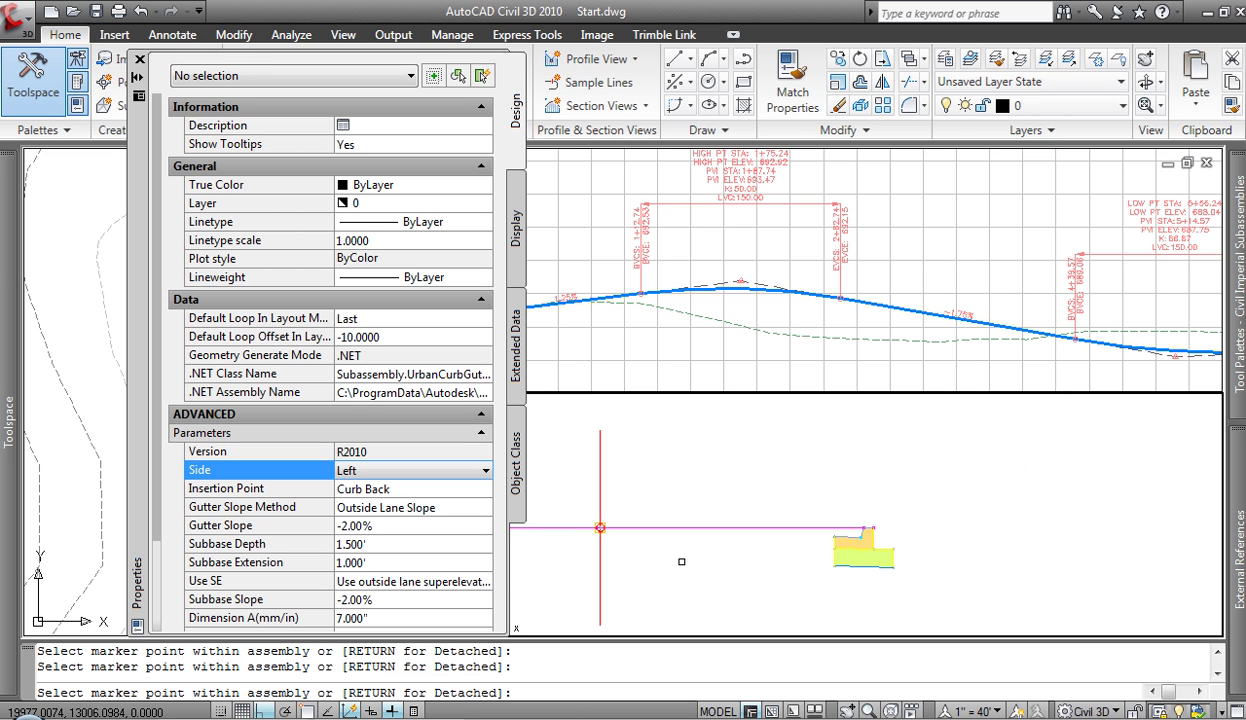
pyautogui.moveTo(683, 561); pyautogui.dragTo(930, 508, button='middle')
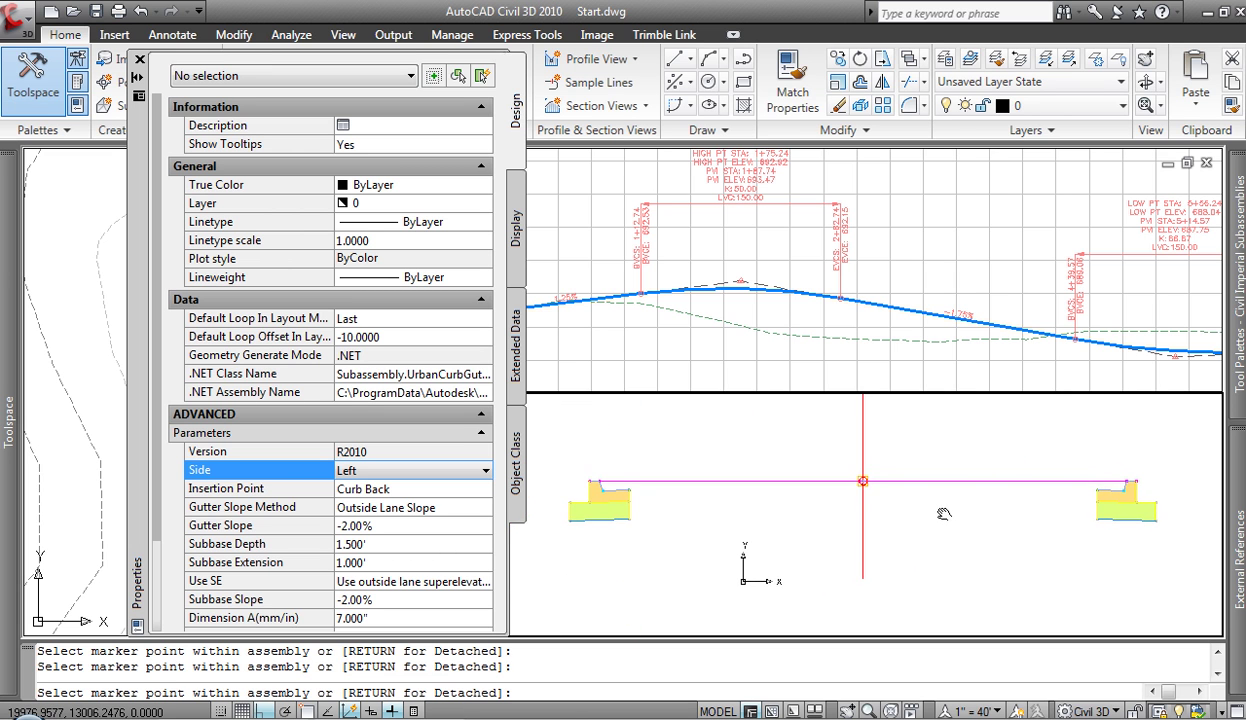
pyautogui.moveTo(1240, 289)
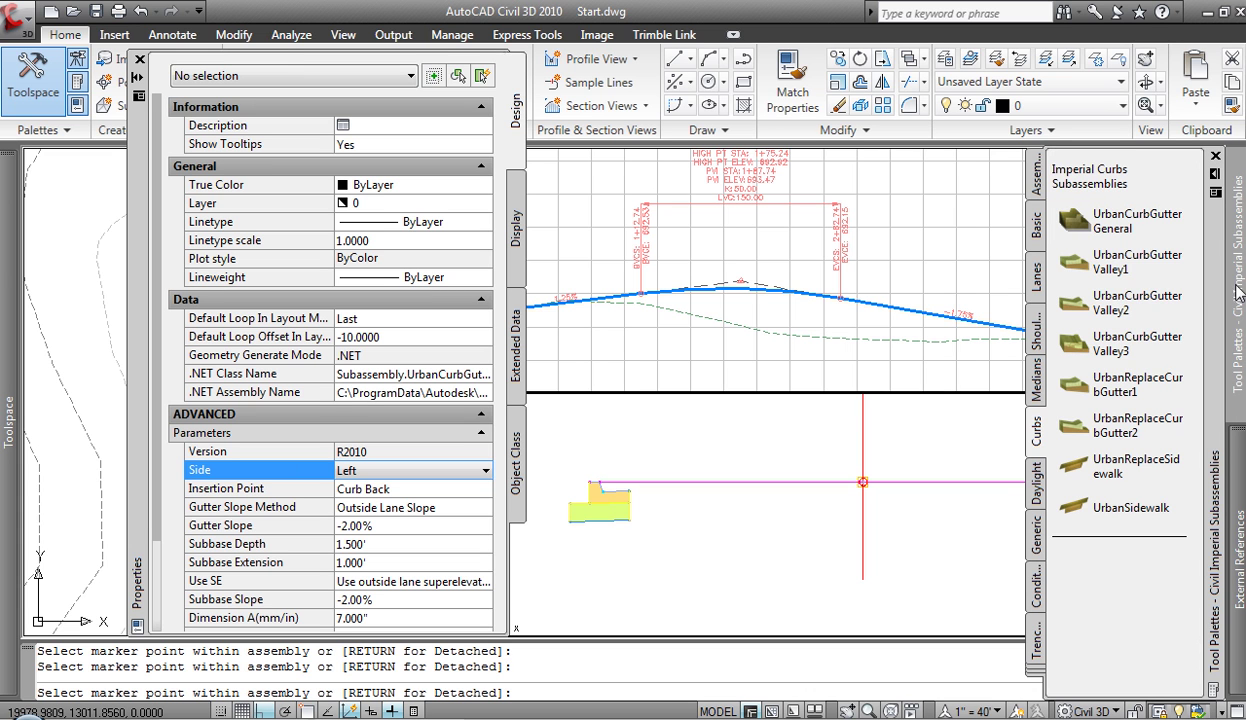
pyautogui.click(1040, 281)
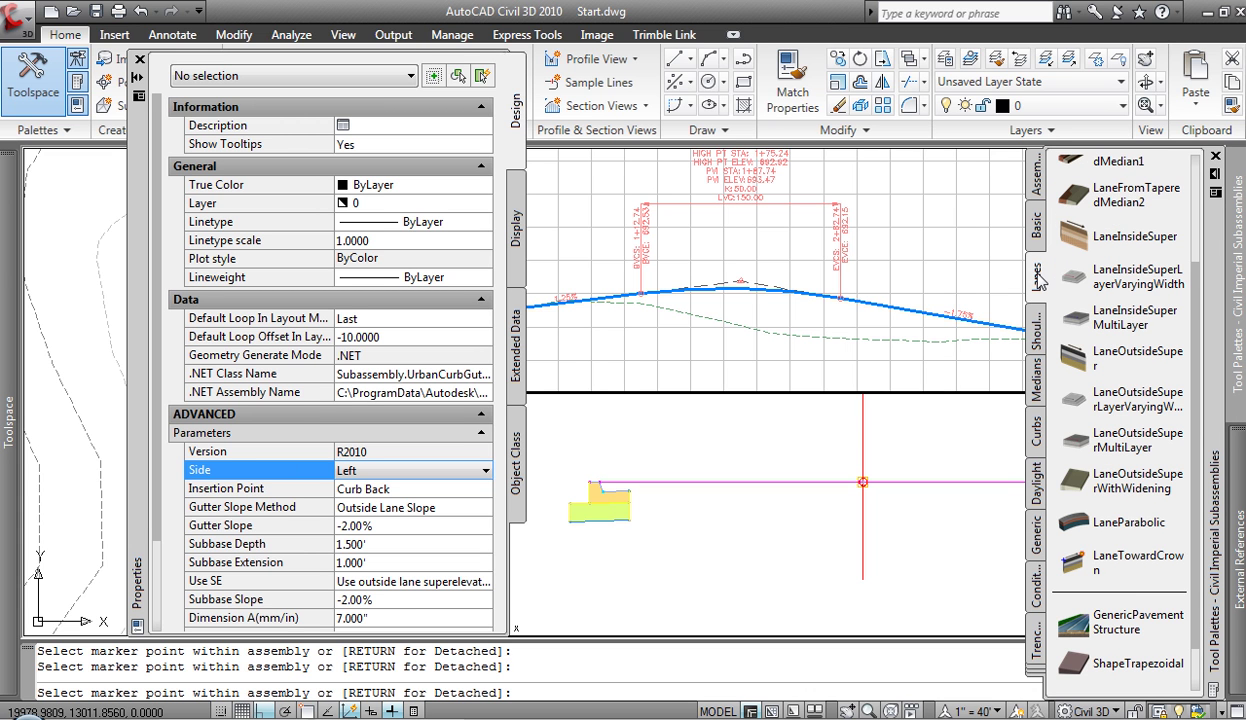
# Add 12' LaneTowardCrown lanes at -2.00% on both left and right sides, then close Properties.
pyautogui.scroll(-1, 1170, 300)
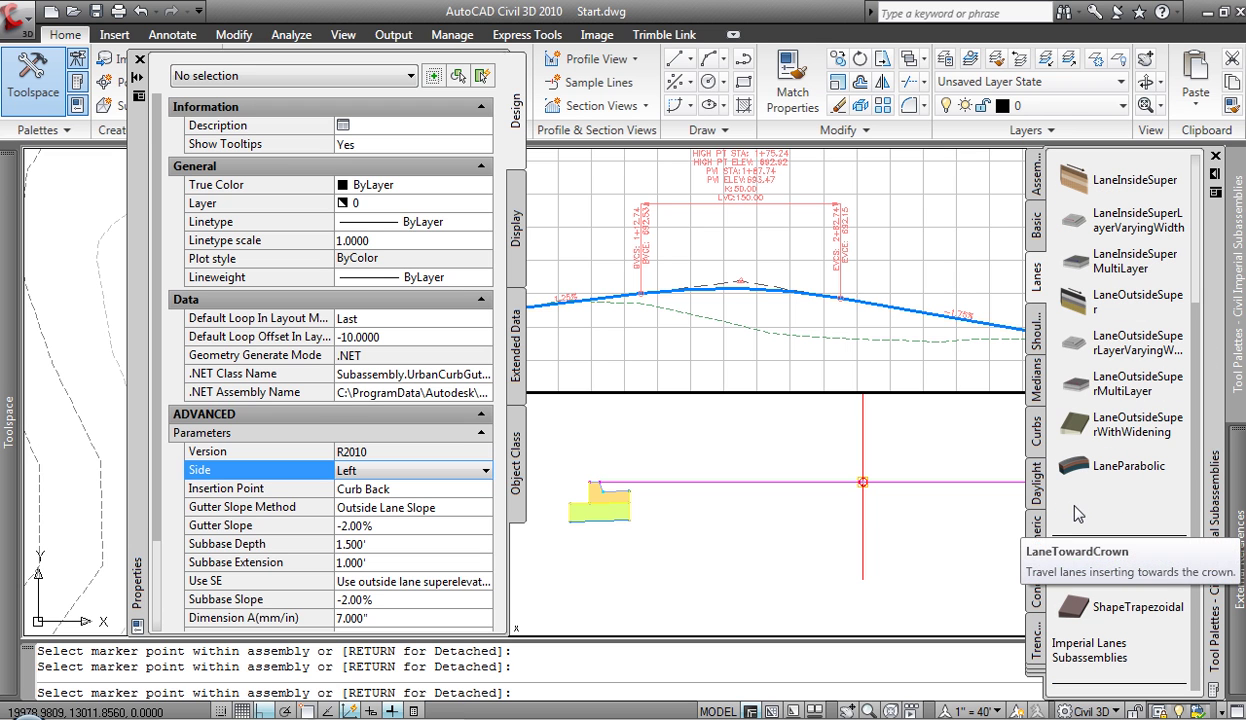
pyautogui.click(1076, 508)
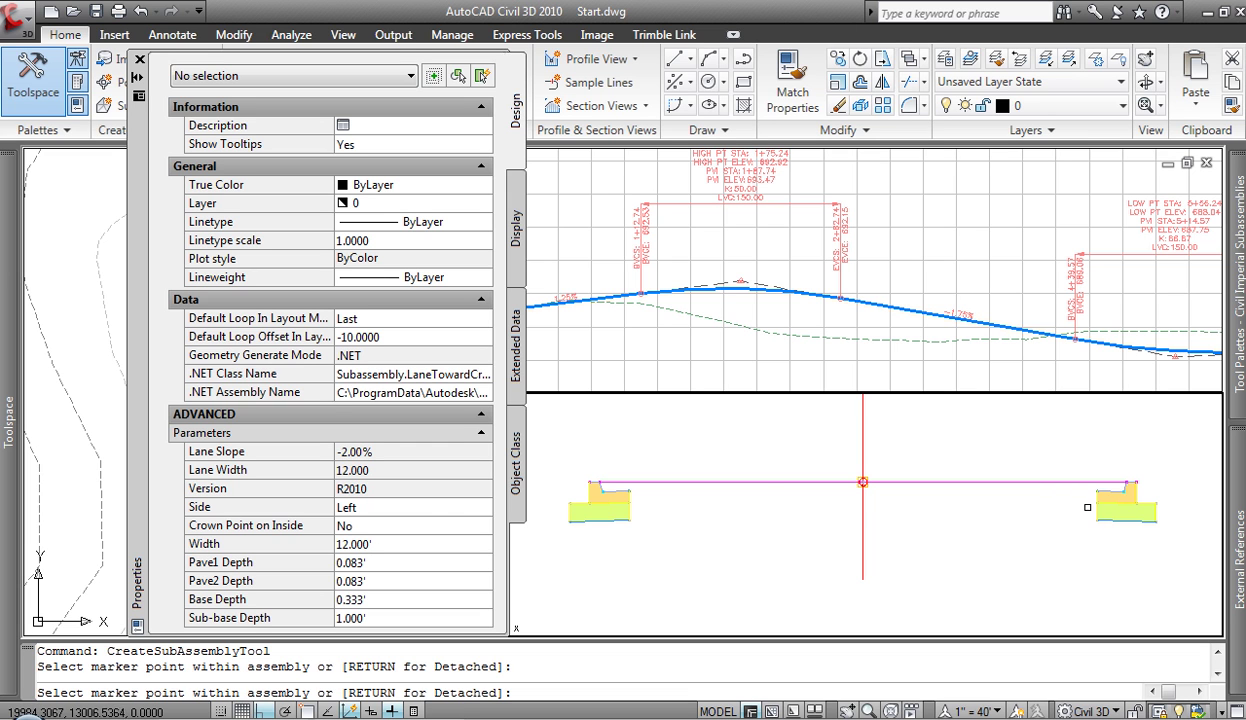
pyautogui.scroll(6, 1089, 497)
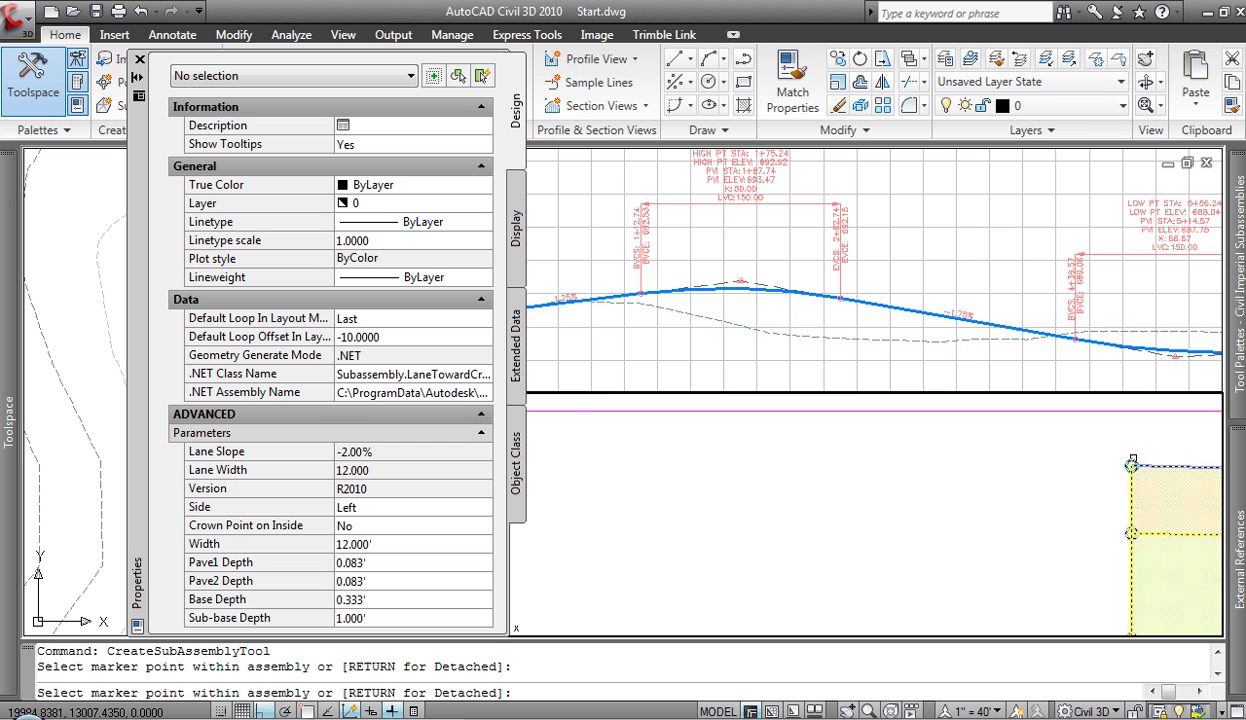
pyautogui.scroll(-5, 860, 500)
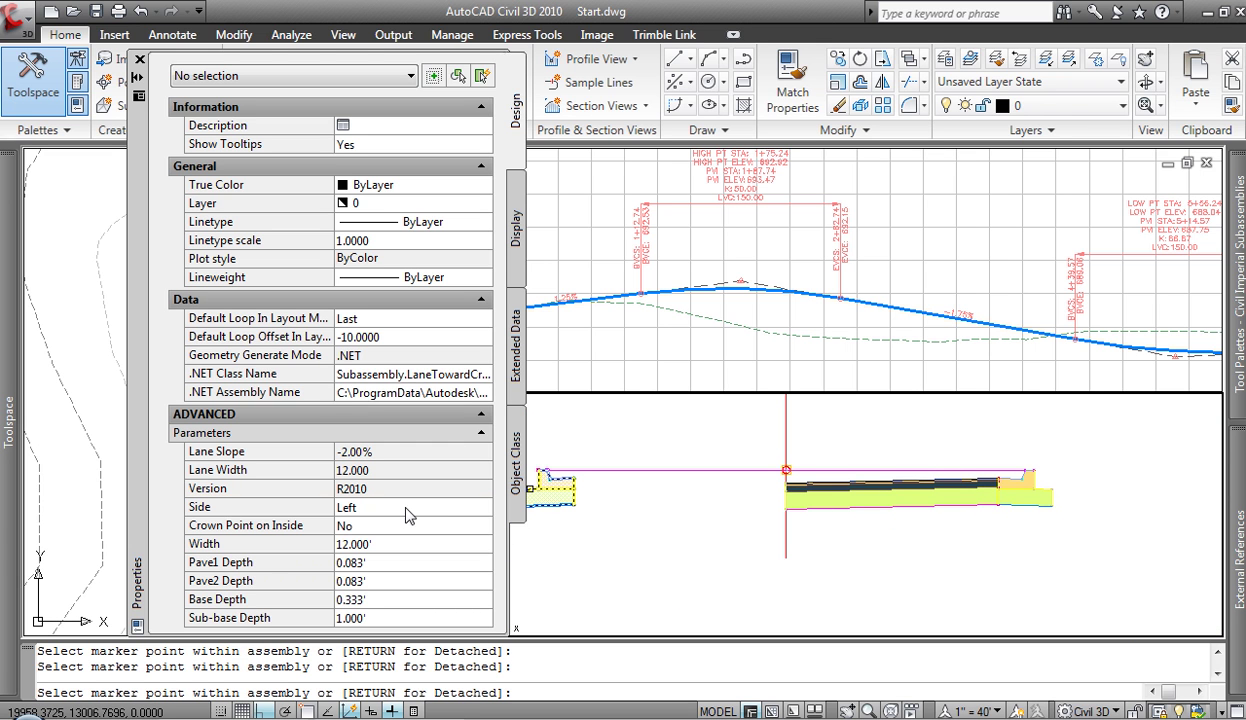
pyautogui.click(465, 507)
pyautogui.click(445, 524)
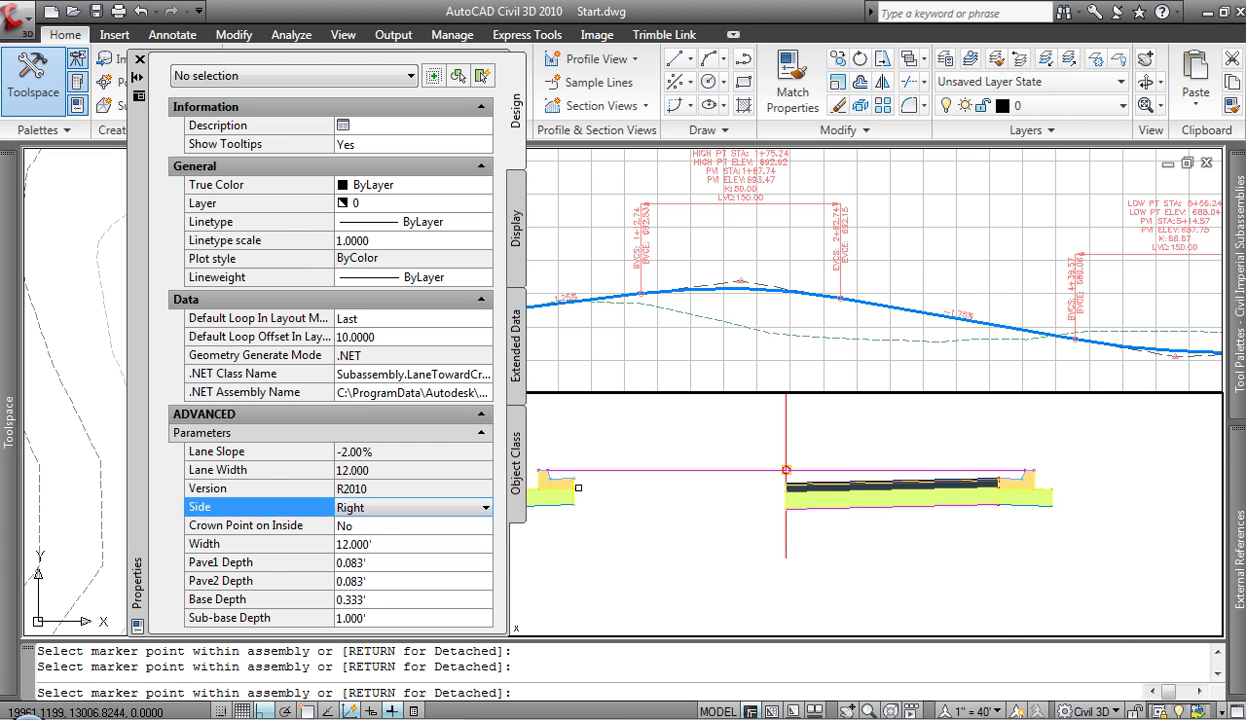
pyautogui.scroll(4, 786, 470)
pyautogui.scroll(-5, 567, 440)
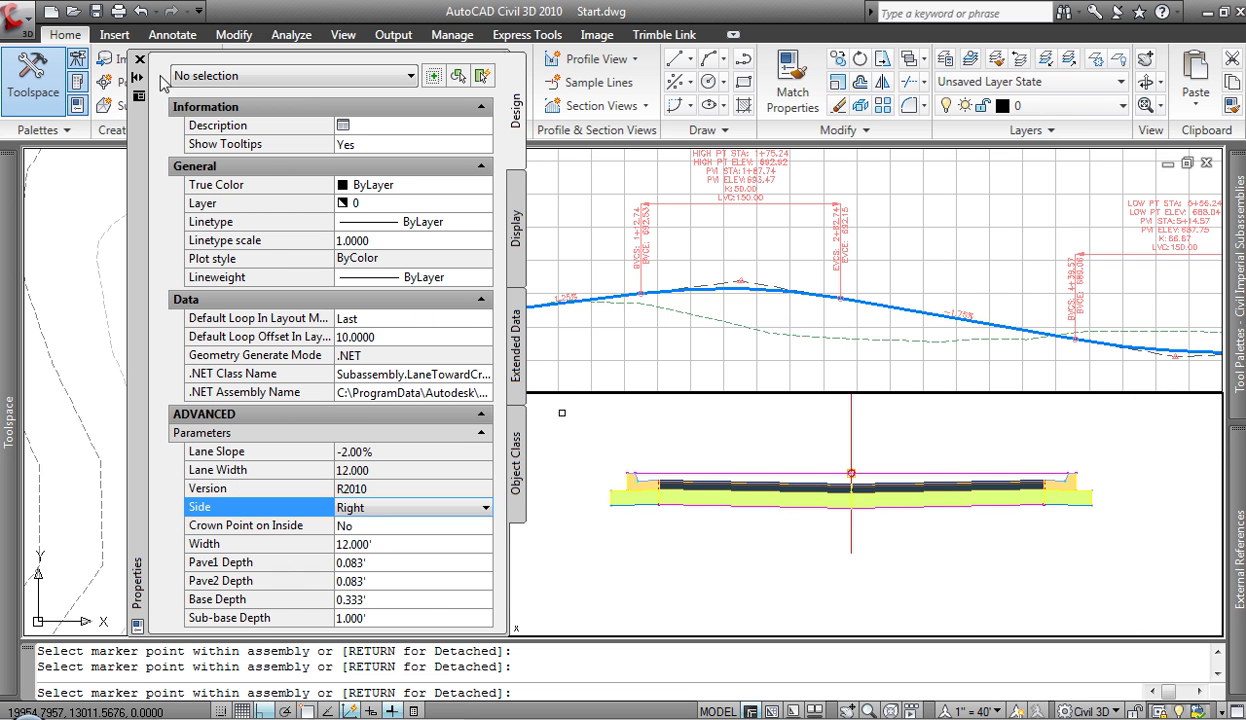
pyautogui.click(140, 60)
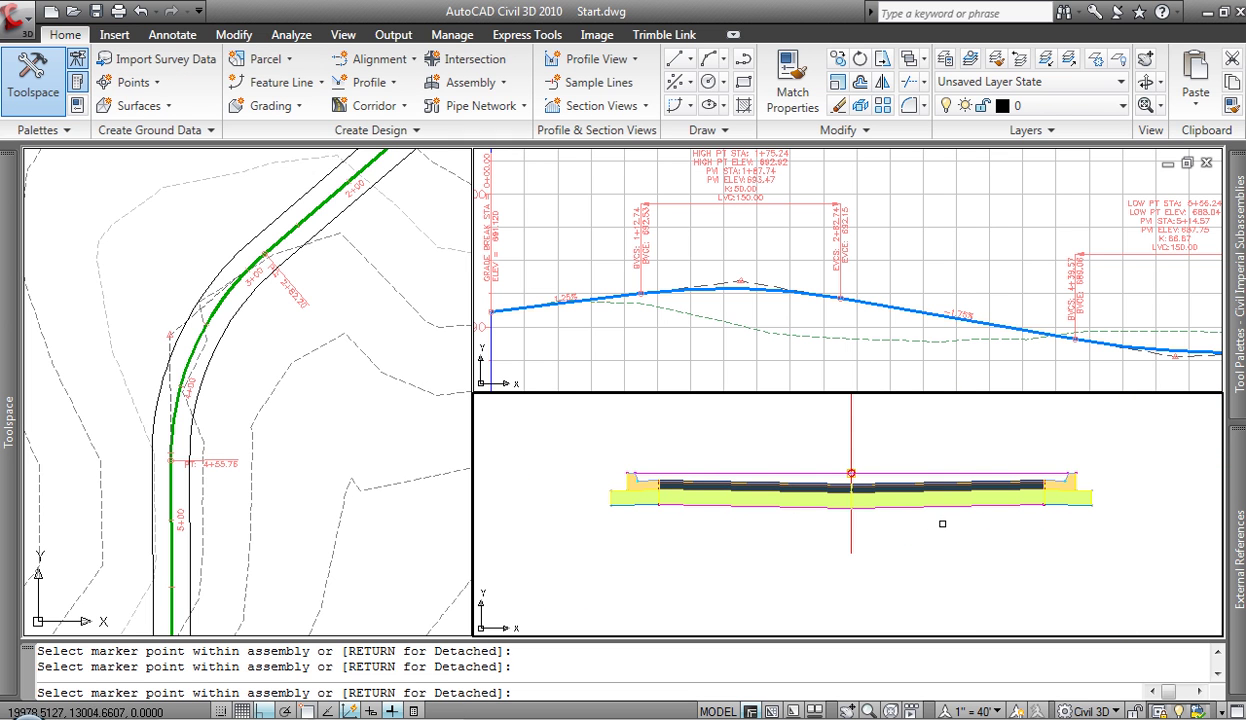
pyautogui.moveTo(891, 546); pyautogui.dragTo(840, 572, button='middle')
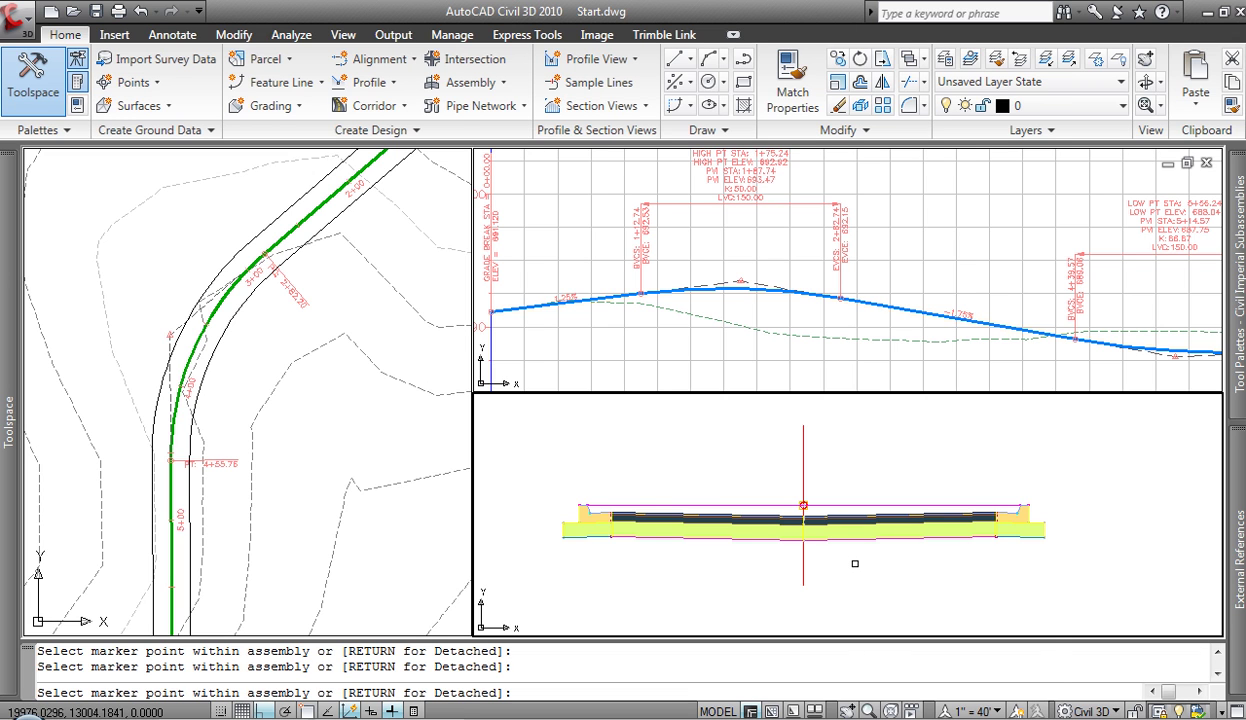
# End subassembly placement and prefix the right link's name with 'Right_'.
pyautogui.rightClick(855, 570)
pyautogui.click(943, 628)
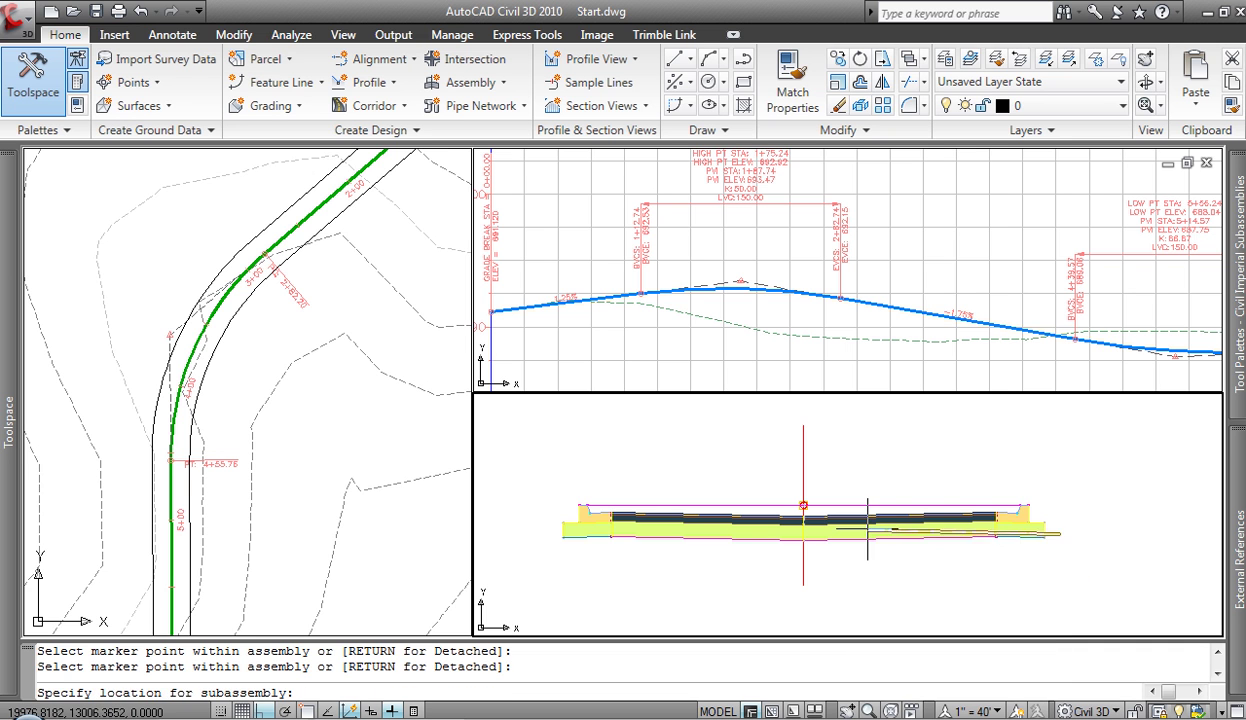
pyautogui.press('Escape')
pyautogui.press('Escape')
pyautogui.click(862, 505)
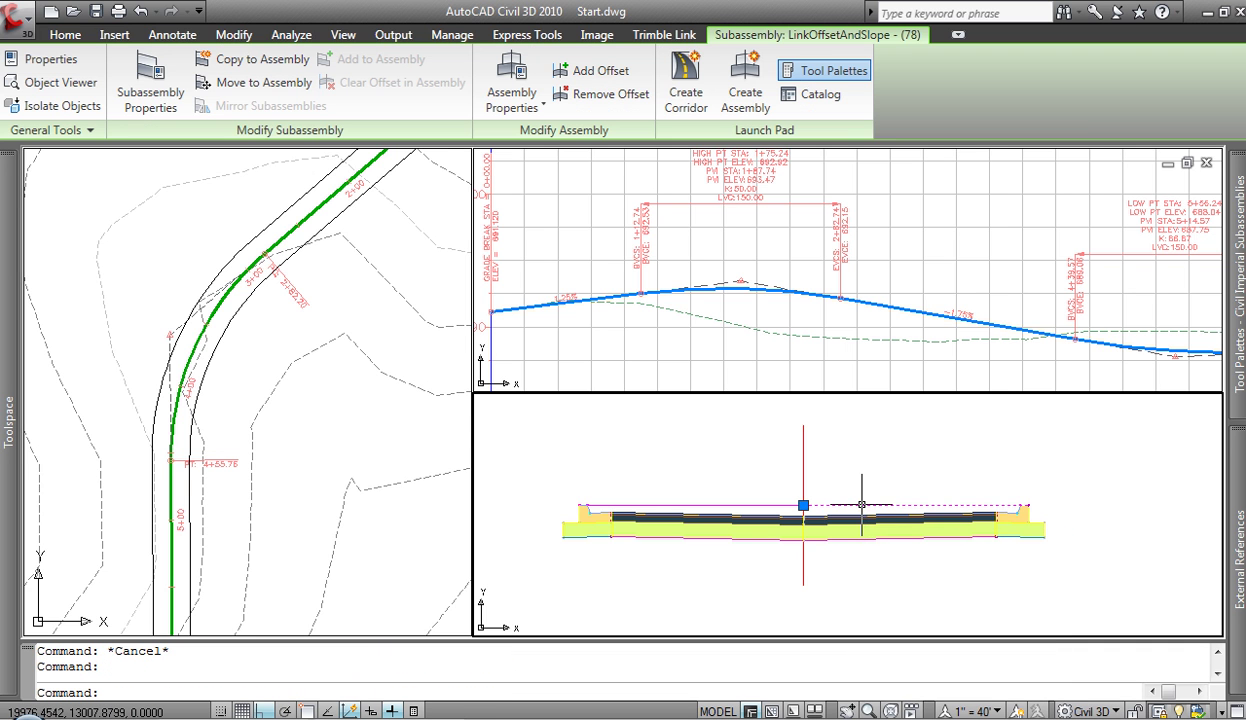
pyautogui.rightClick(862, 505)
pyautogui.click(960, 314)
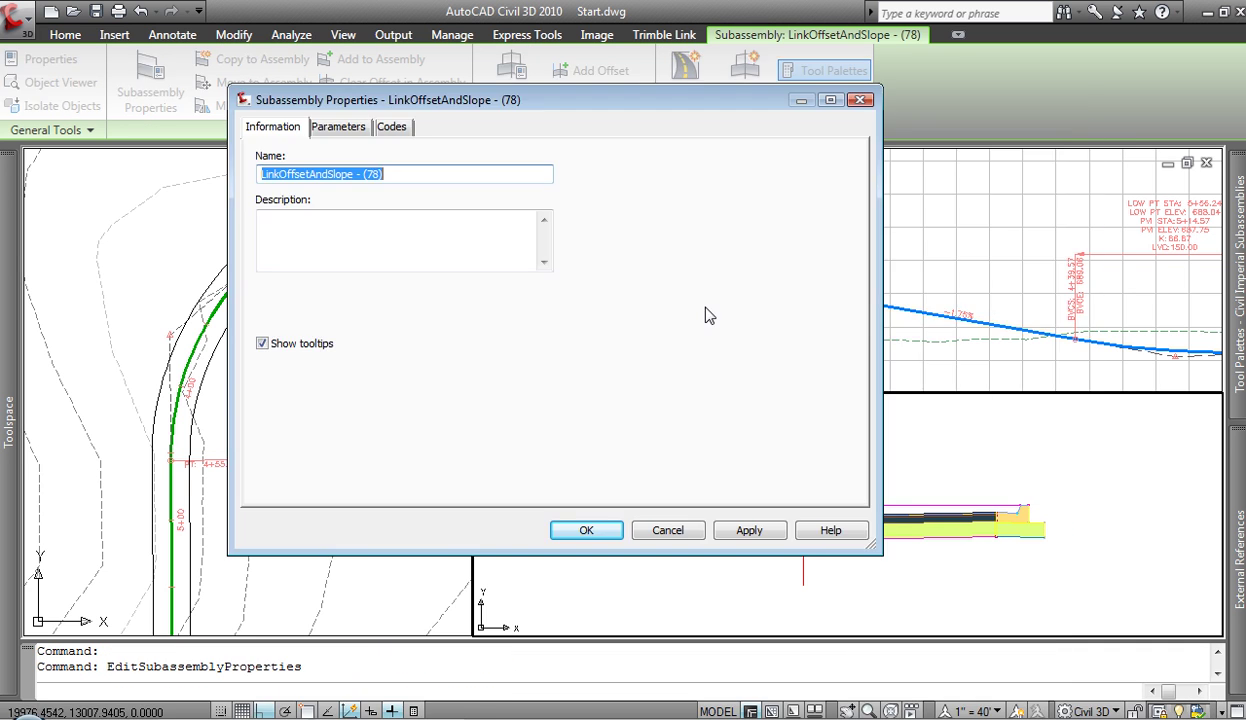
pyautogui.click(258, 174)
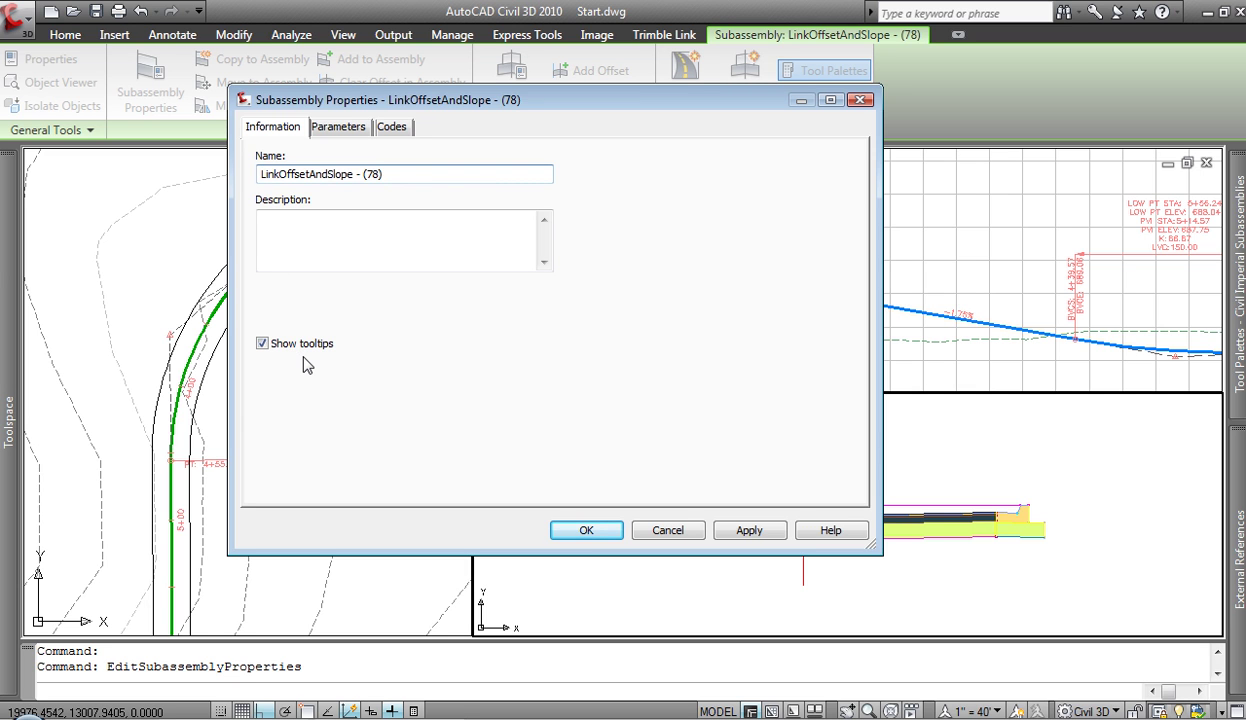
pyautogui.write('Right_')
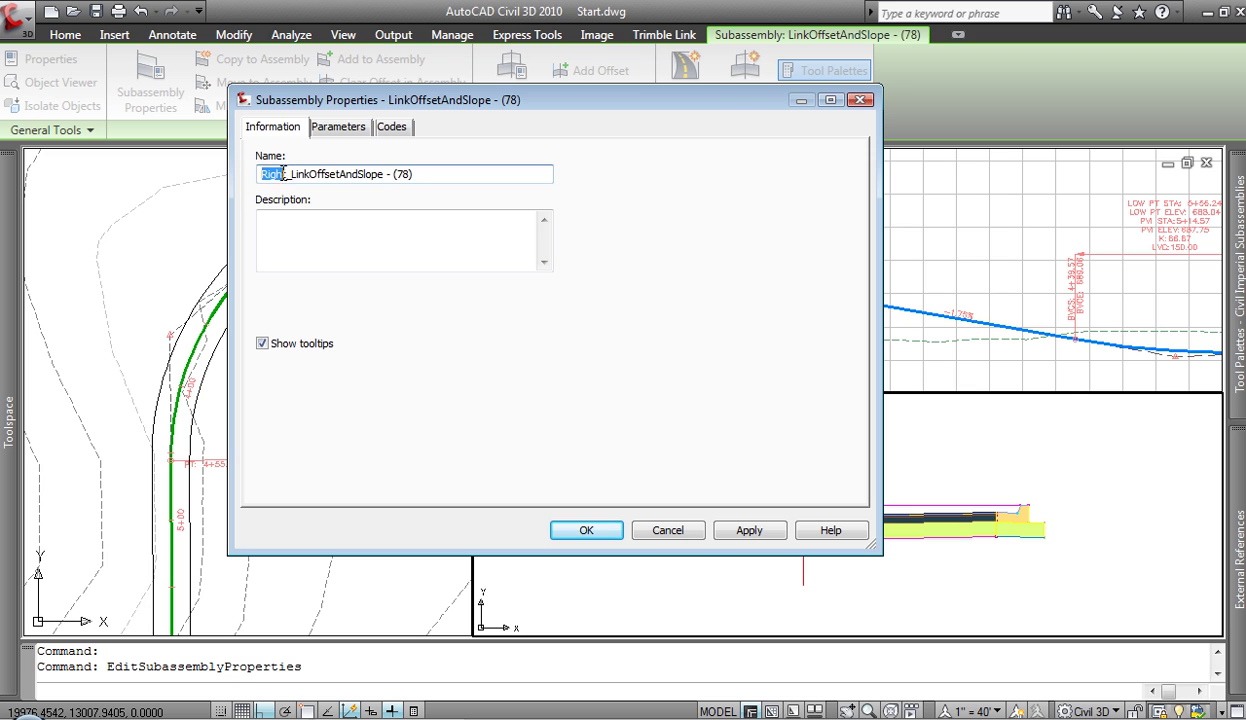
pyautogui.press('Right')
pyautogui.hotkey('shift', 'Home')
pyautogui.press('Right')
pyautogui.hotkey('shift', 'Home')
pyautogui.click(586, 530)
# Prefix the right lane's name with 'Right_'.
pyautogui.moveTo(803, 512); pyautogui.dragTo(857, 520)
pyautogui.rightClick(858, 520)
pyautogui.click(912, 334)
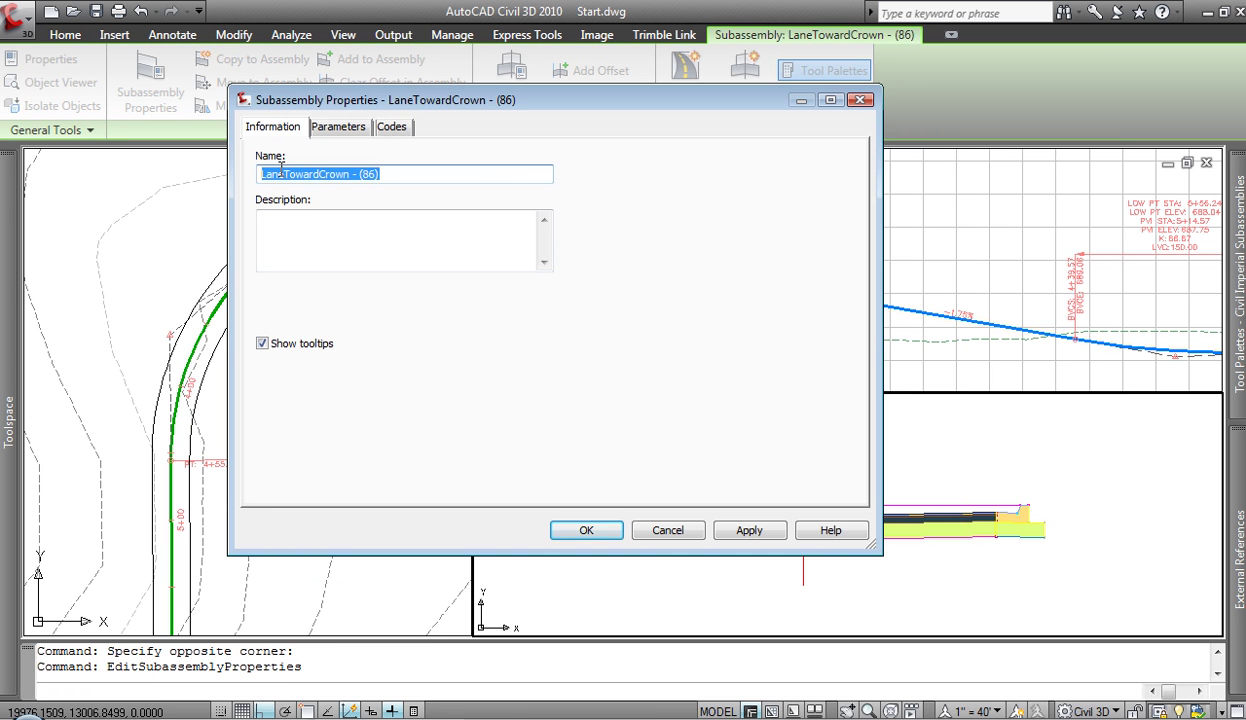
pyautogui.click(259, 174)
pyautogui.write('Right_')
pyautogui.click(587, 530)
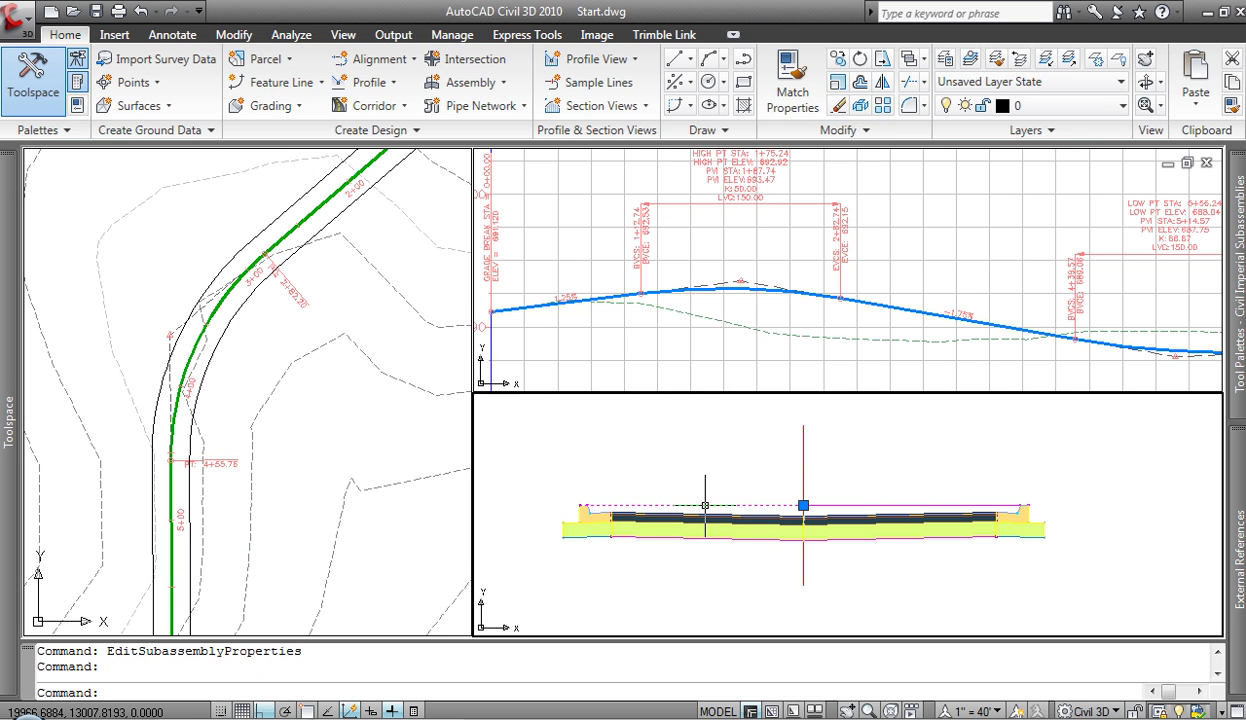
# Rename the left link to Left_LinkOffsetAndSlope - (79).
pyautogui.click(705, 505)
pyautogui.rightClick(712, 508)
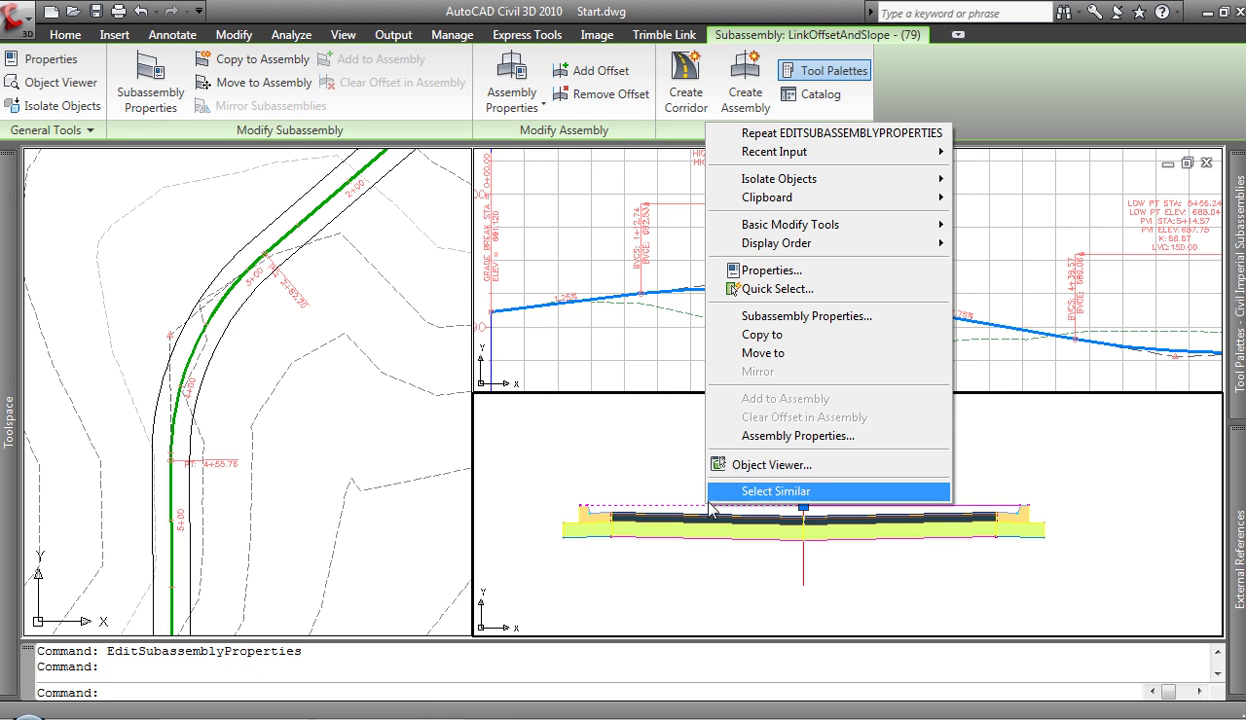
pyautogui.click(760, 316)
pyautogui.click(260, 174)
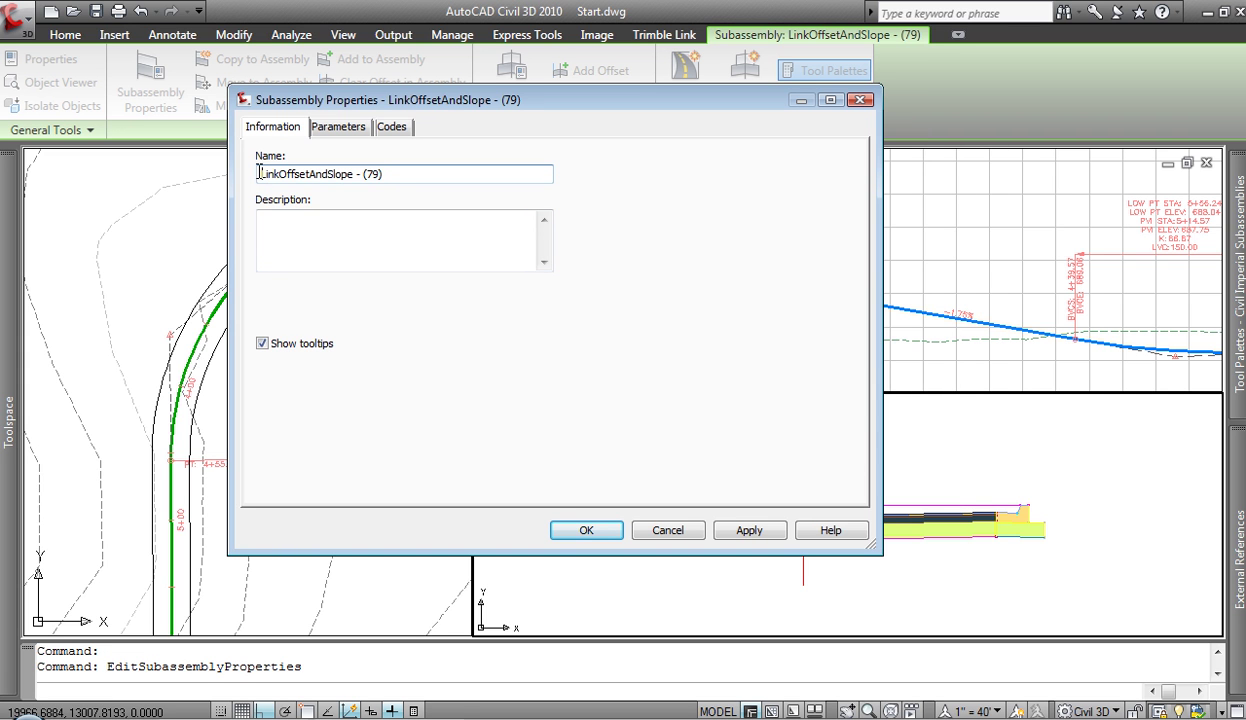
pyautogui.write('Left')
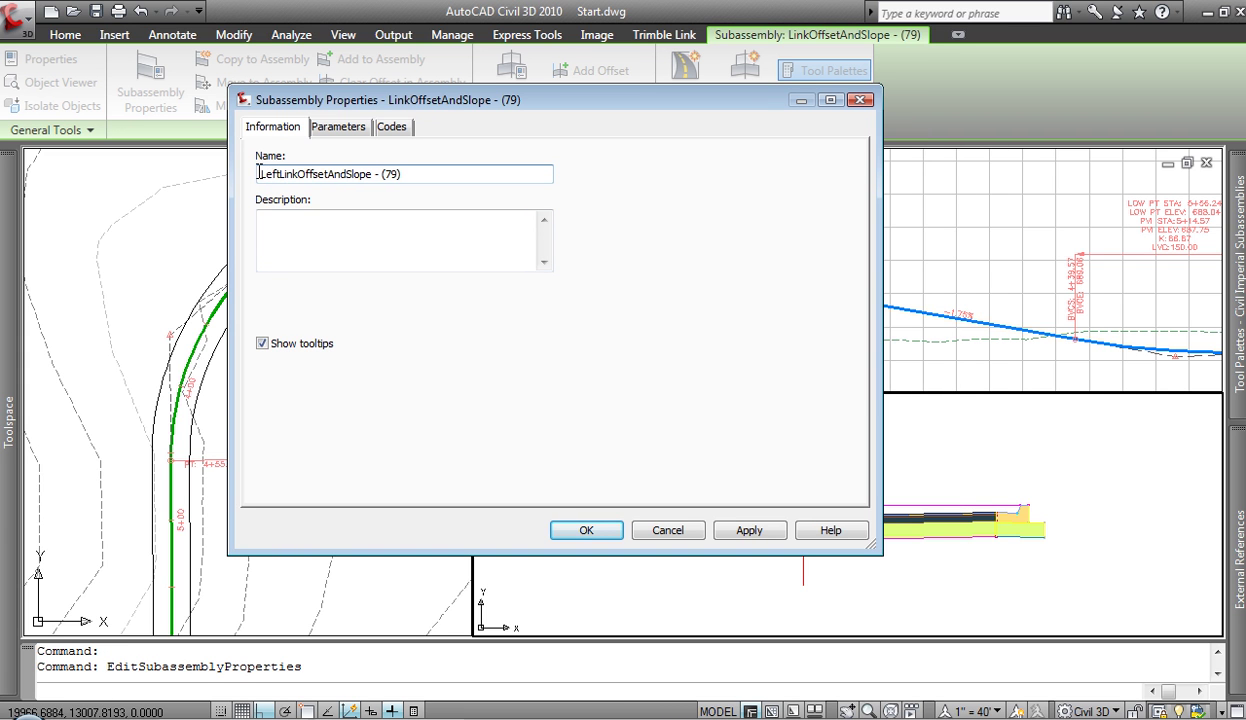
pyautogui.write('_')
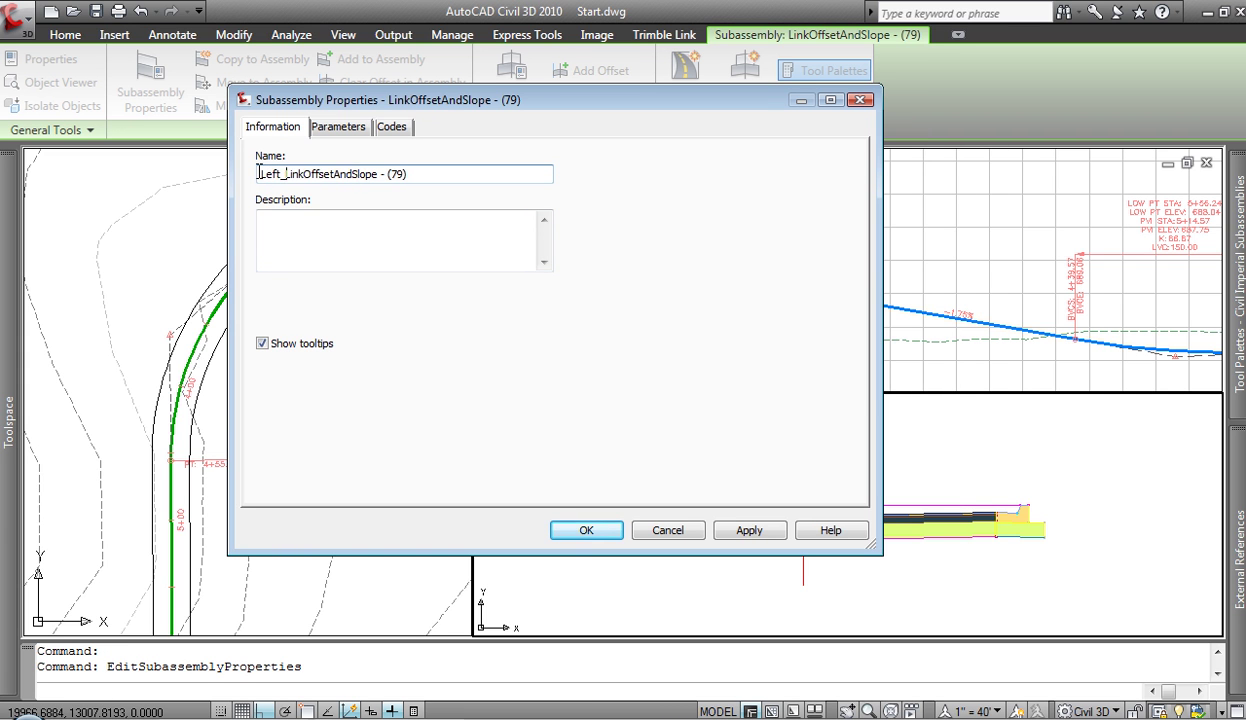
pyautogui.click(585, 530)
# Rename the left lane to Left_LaneTowardCrown - (87).
pyautogui.moveTo(716, 530); pyautogui.dragTo(701, 518)
pyautogui.rightClick(701, 518)
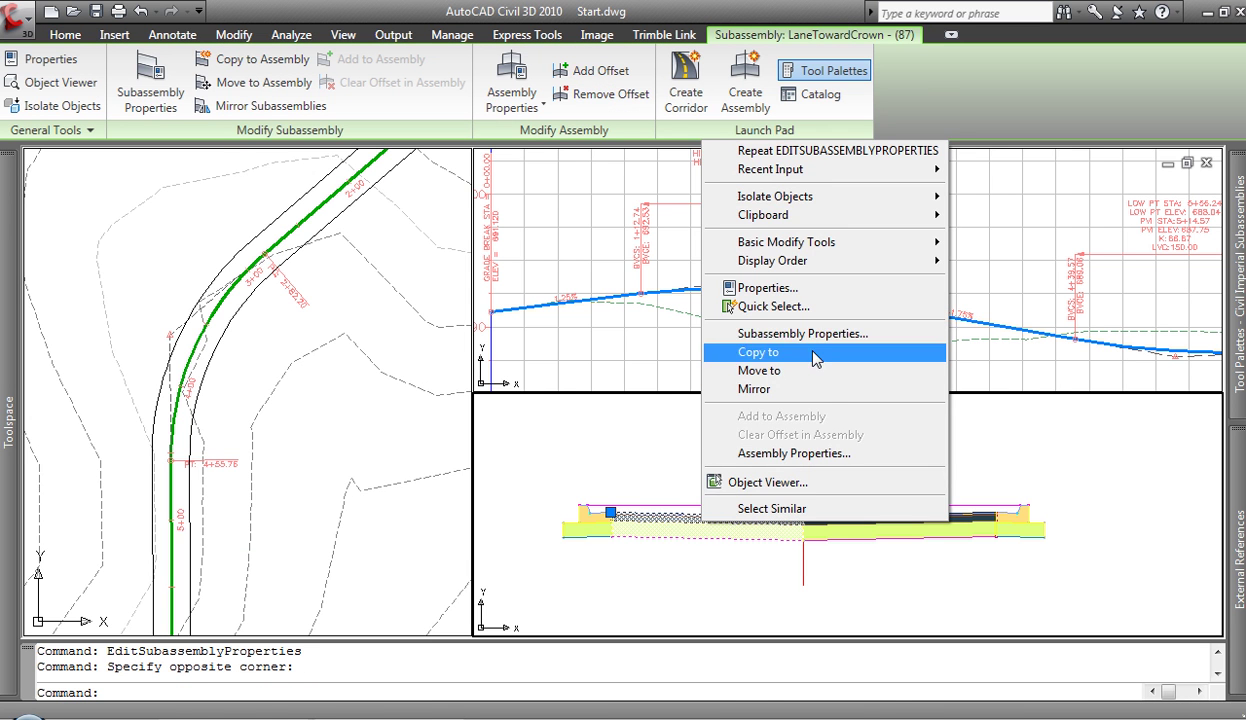
pyautogui.click(795, 408)
pyautogui.click(261, 175)
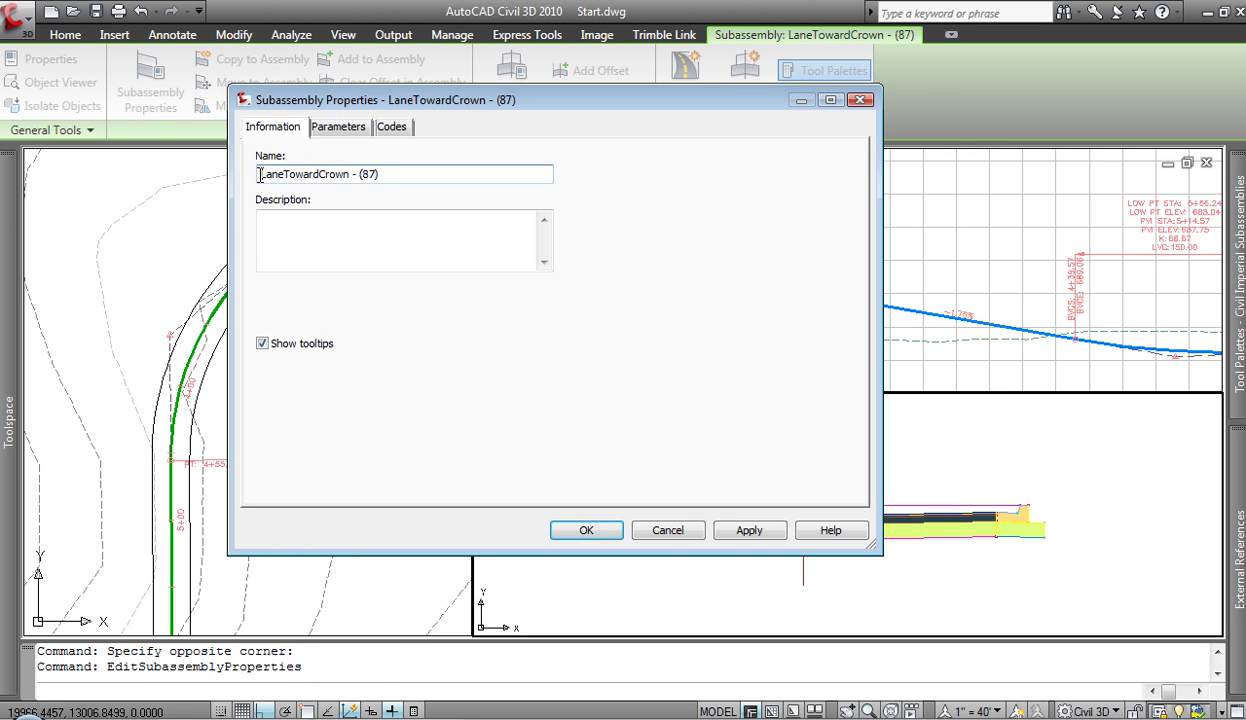
pyautogui.write('Left_')
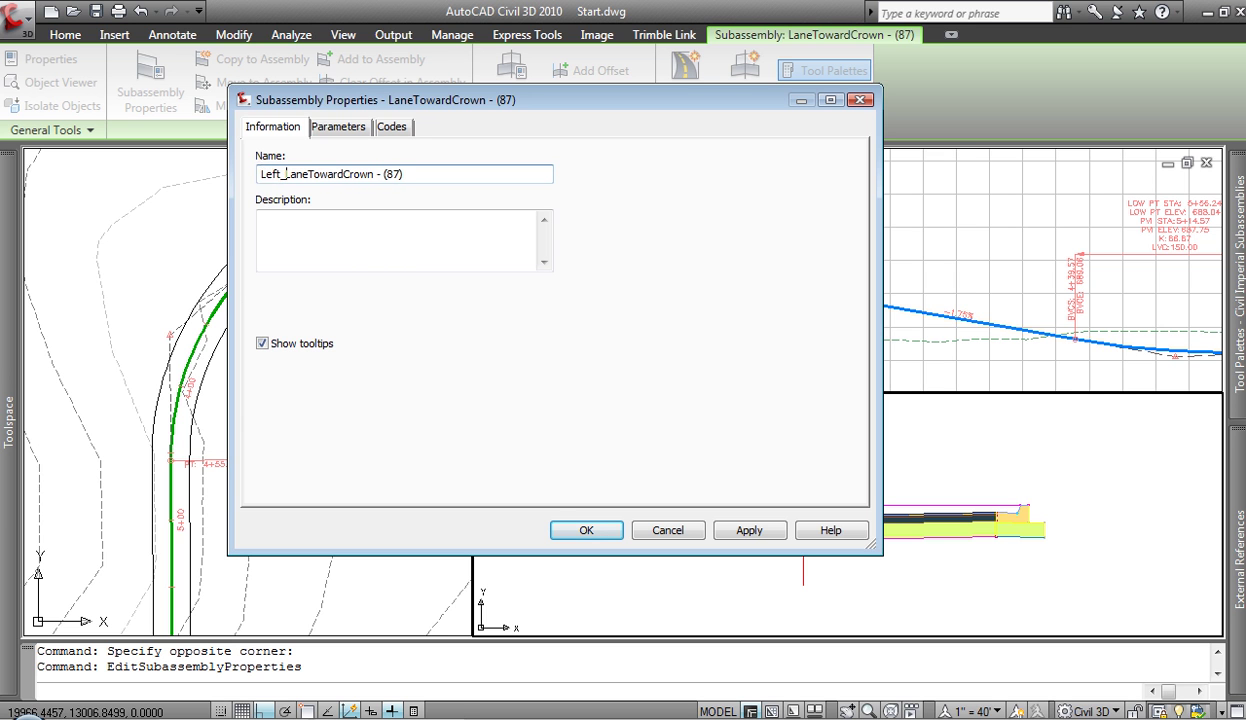
pyautogui.click(587, 532)
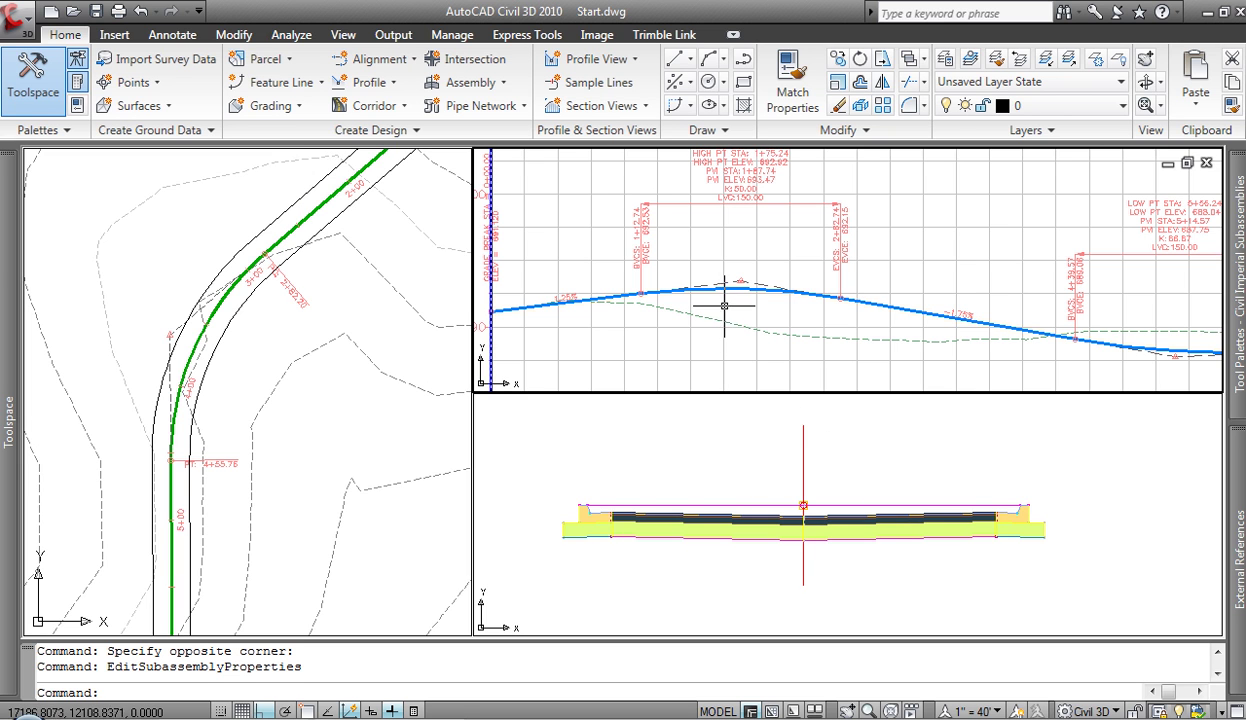
# Make two copies of the Proposed Centerline profile with the Geometry Editor's Copy Profile.
pyautogui.scroll(5, 717, 287)
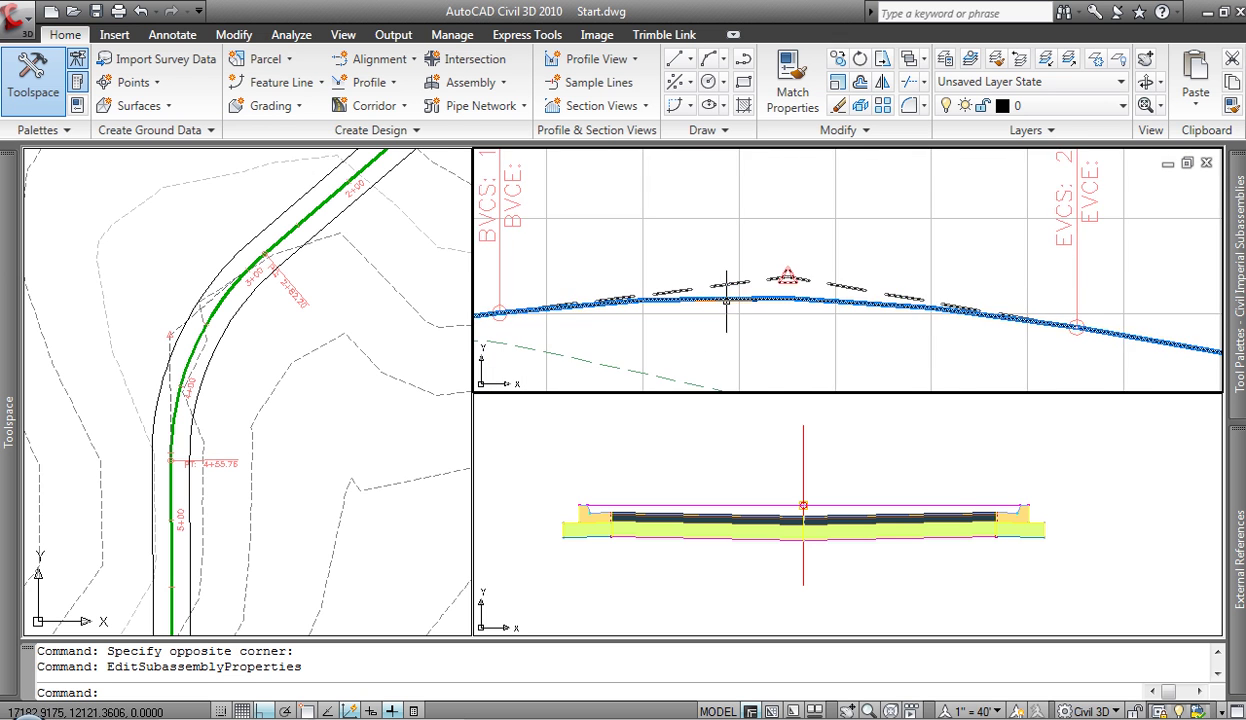
pyautogui.scroll(3, 717, 290)
pyautogui.scroll(2, 727, 287)
pyautogui.click(727, 287)
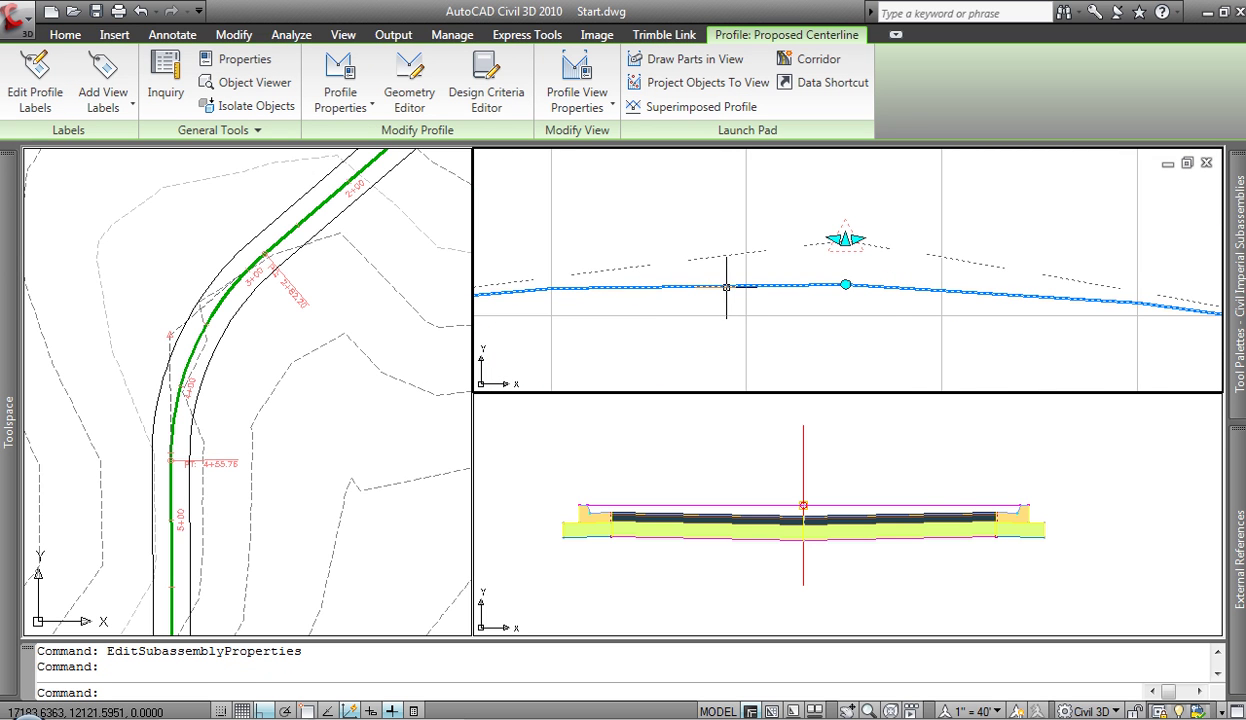
pyautogui.click(414, 88)
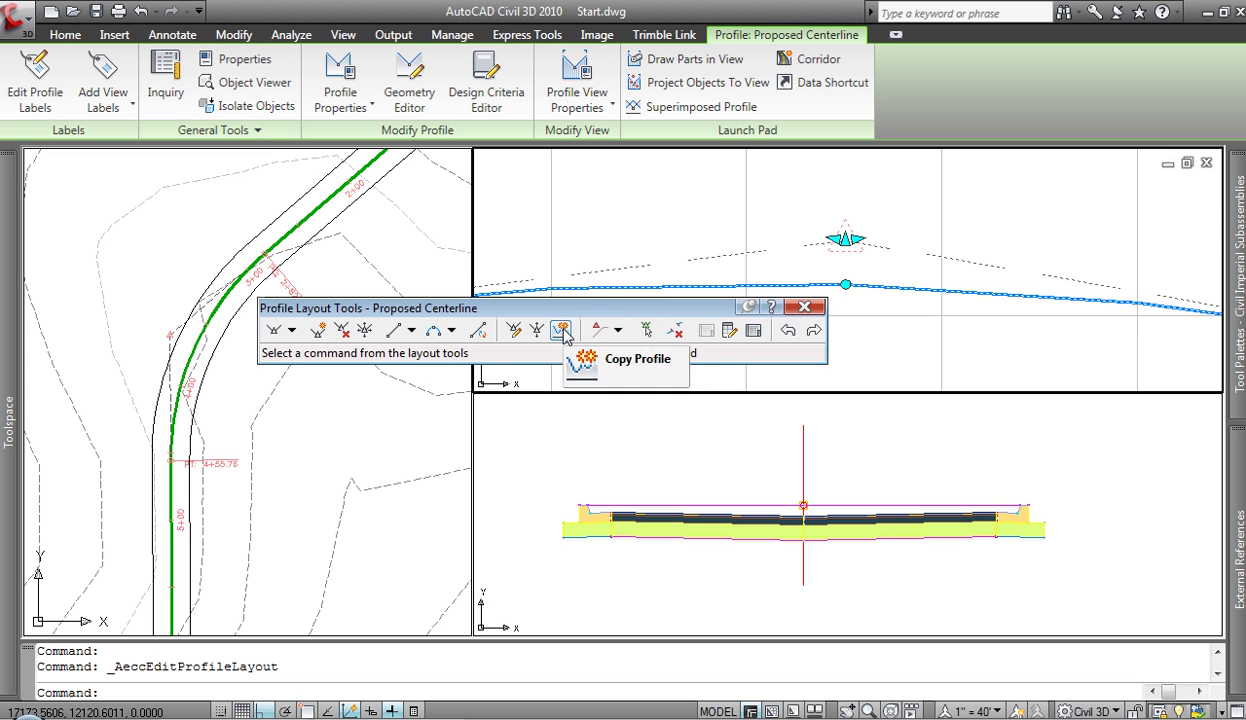
pyautogui.click(561, 331)
pyautogui.click(640, 331)
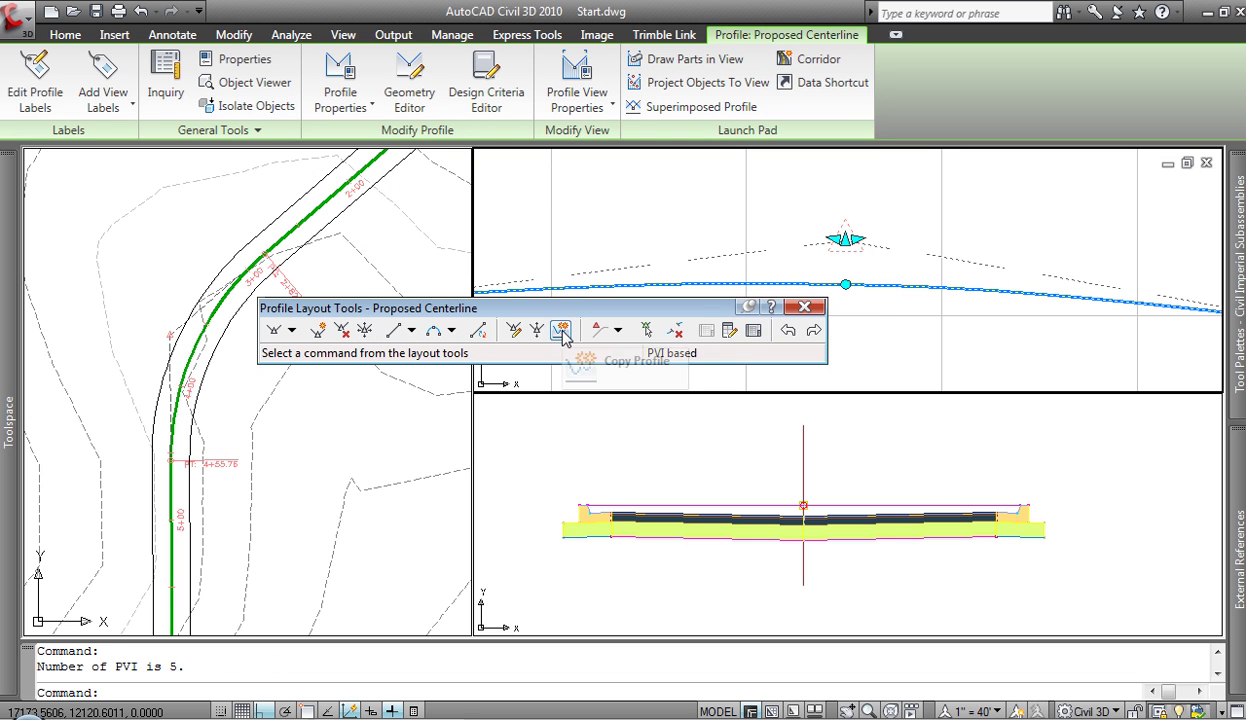
pyautogui.click(561, 331)
pyautogui.click(650, 331)
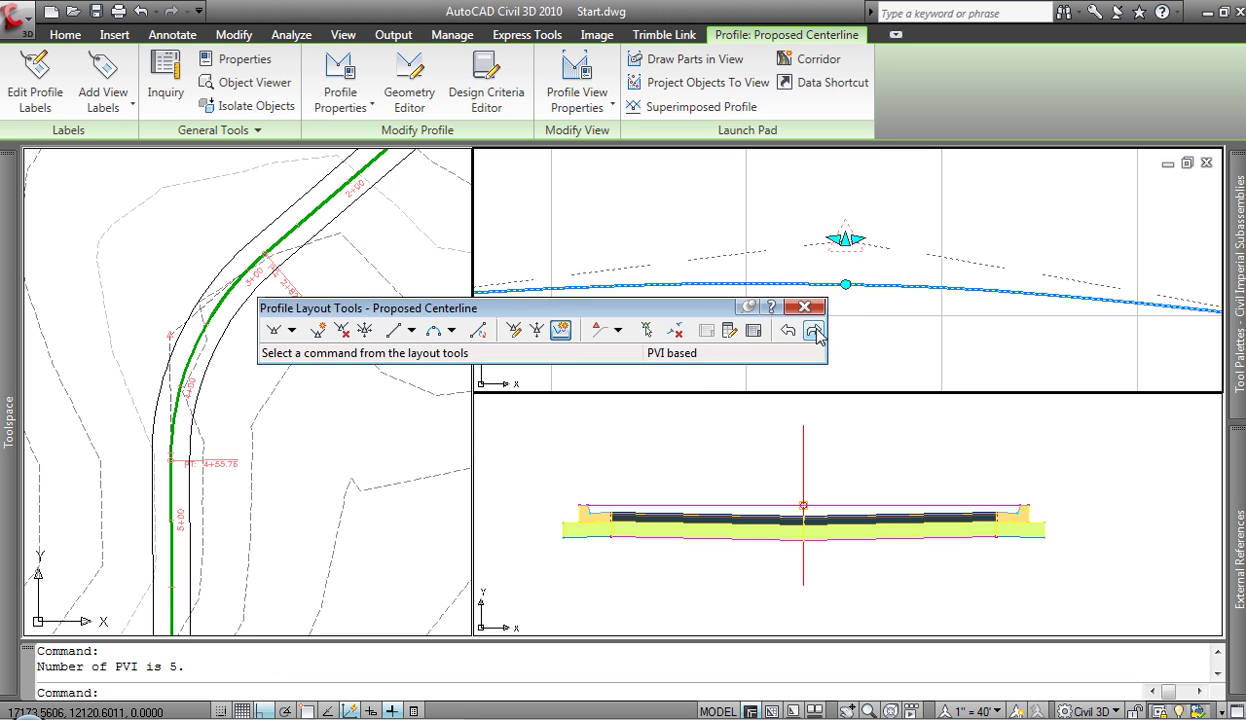
pyautogui.click(821, 307)
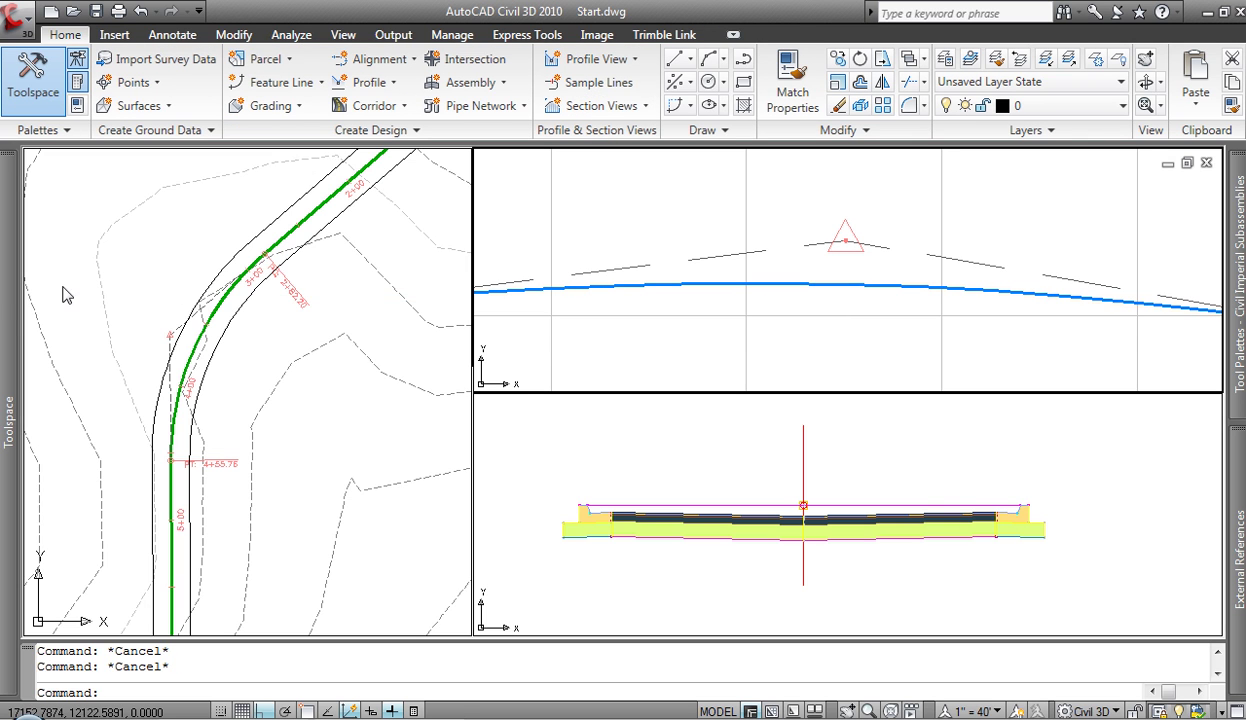
# Rename Layout (4) to RT Top Back of Curb with the Right Sample Profile style.
pyautogui.moveTo(20, 295)
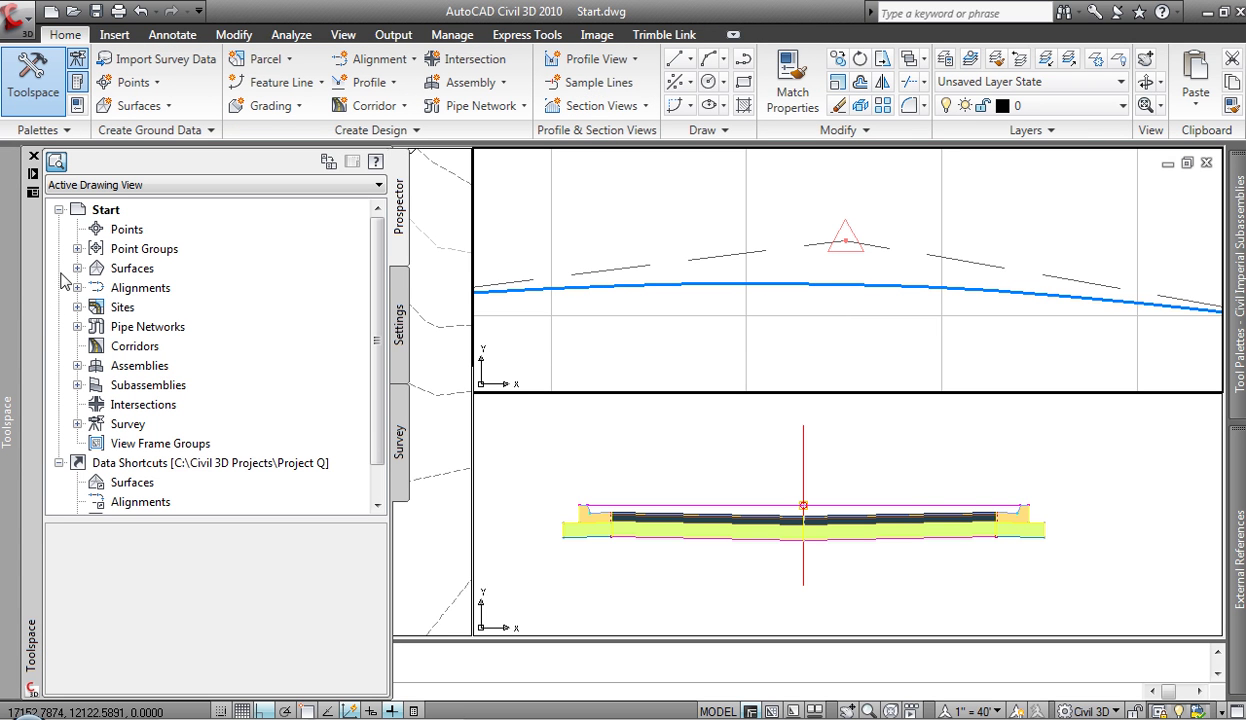
pyautogui.click(77, 288)
pyautogui.click(95, 307)
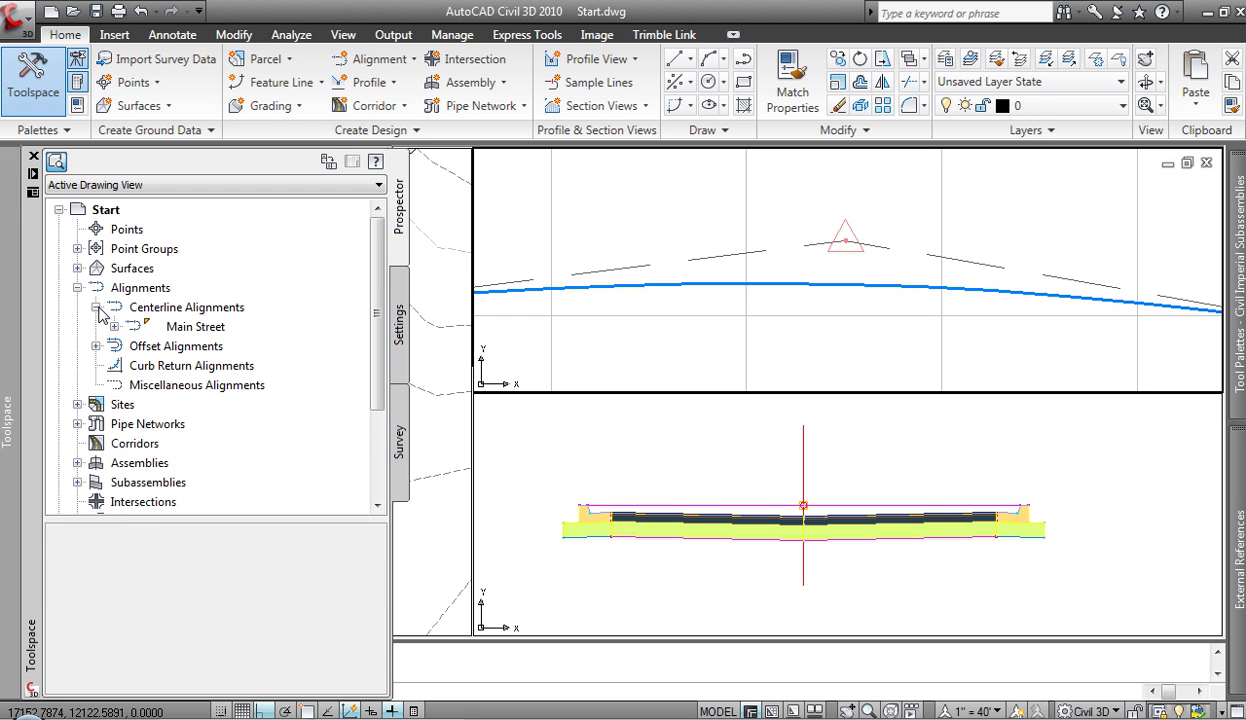
pyautogui.click(114, 326)
pyautogui.click(133, 346)
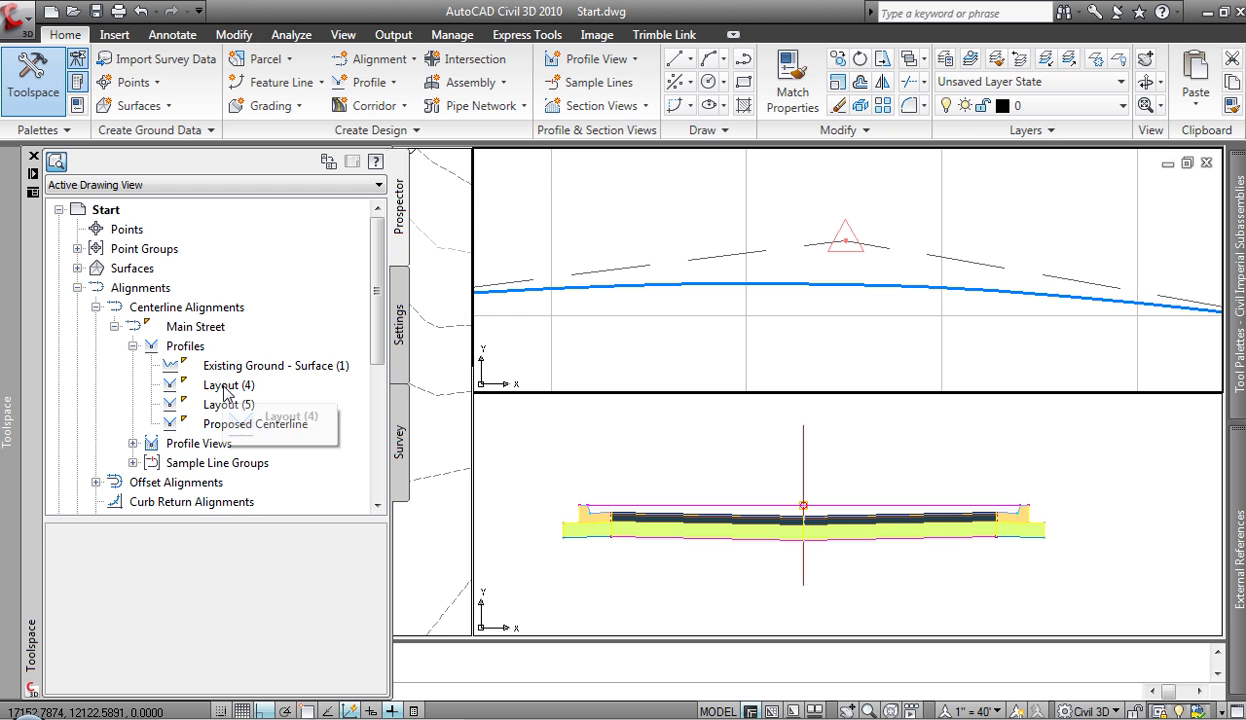
pyautogui.click(224, 389)
pyautogui.rightClick(224, 389)
pyautogui.click(278, 473)
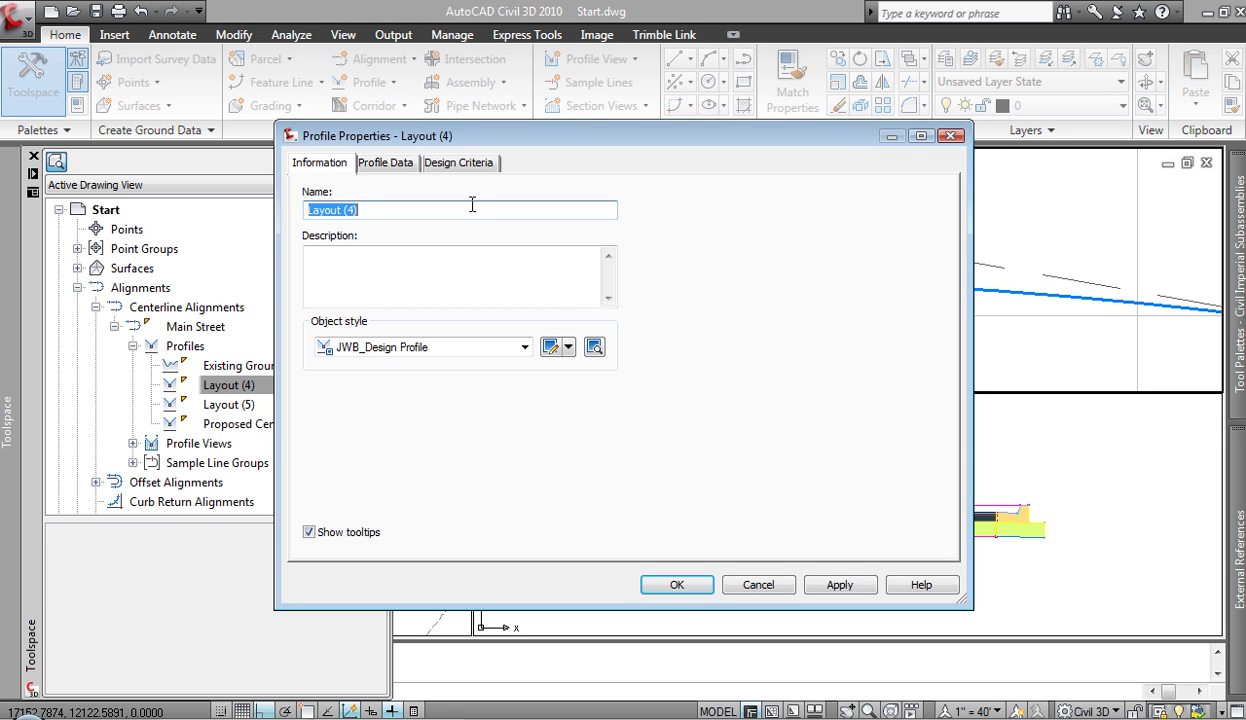
pyautogui.write('RT Top Back of Curb')
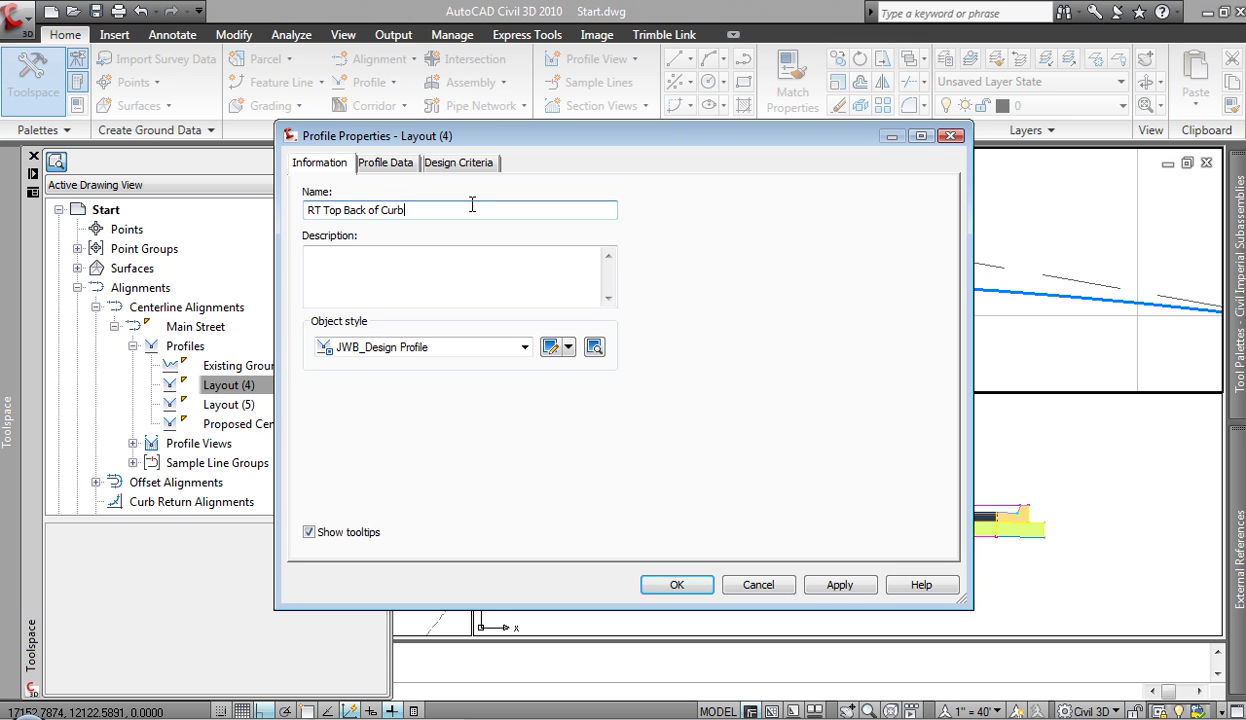
pyautogui.click(524, 347)
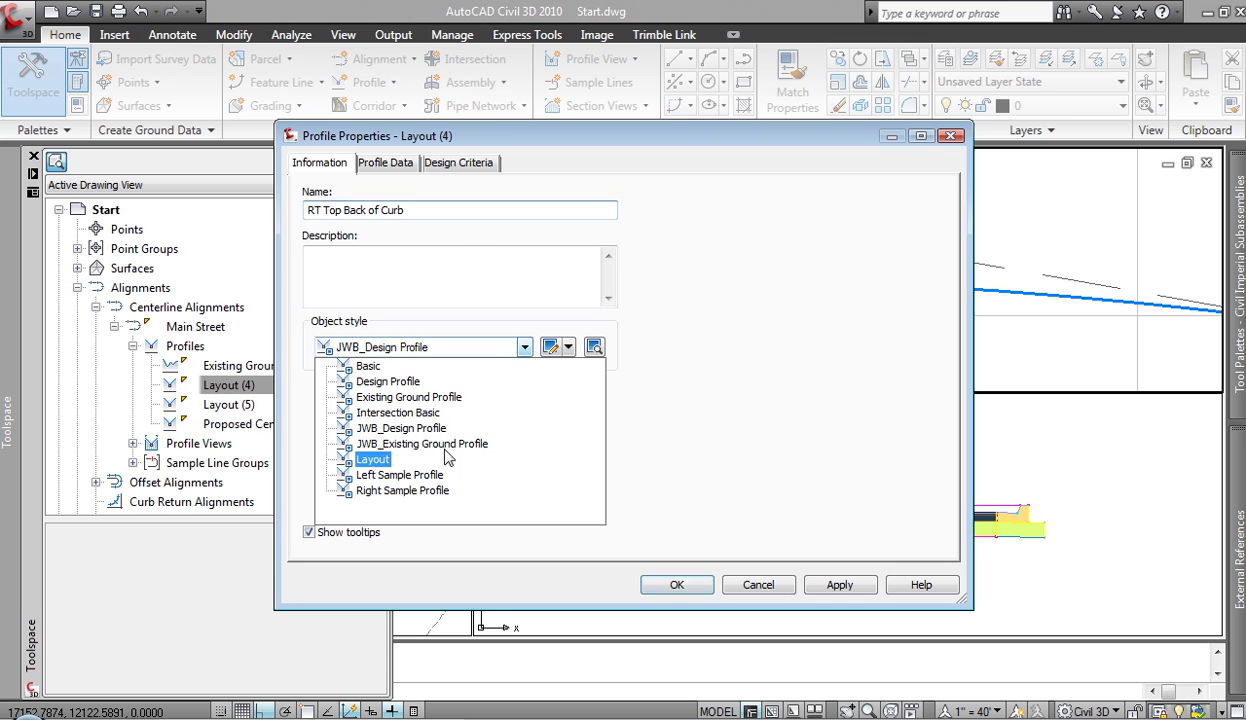
pyautogui.click(416, 490)
pyautogui.click(676, 584)
# Rename Layout (5) to LT Top Back of Curb with the Left Sample Profile style.
pyautogui.rightClick(230, 390)
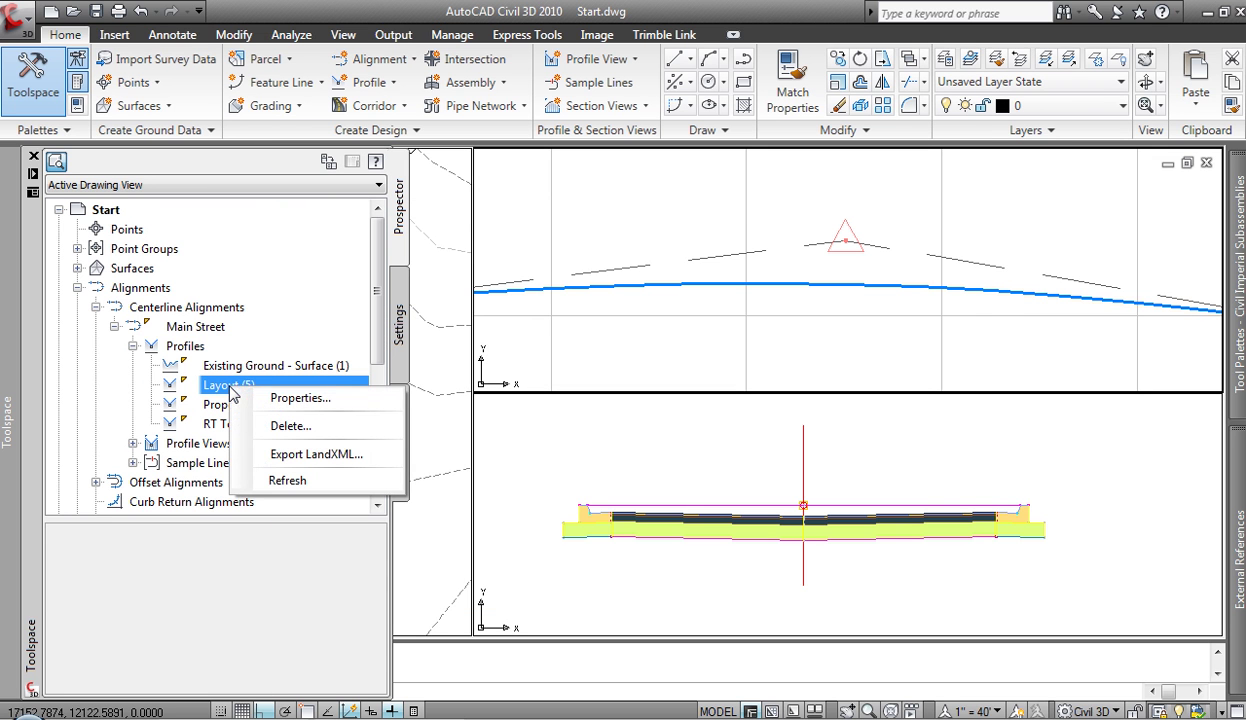
pyautogui.click(283, 383)
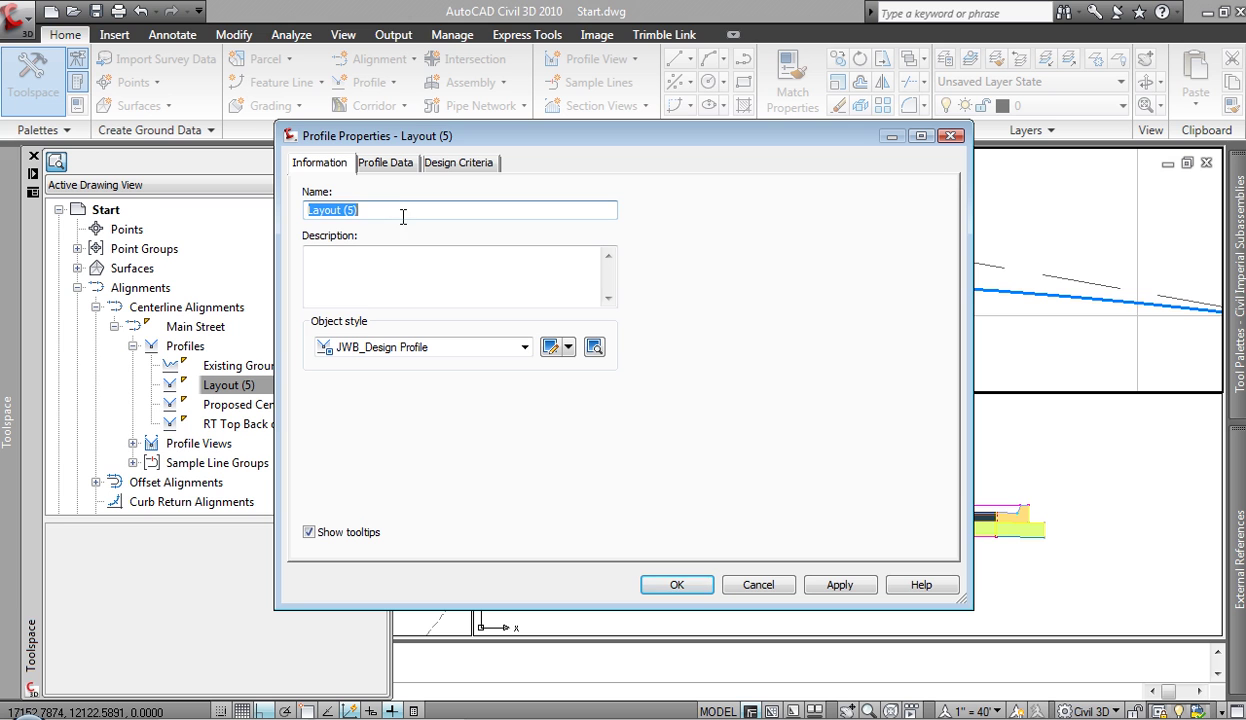
pyautogui.write('LT Top Back of Curb')
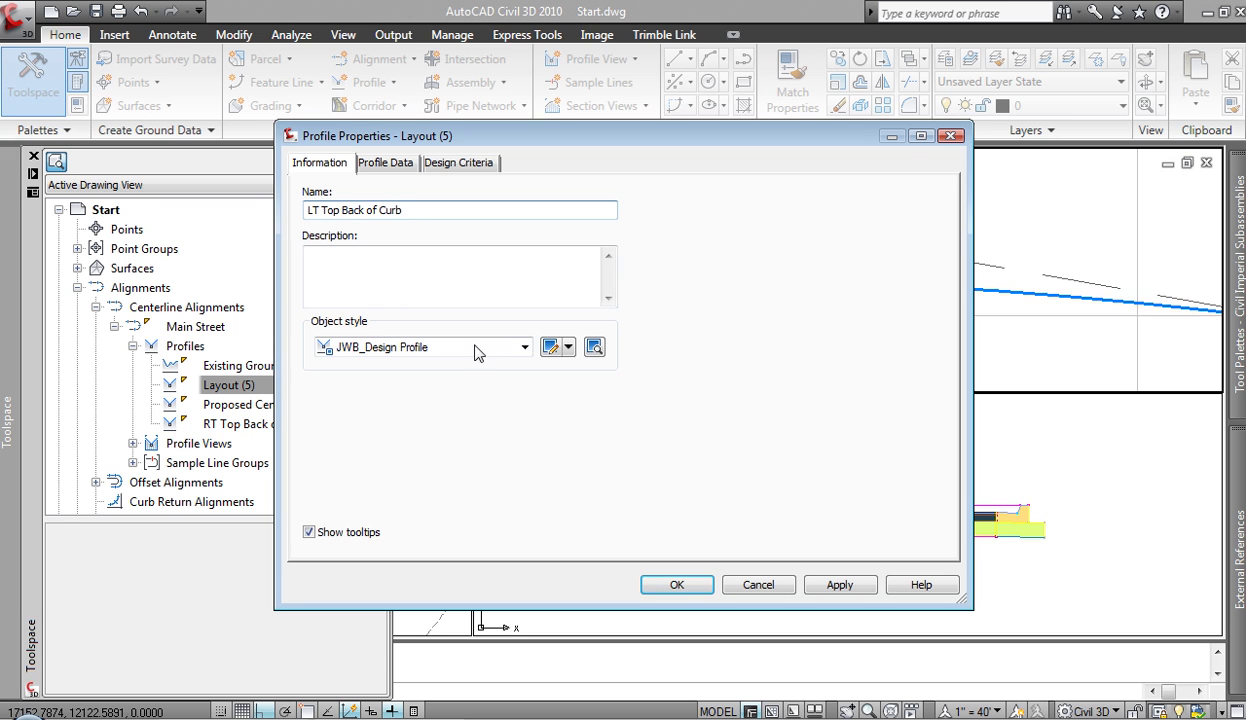
pyautogui.click(523, 347)
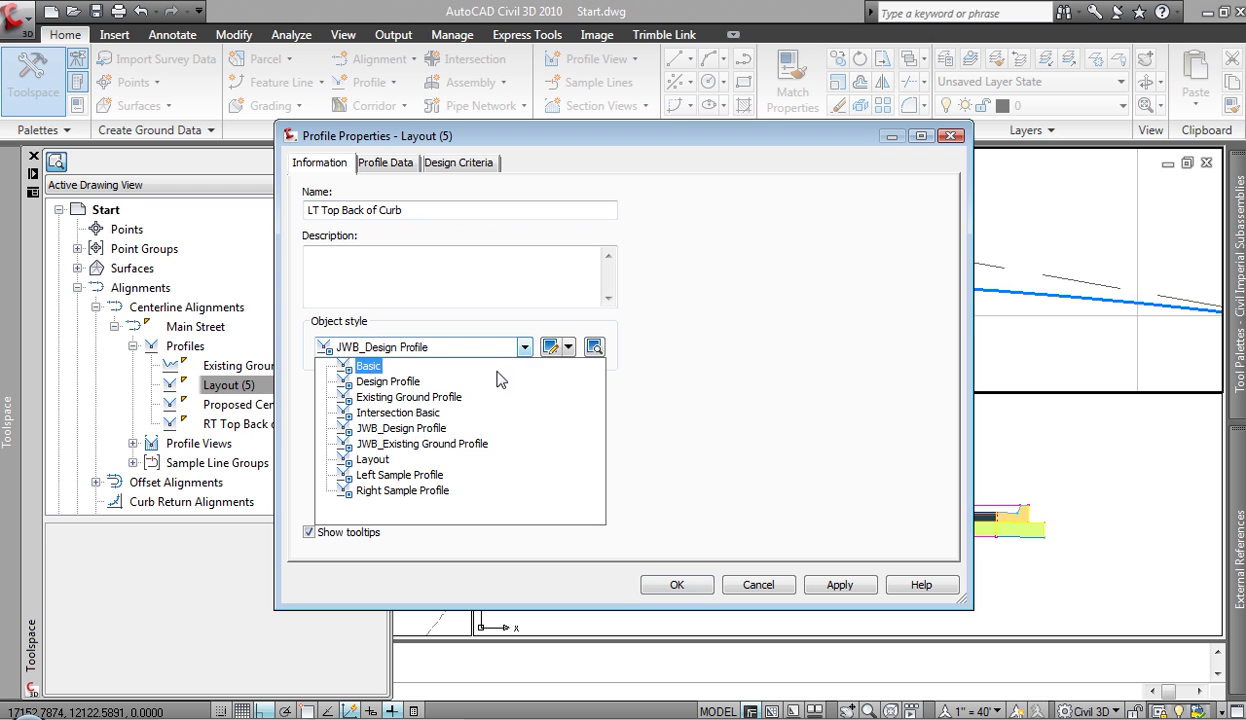
pyautogui.click(417, 474)
pyautogui.click(679, 584)
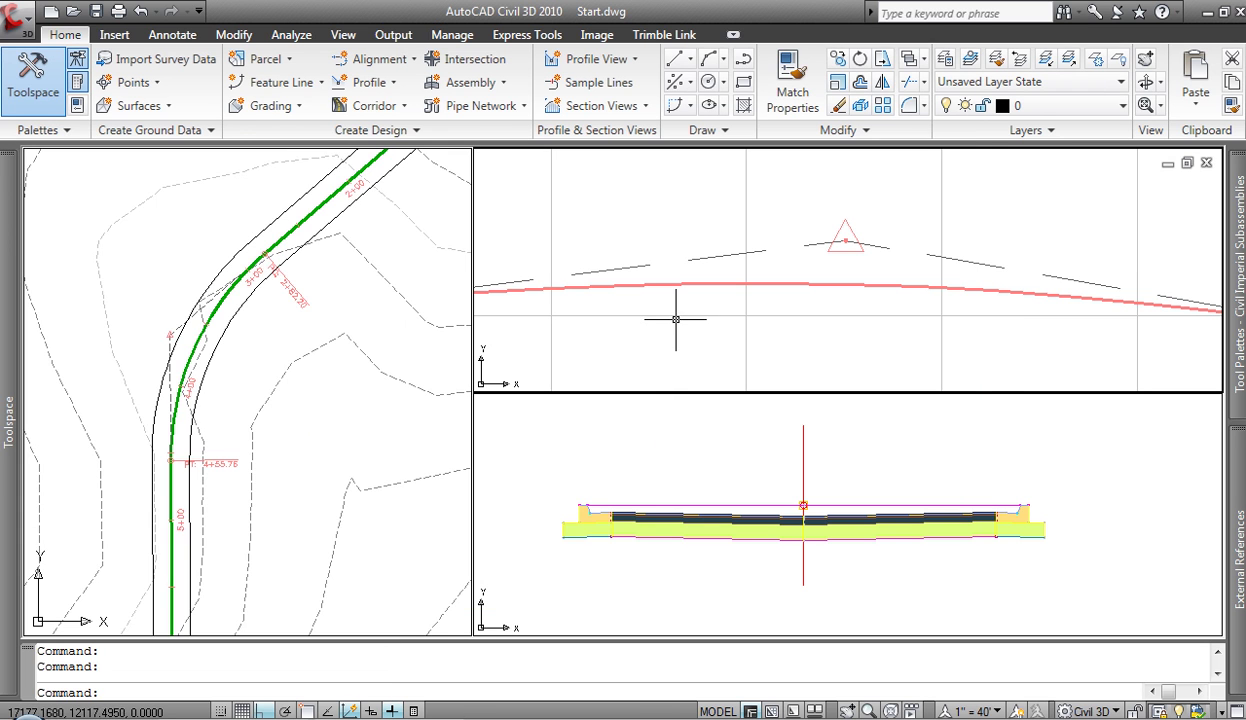
pyautogui.moveTo(810, 312); pyautogui.dragTo(720, 318, button='middle')
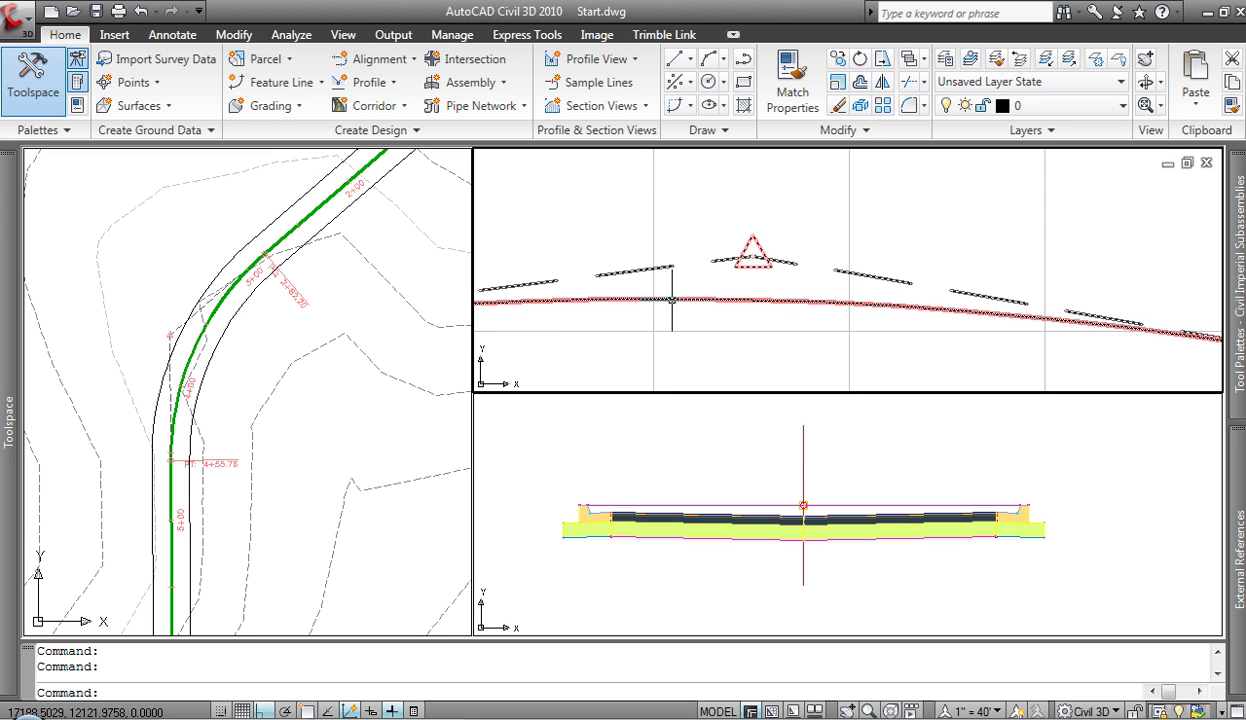
# Raise all PVI elevations of LT Top Back of Curb by 0.23'.
pyautogui.moveTo(670, 300)
pyautogui.click(711, 300)
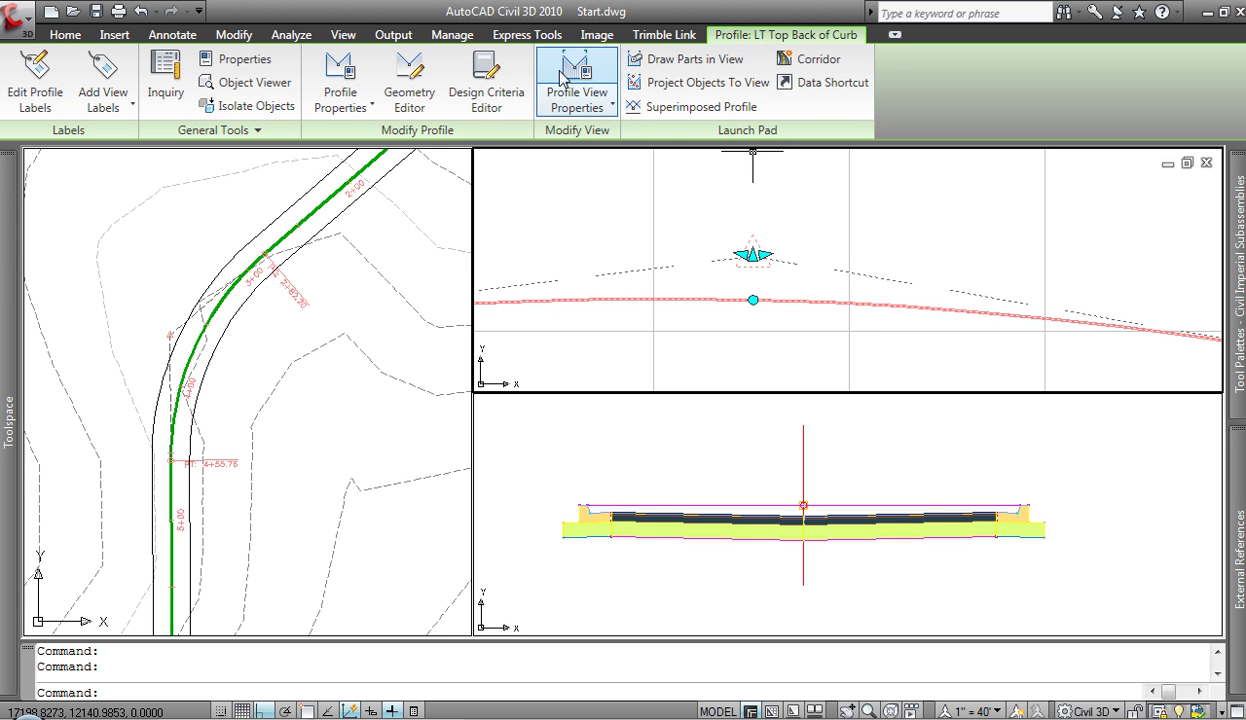
pyautogui.click(410, 97)
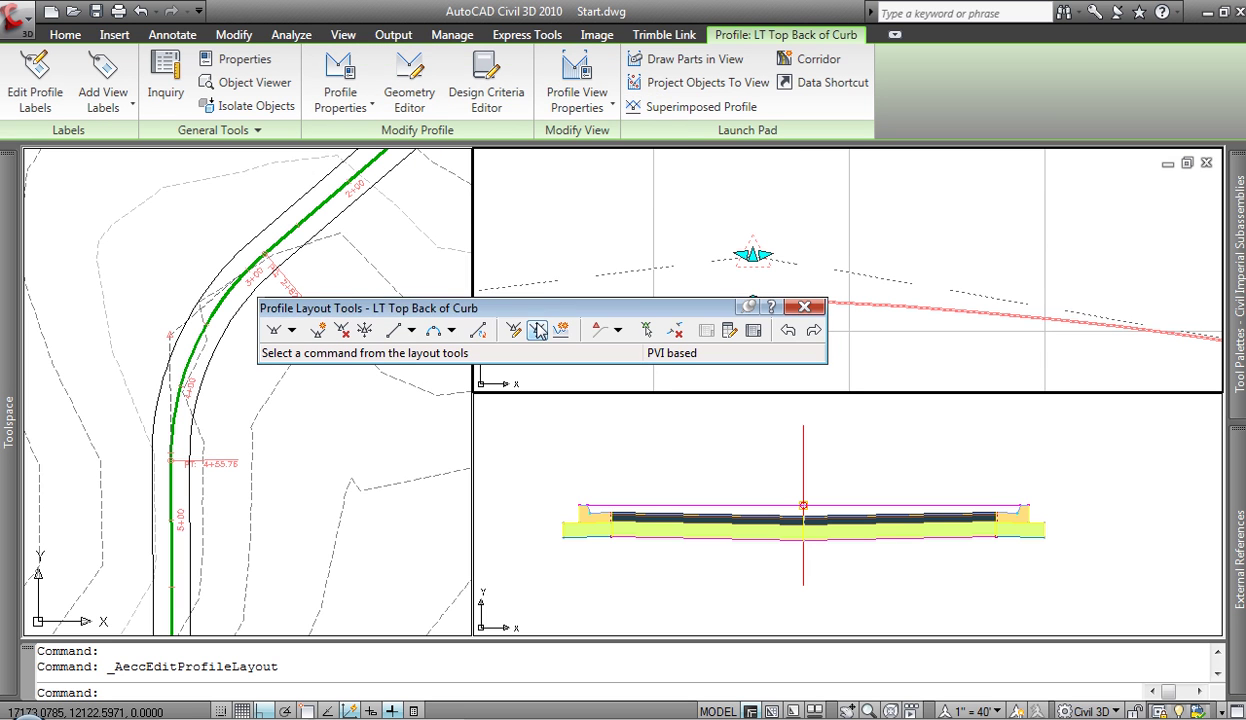
pyautogui.click(540, 330)
pyautogui.write('.233')
pyautogui.click(530, 305)
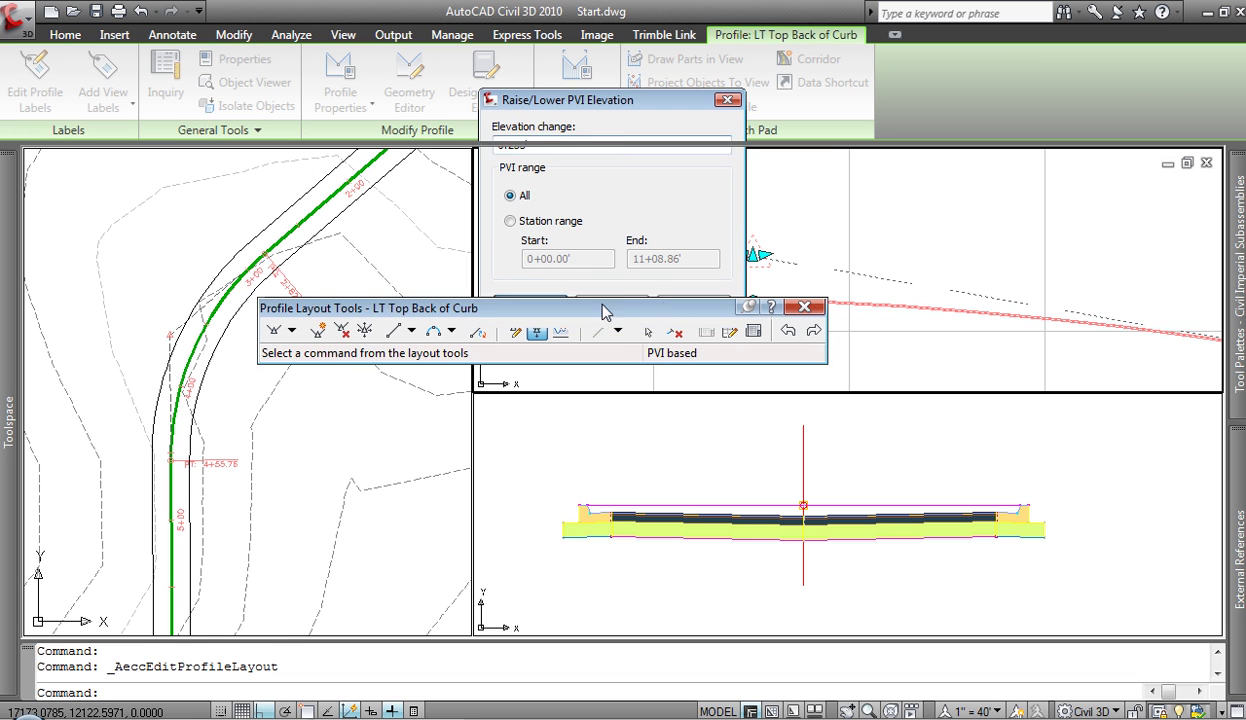
pyautogui.click(804, 306)
# Raise all PVI elevations of RT Top Back of Curb likewise.
pyautogui.click(686, 300)
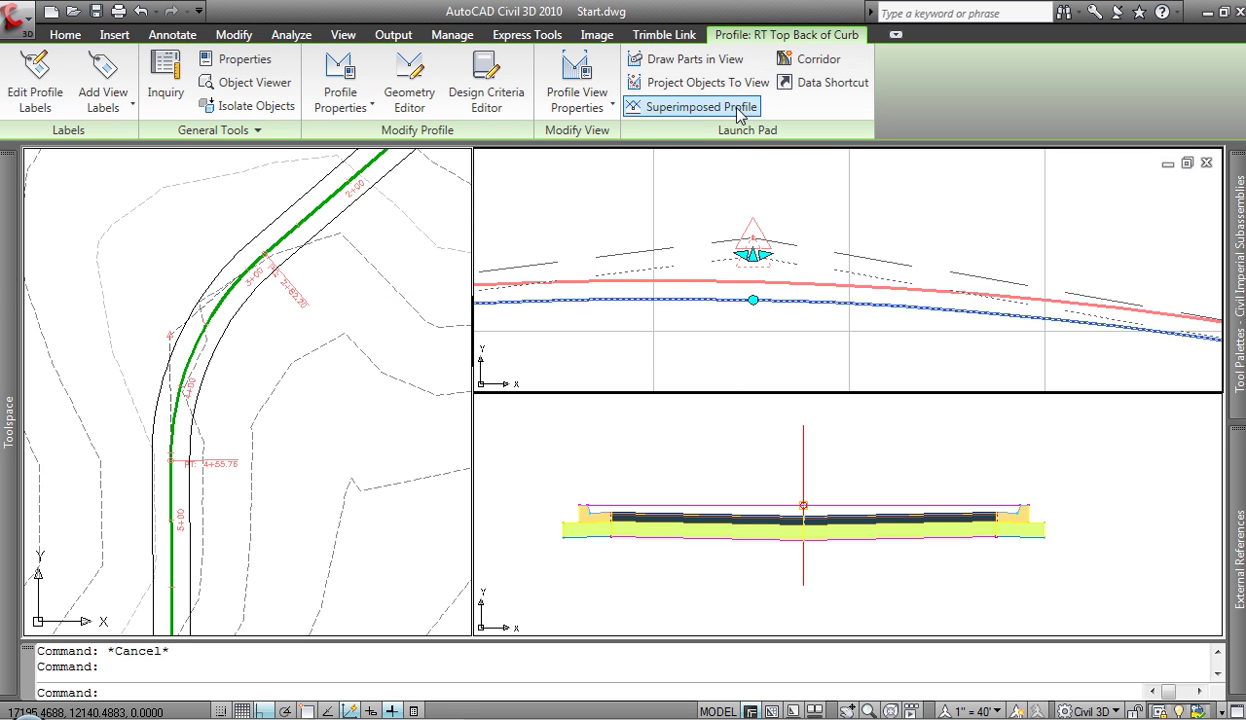
pyautogui.click(409, 75)
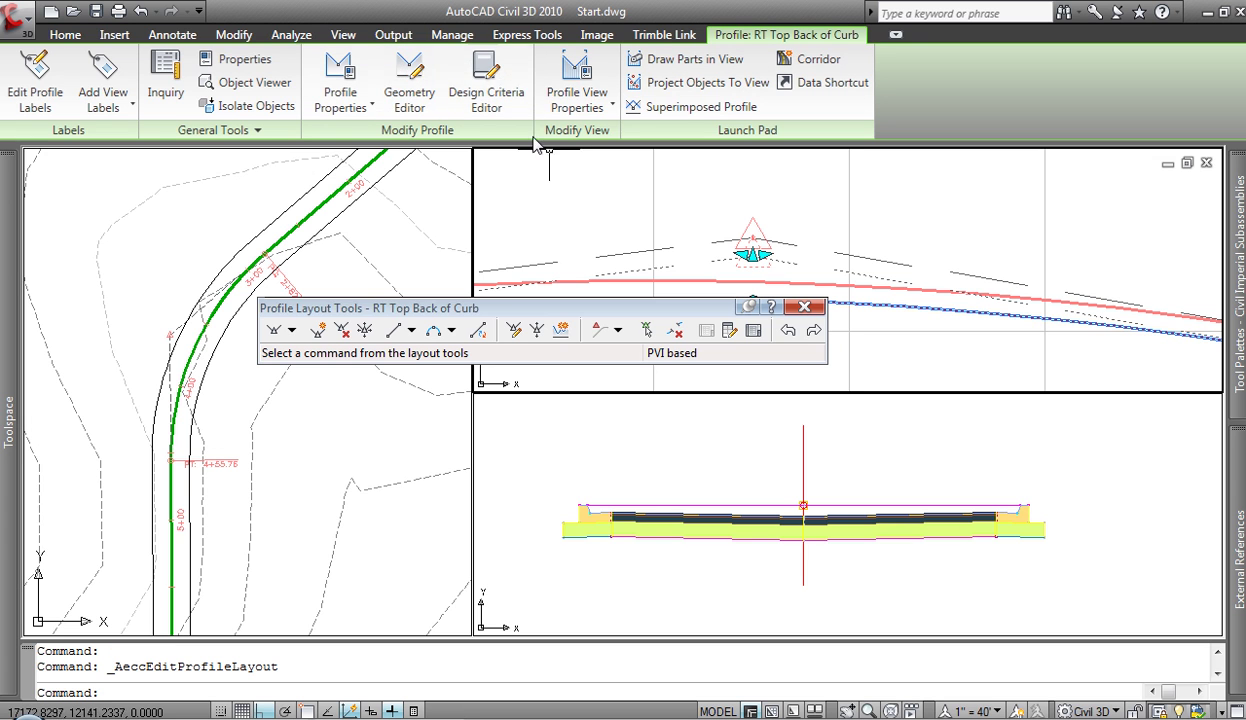
pyautogui.click(537, 331)
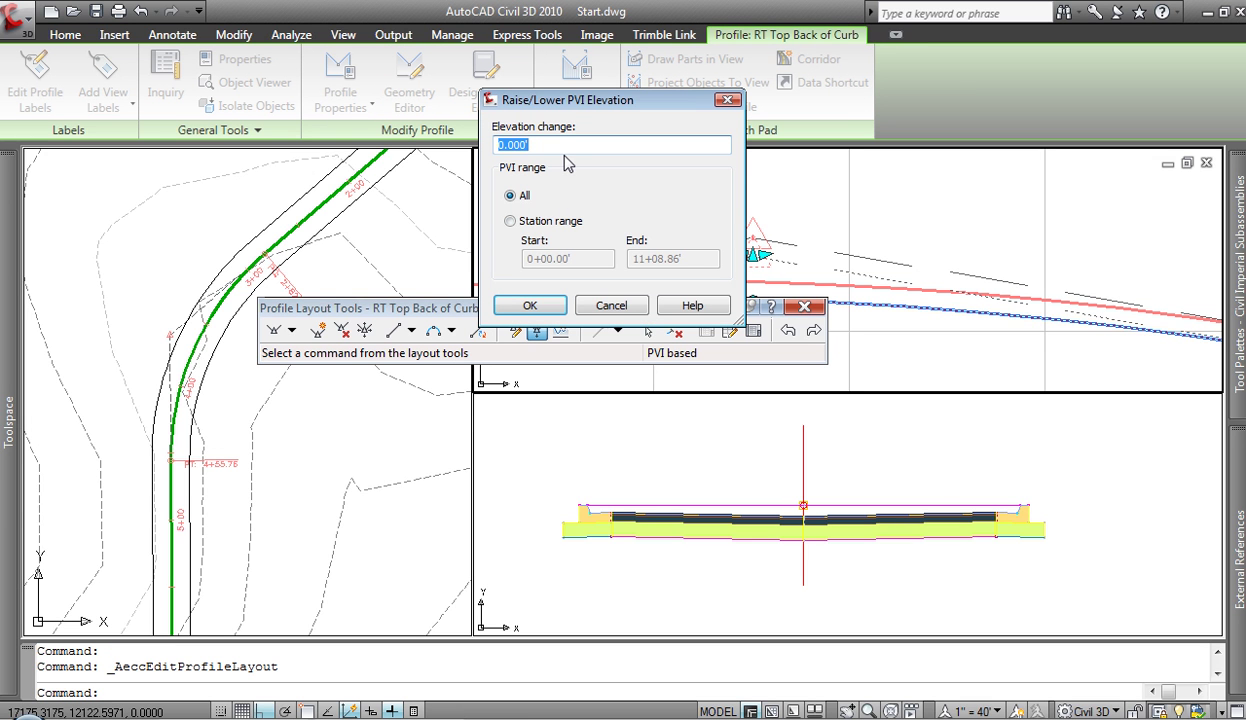
pyautogui.write('.233')
pyautogui.click(540, 306)
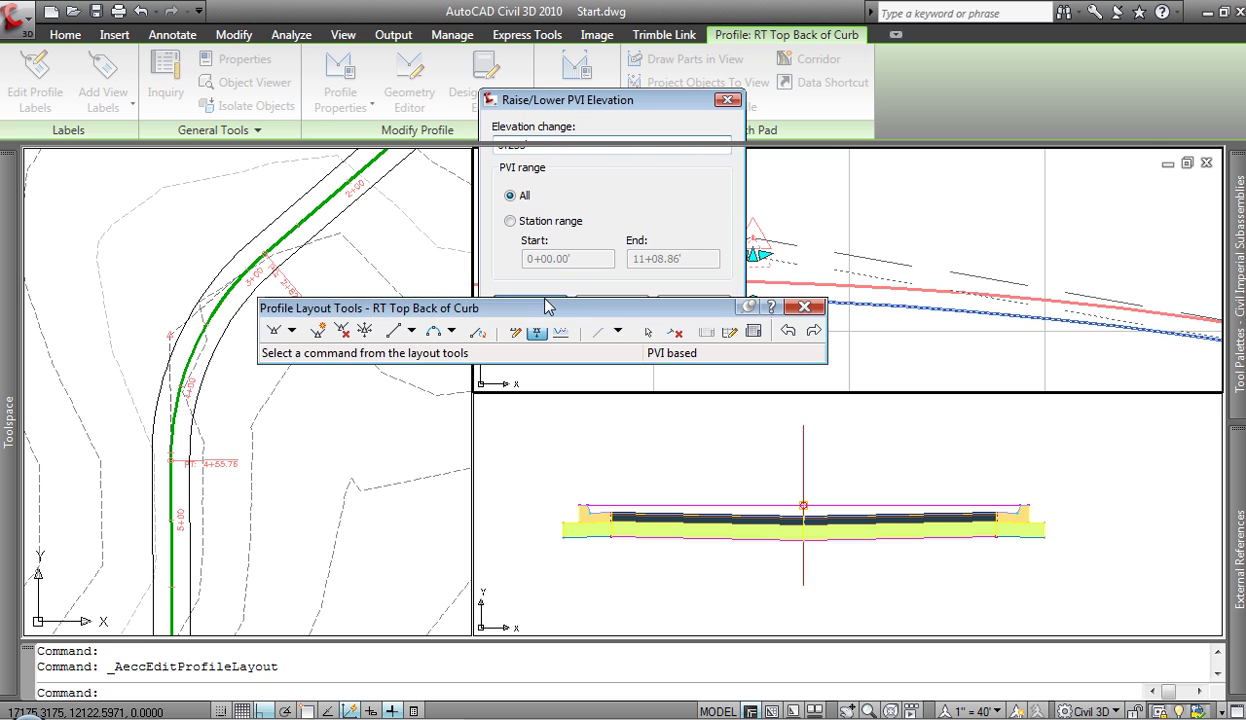
pyautogui.click(803, 308)
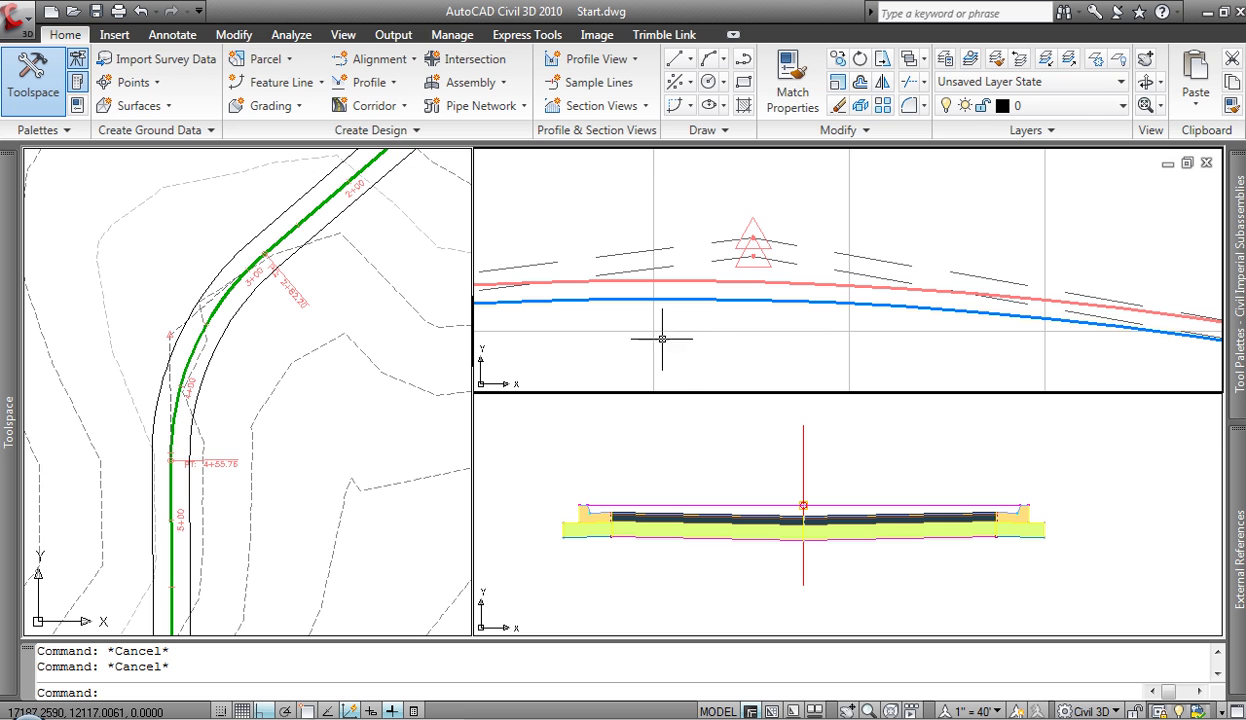
# Create Corridor - (2) from the Main Street alignment and design profile with the SplitCurb assembly.
pyautogui.click(375, 105)
pyautogui.click(415, 136)
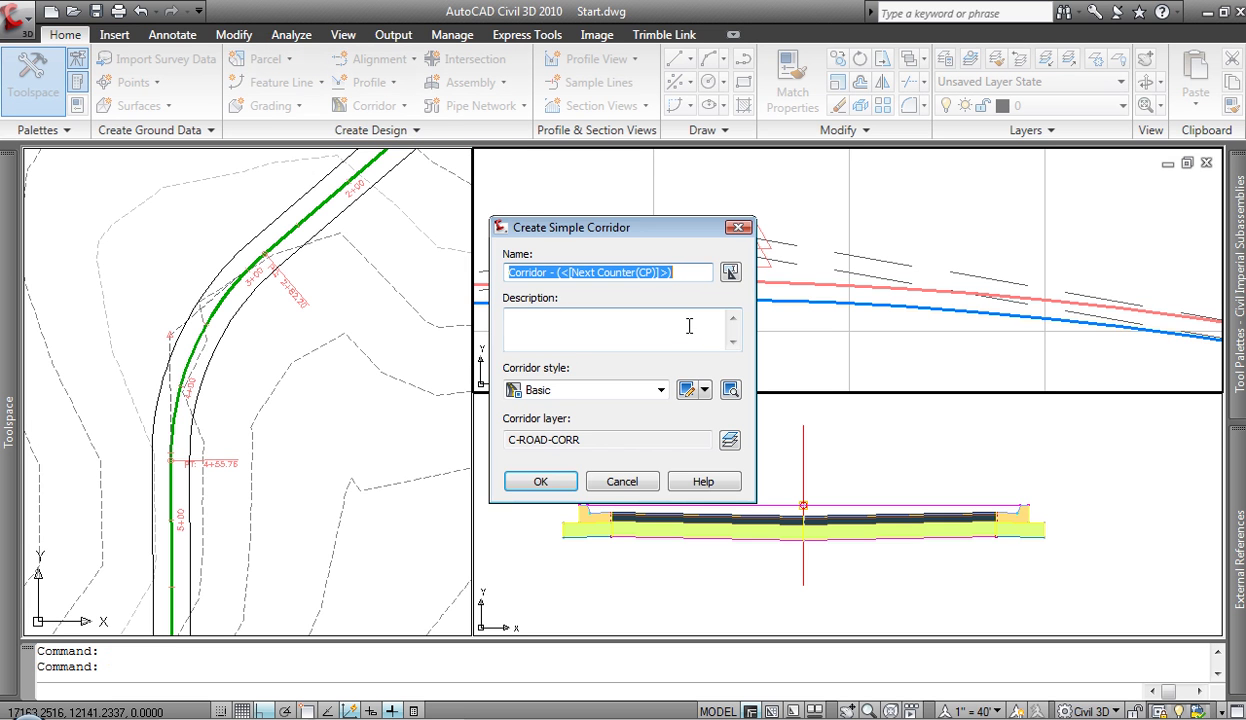
pyautogui.click(545, 481)
pyautogui.click(306, 210)
pyautogui.click(306, 210)
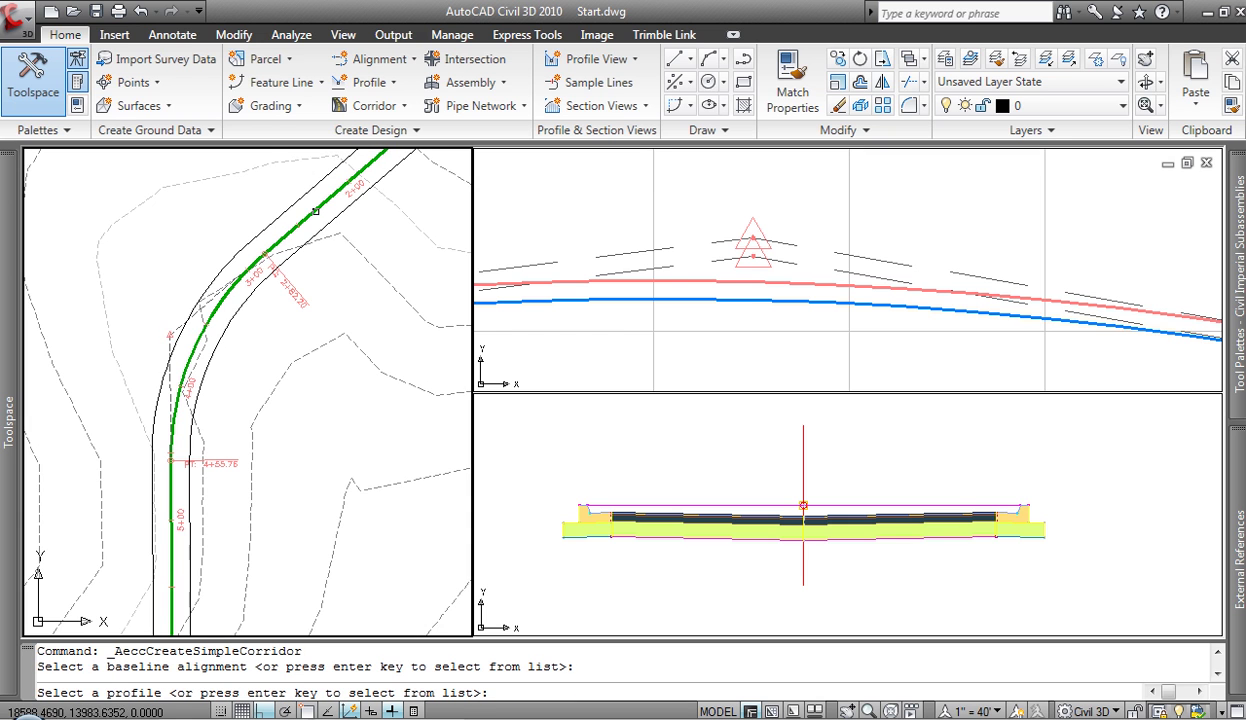
pyautogui.click(713, 298)
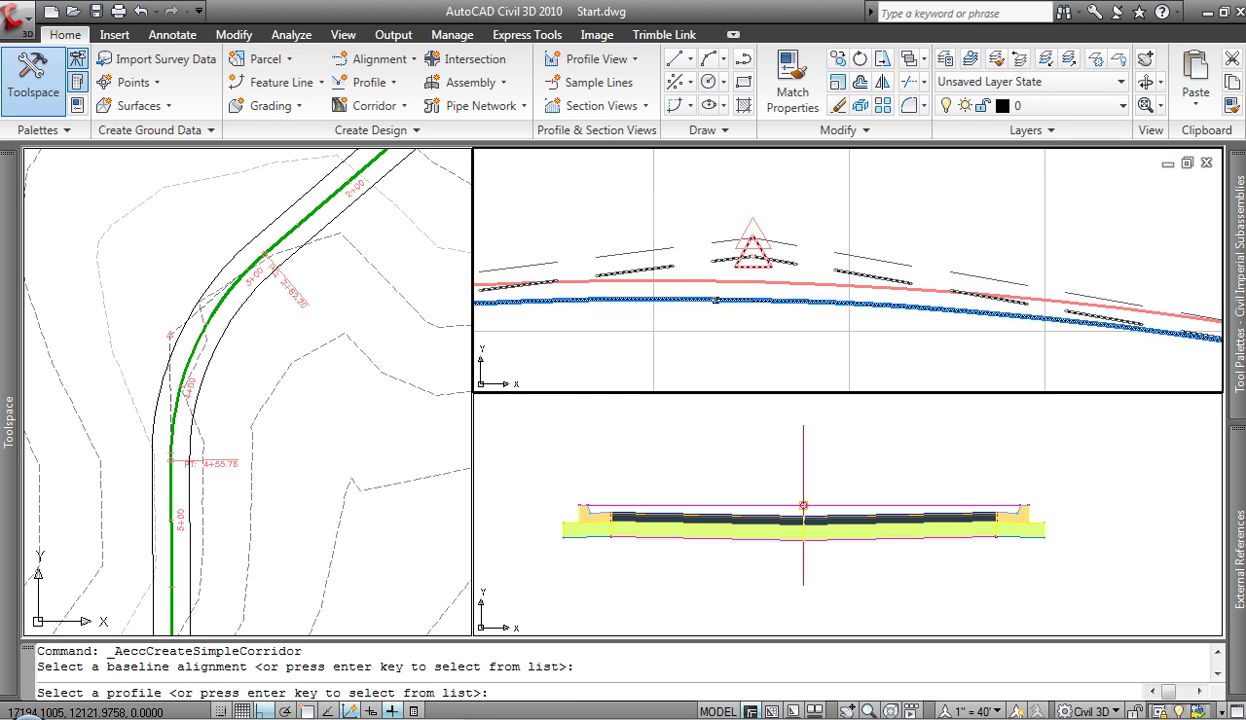
pyautogui.click(715, 299)
pyautogui.click(801, 452)
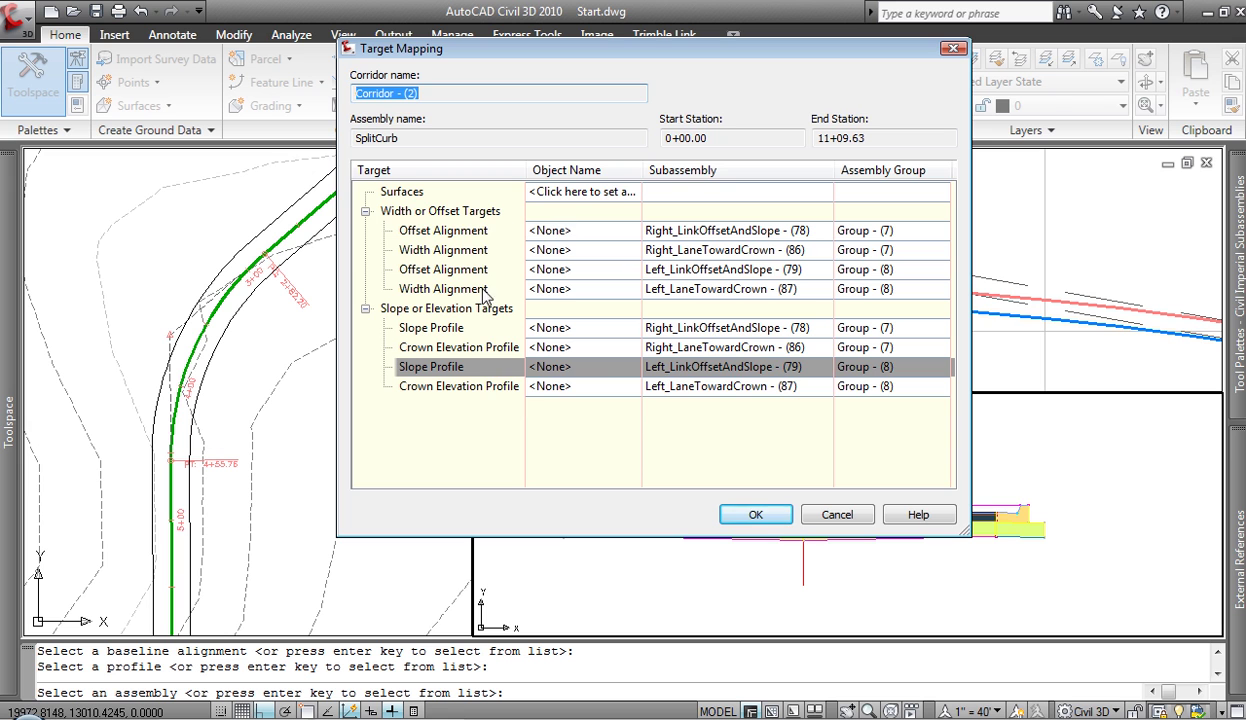
# Target the right and left curbs to their right-side and left-side offset alignments.
pyautogui.click(550, 230)
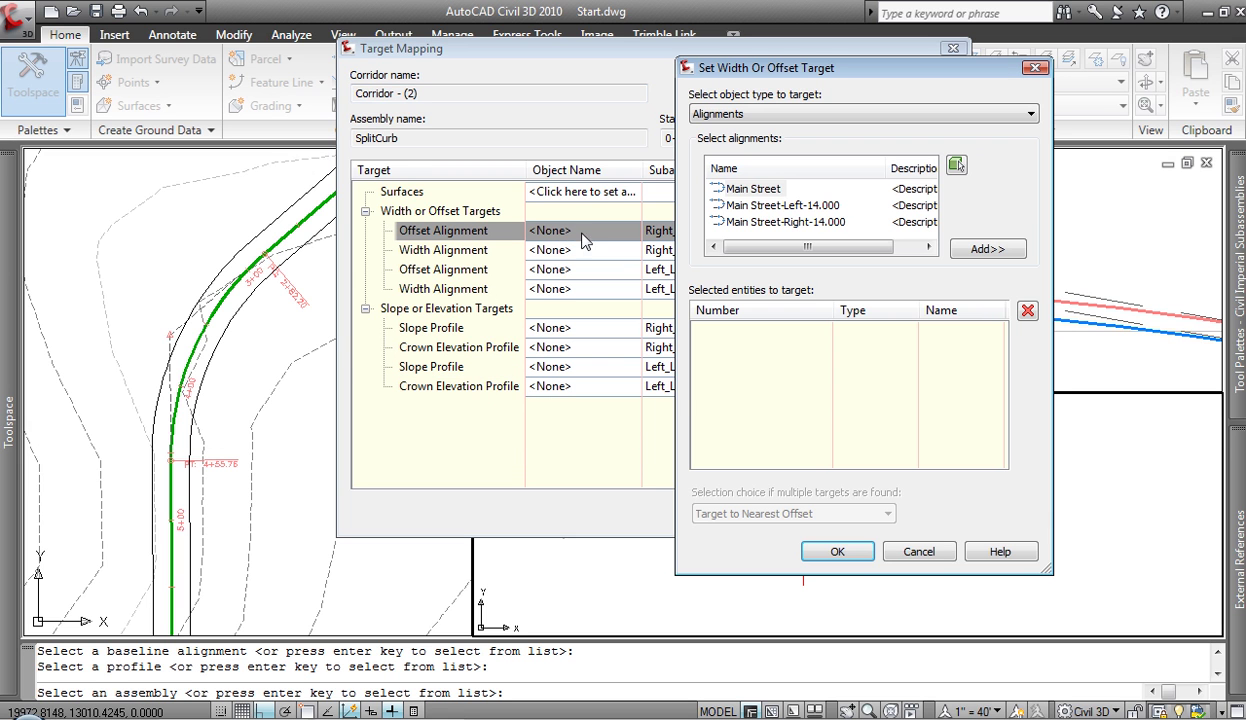
pyautogui.click(812, 222)
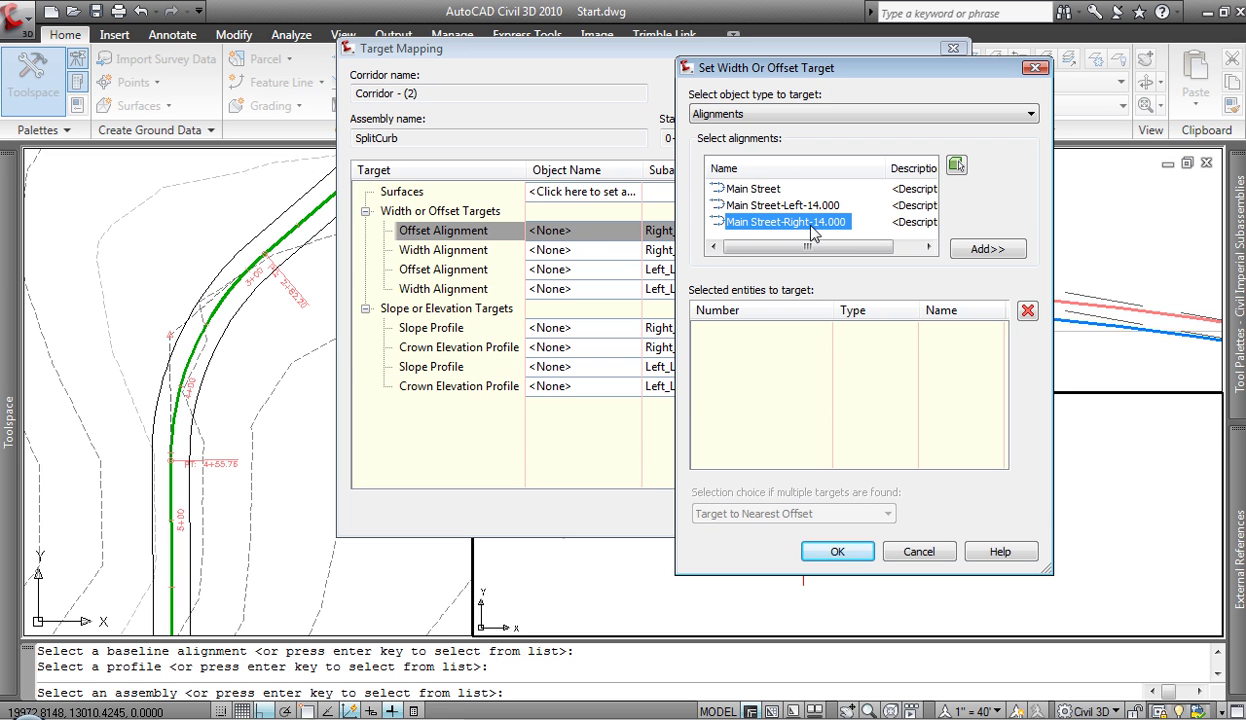
pyautogui.click(985, 250)
pyautogui.click(835, 552)
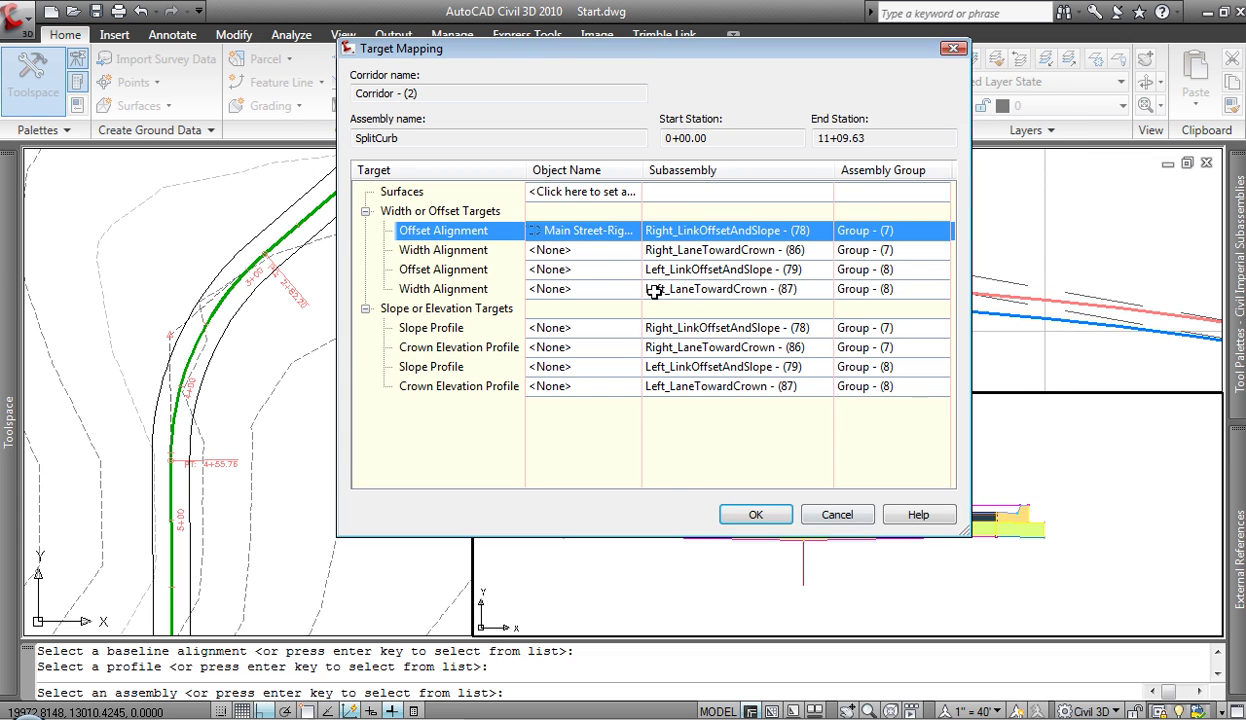
pyautogui.click(583, 267)
pyautogui.click(790, 205)
pyautogui.click(985, 249)
pyautogui.click(838, 552)
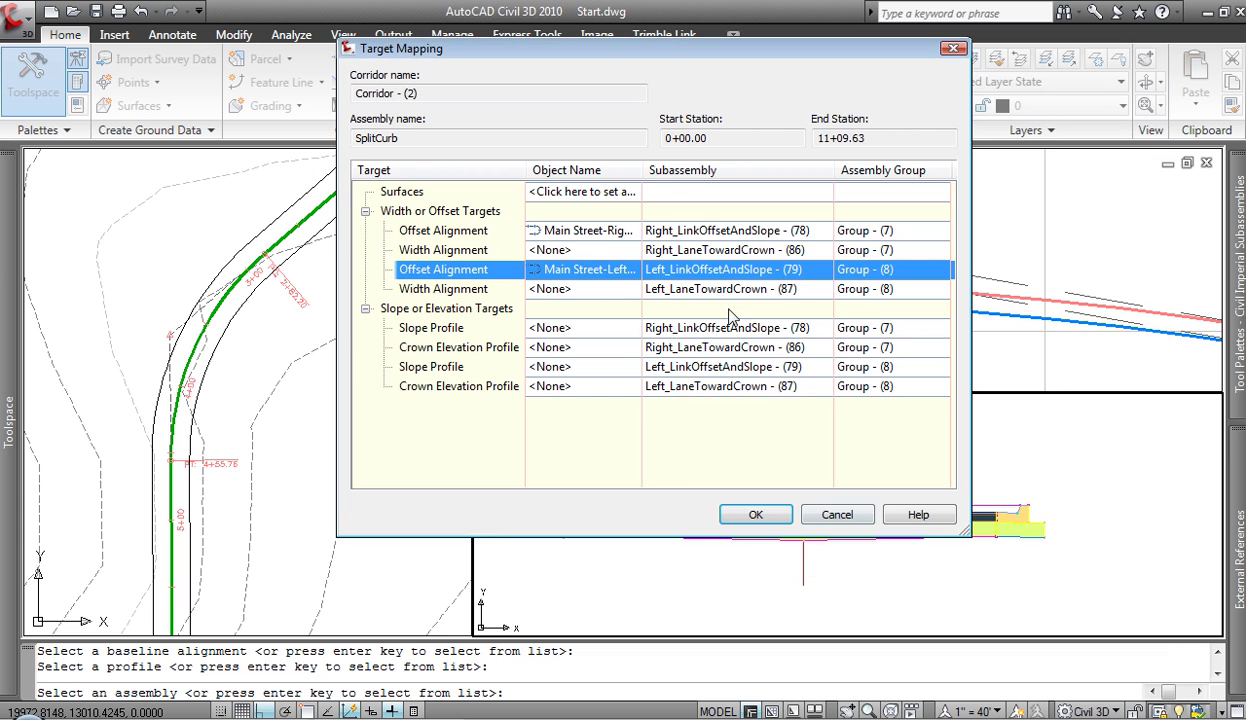
# Set Main Street as the width target for both the right and left lanes.
pyautogui.click(587, 250)
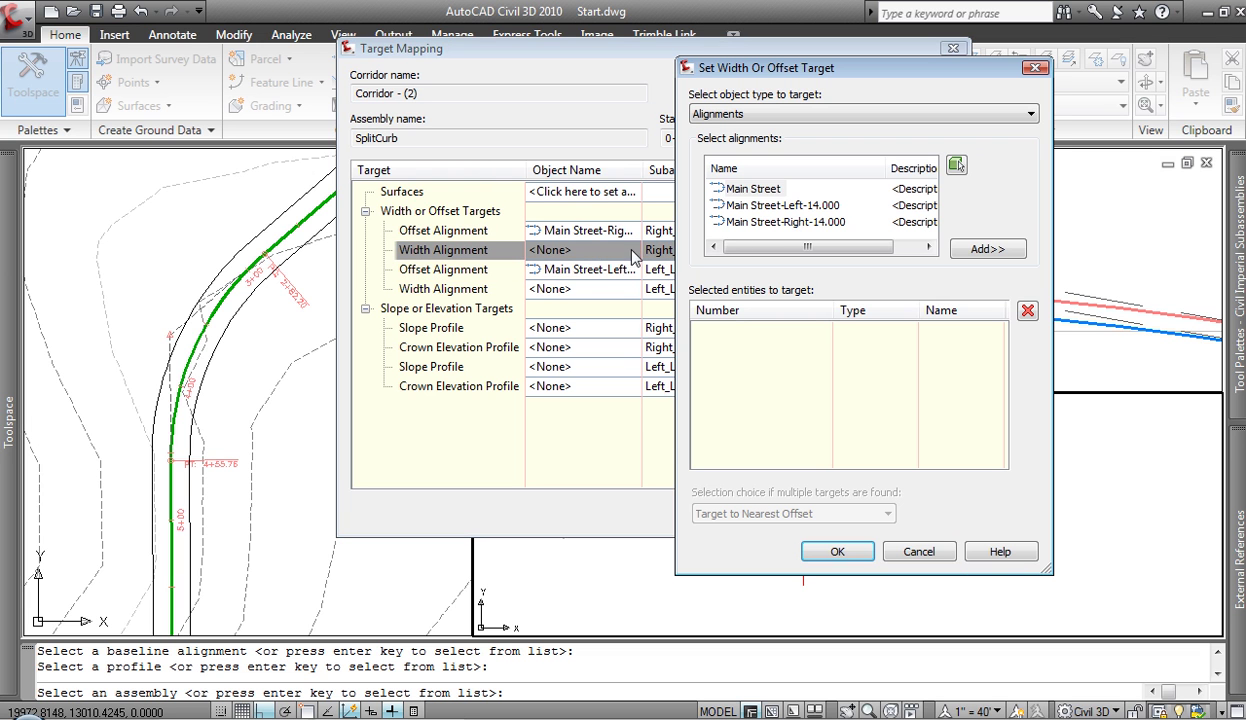
pyautogui.click(780, 194)
pyautogui.click(987, 249)
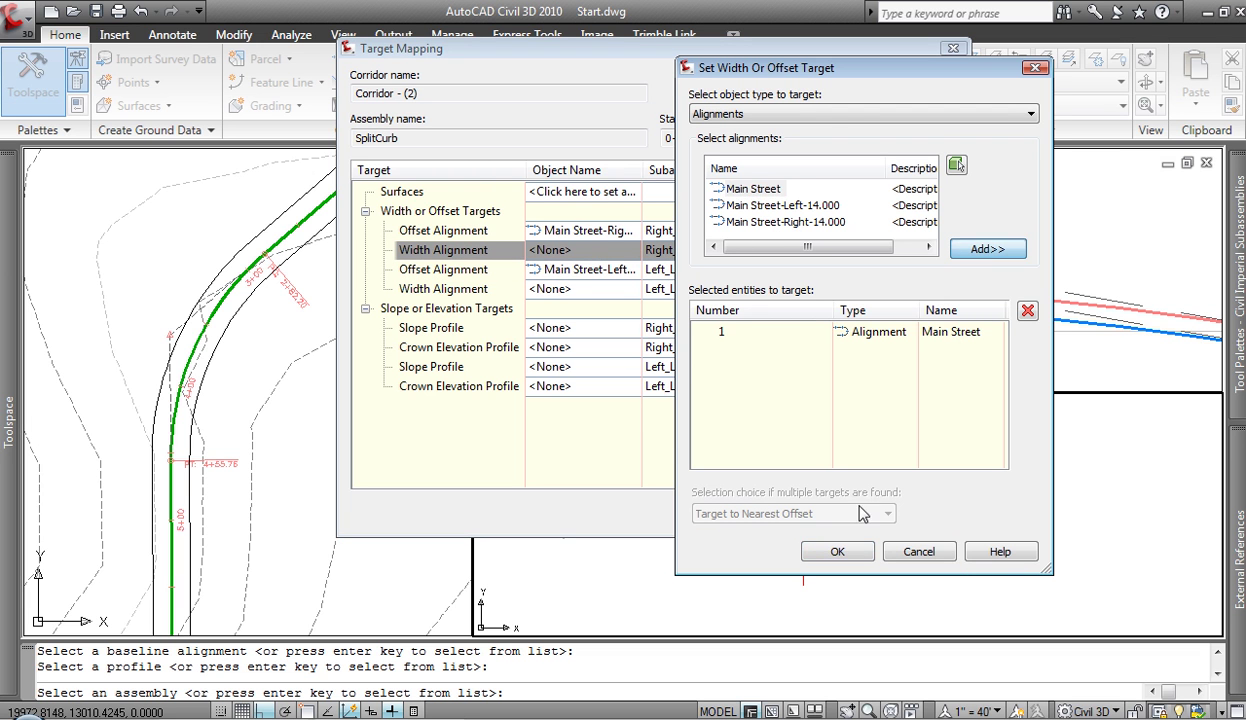
pyautogui.click(837, 552)
pyautogui.click(578, 292)
pyautogui.click(771, 194)
pyautogui.click(988, 252)
pyautogui.click(837, 552)
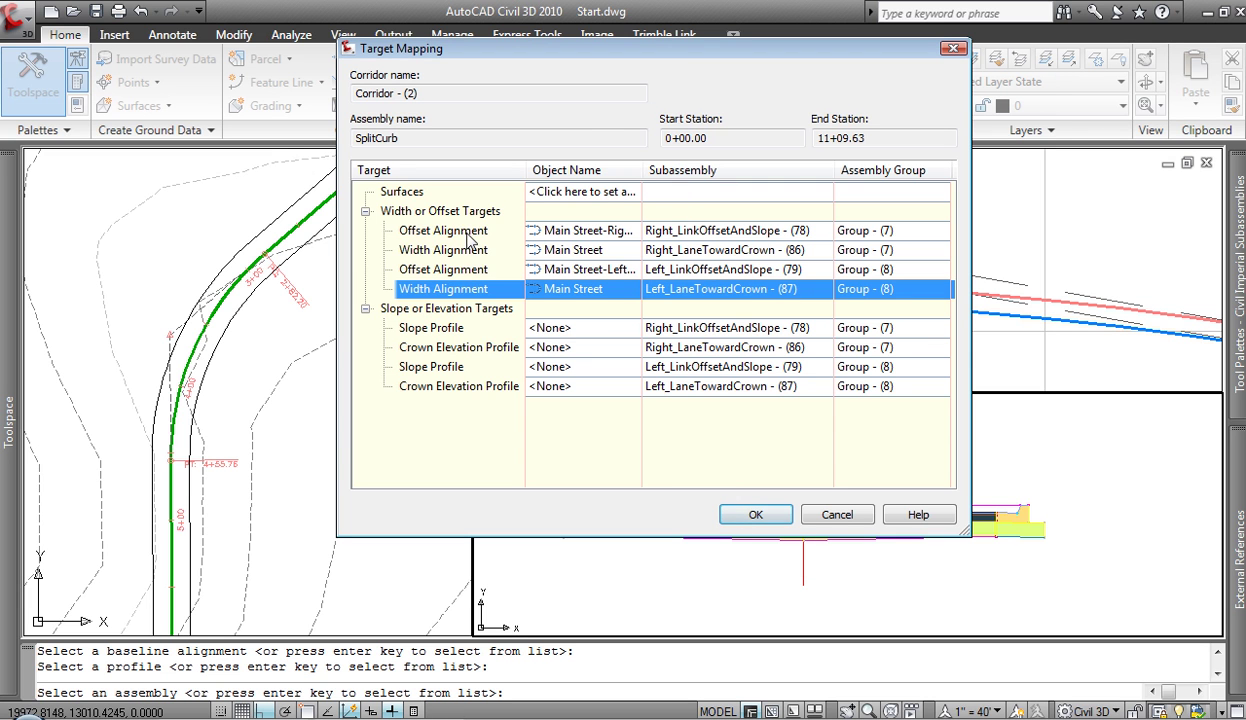
# Map the right and left curb slopes to the RT and LT Top Back of Curb profiles.
pyautogui.click(569, 330)
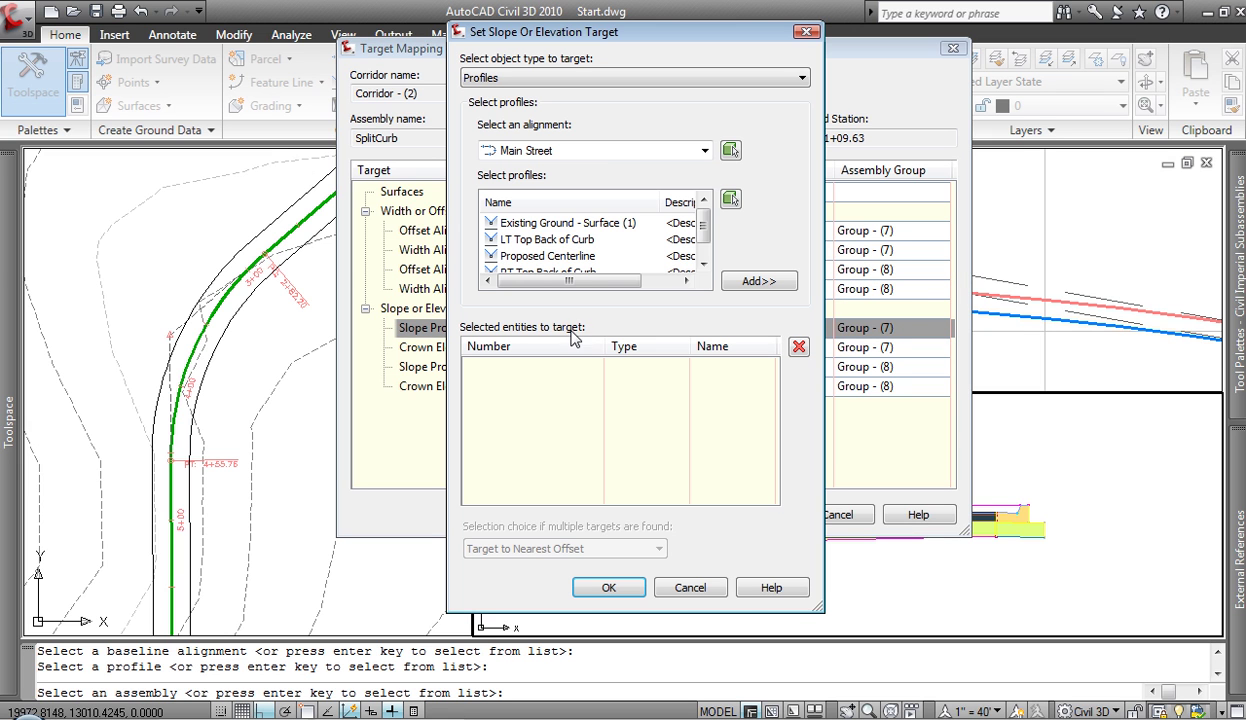
pyautogui.scroll(-1, 686, 226)
pyautogui.click(548, 256)
pyautogui.click(755, 283)
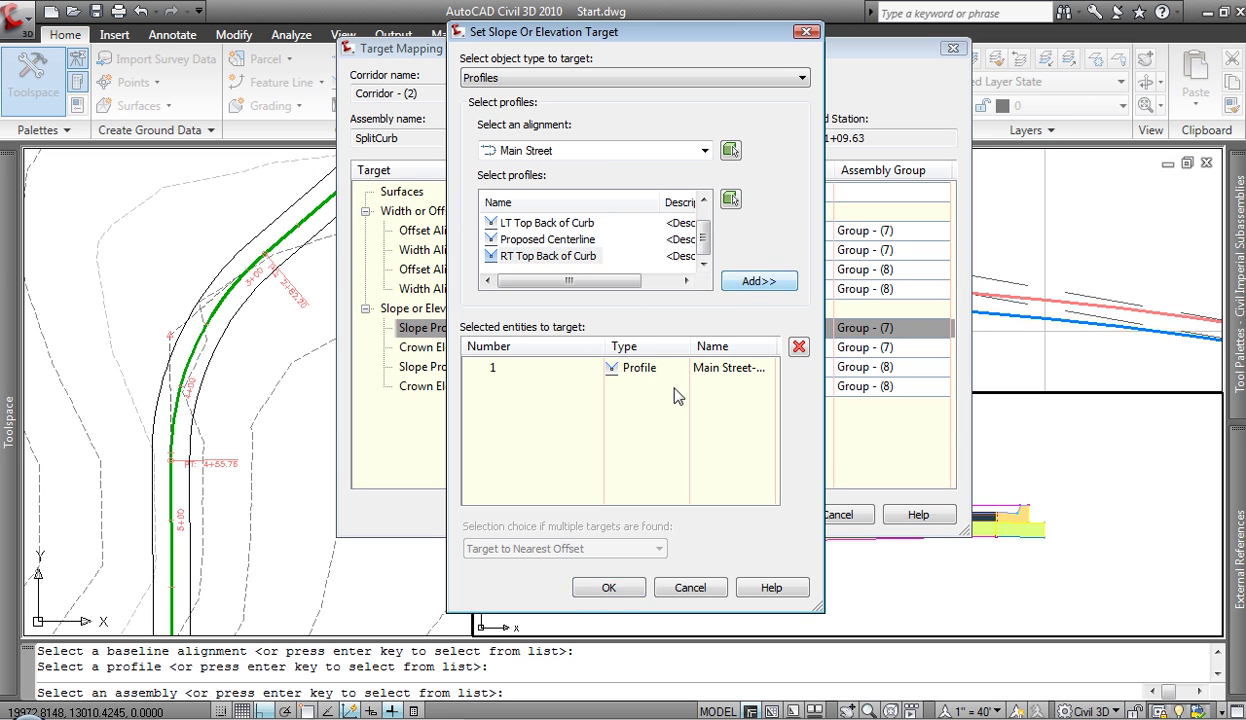
pyautogui.click(592, 585)
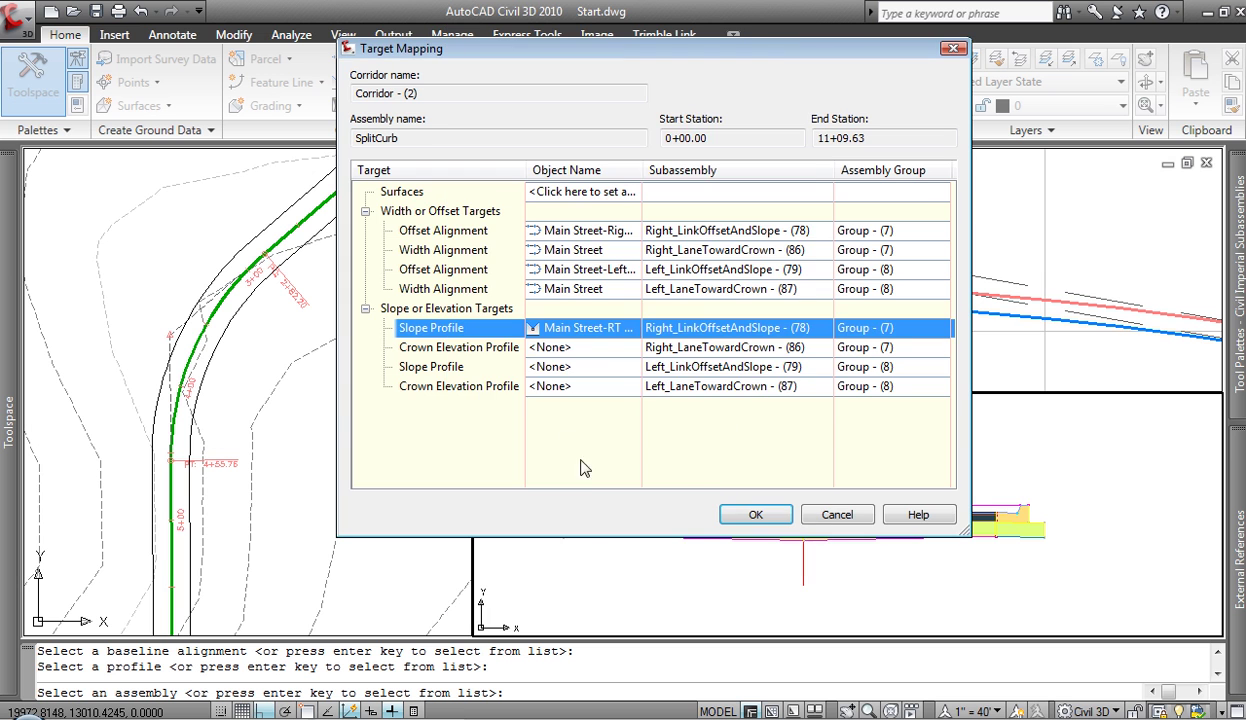
pyautogui.click(474, 368)
pyautogui.click(612, 368)
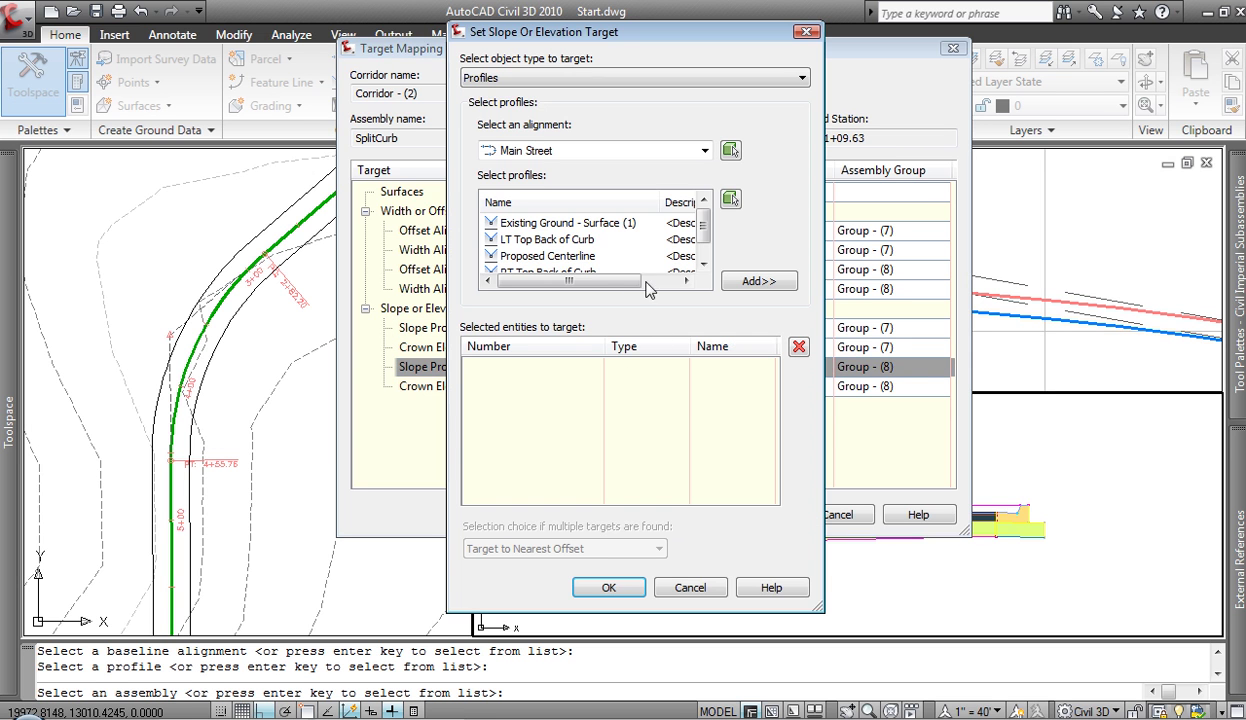
pyautogui.click(557, 241)
pyautogui.click(755, 283)
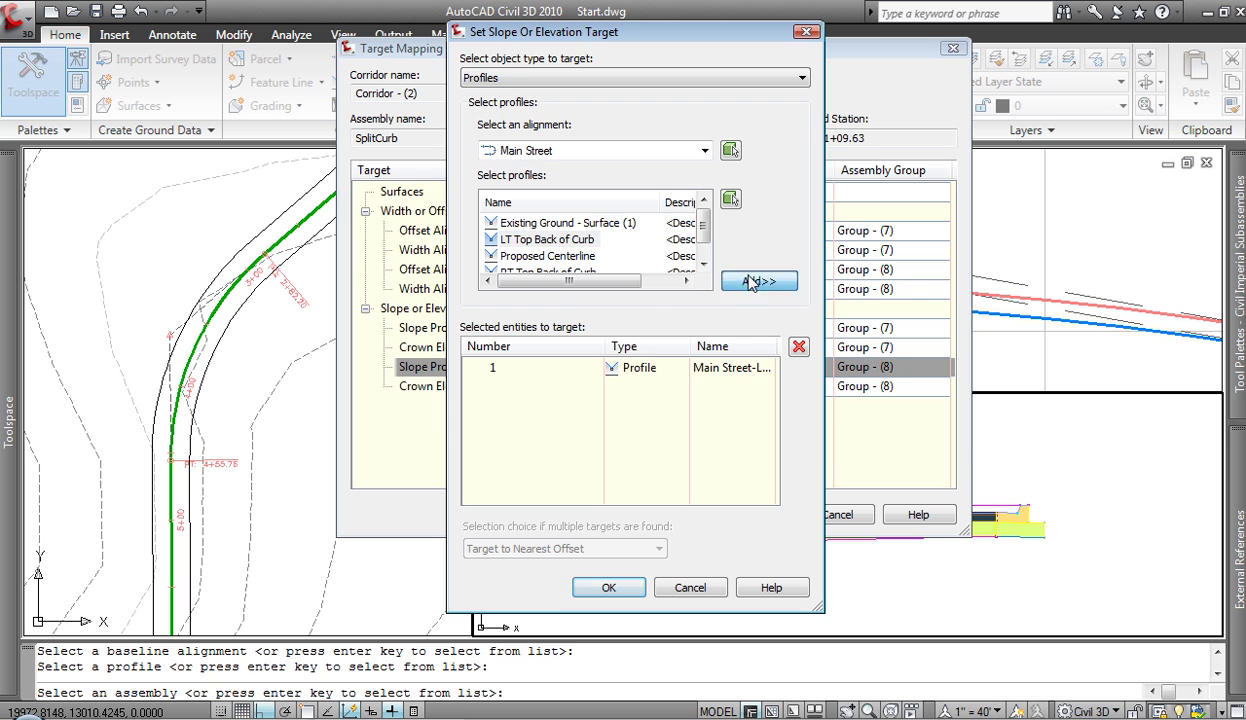
pyautogui.click(610, 587)
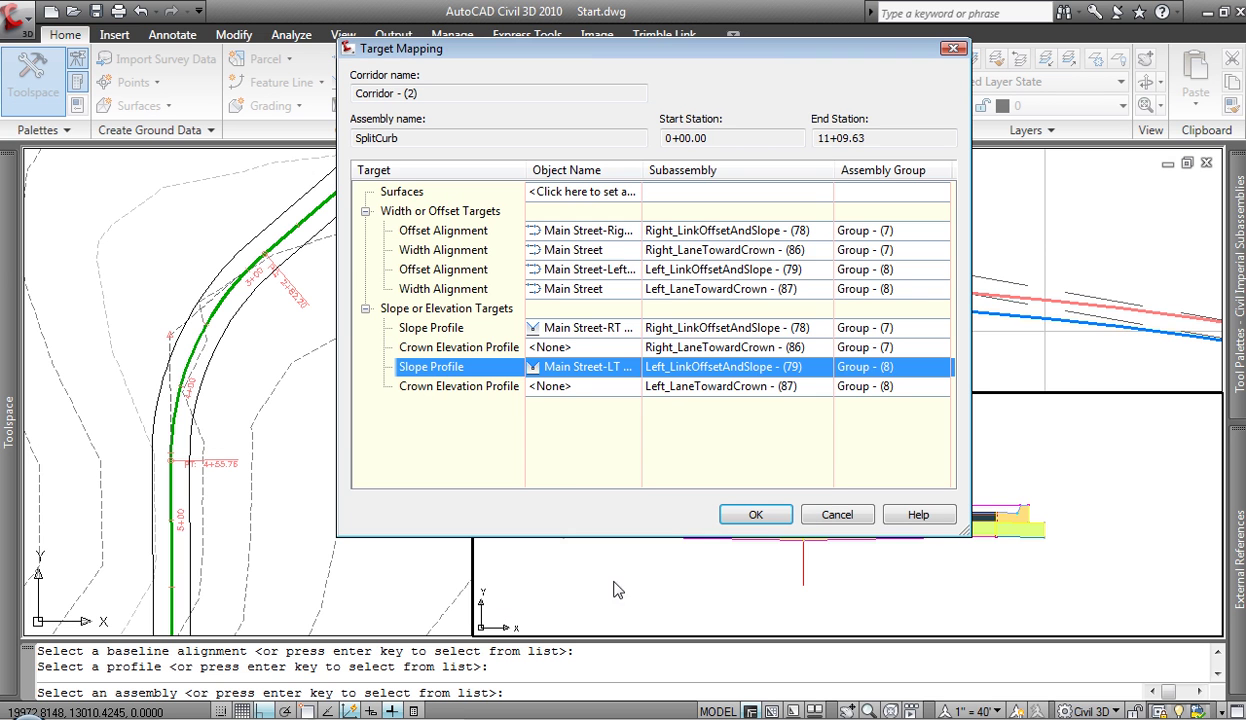
# Use Proposed Centerline as the crown elevation target for both lanes and build the corridor.
pyautogui.click(577, 347)
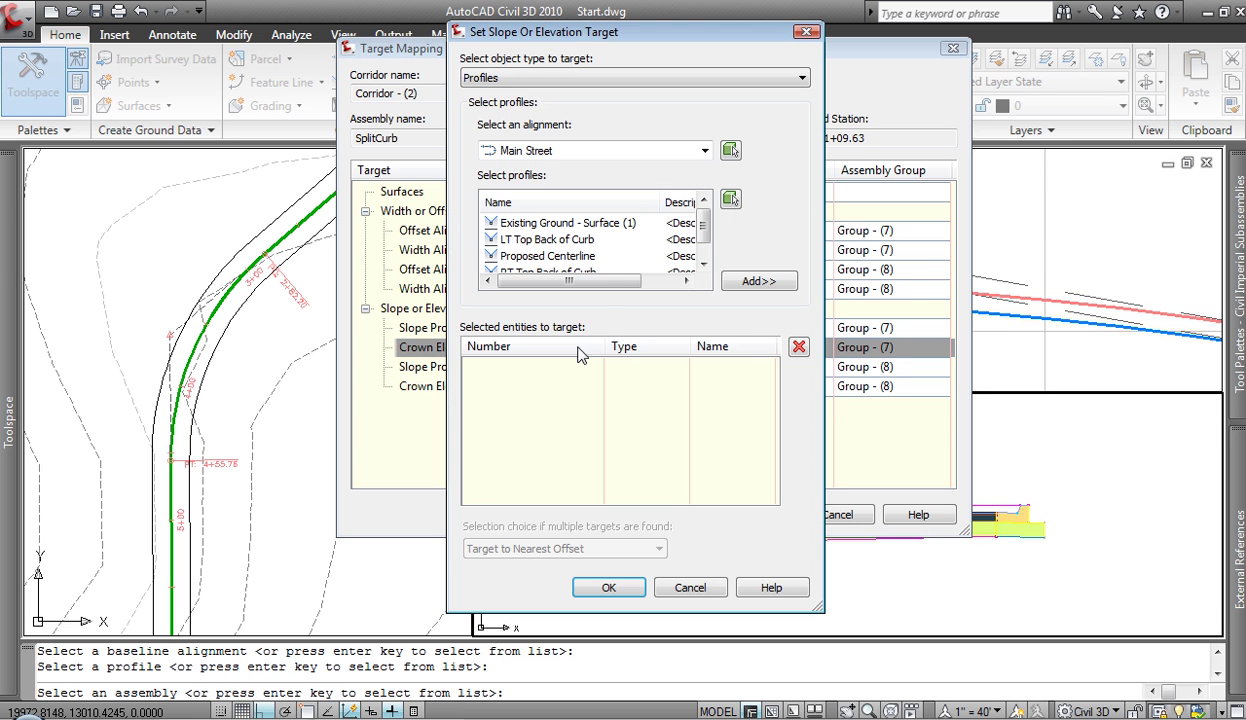
pyautogui.click(571, 258)
pyautogui.click(745, 283)
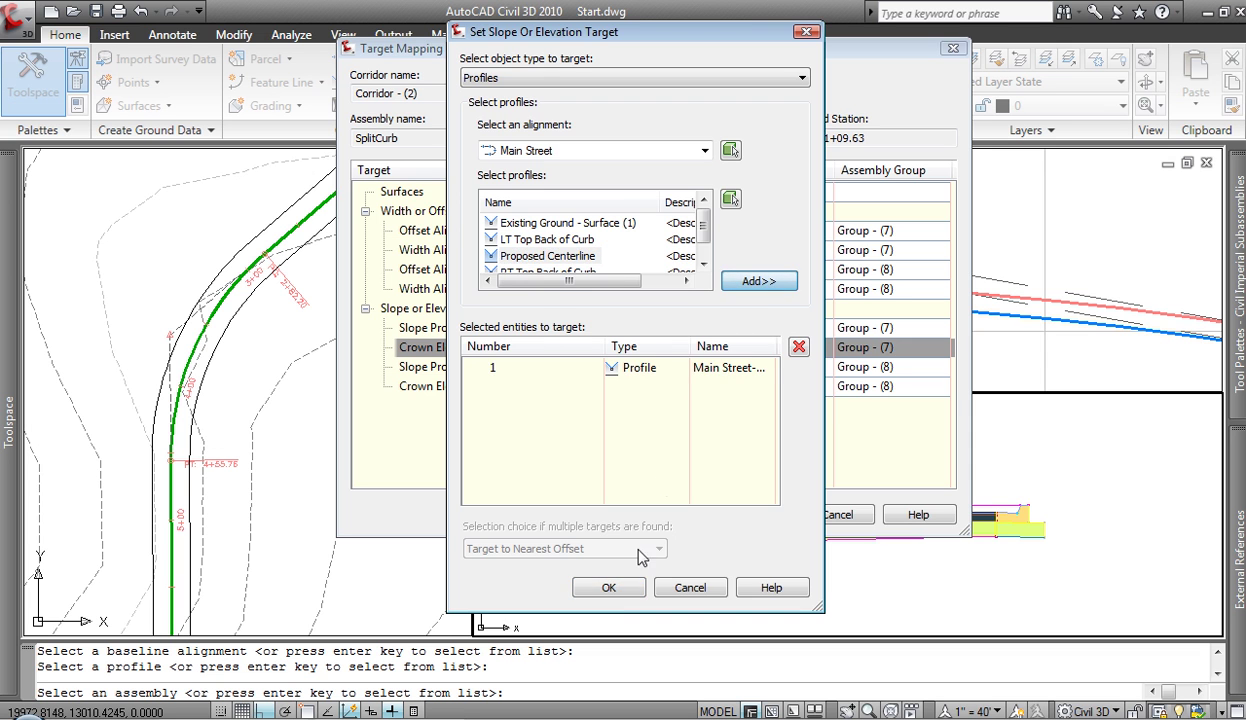
pyautogui.click(612, 587)
pyautogui.click(530, 386)
pyautogui.click(577, 258)
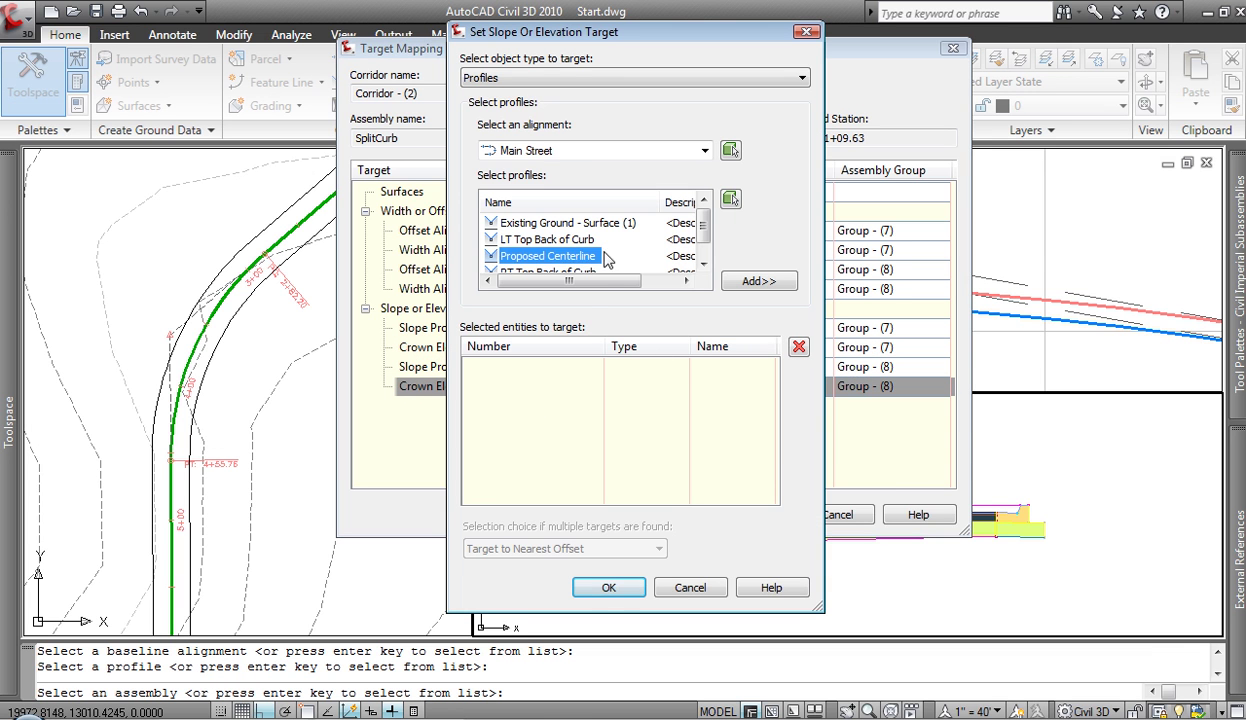
pyautogui.click(742, 284)
pyautogui.click(608, 587)
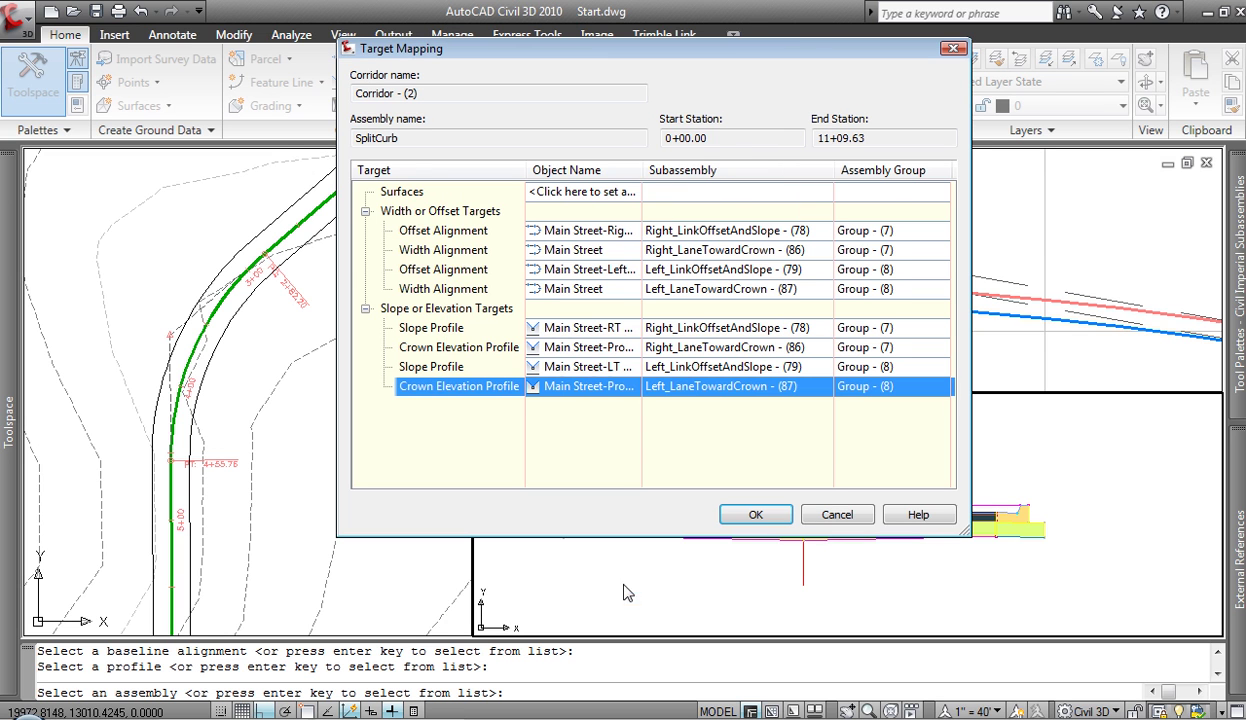
pyautogui.click(752, 515)
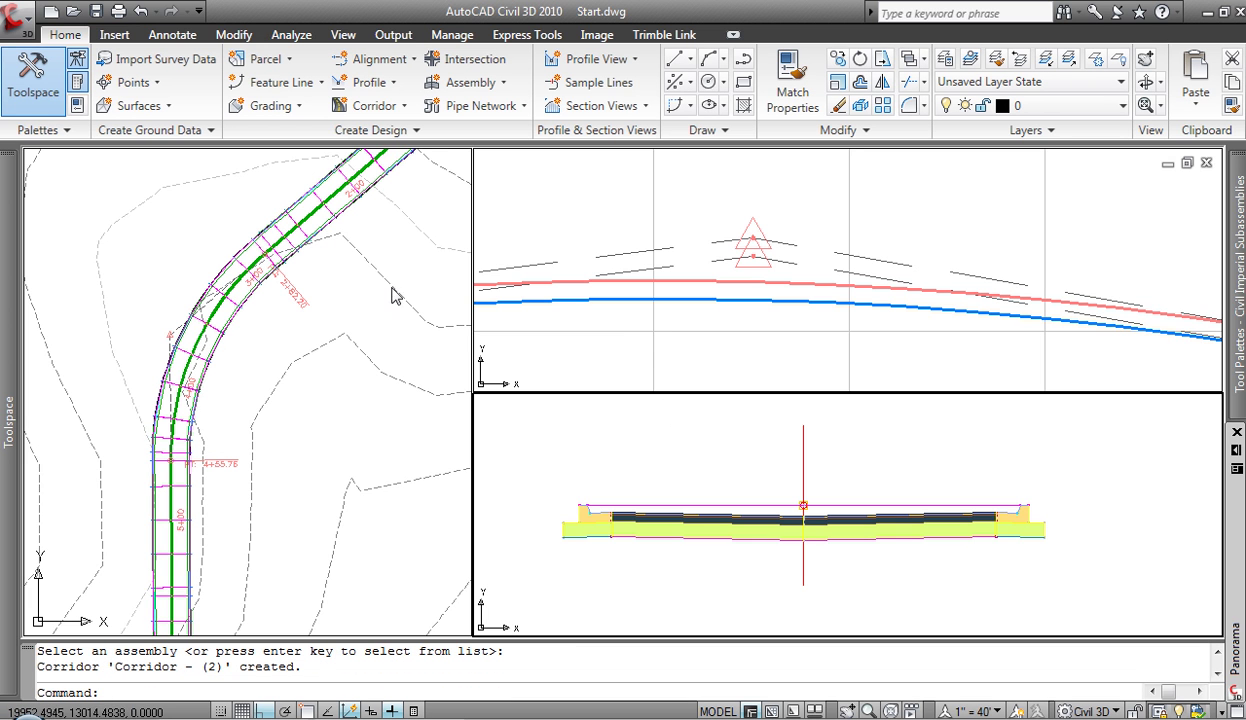
# Open Corridor - (2) in the Section Editor at station 0+00.00, zoomed to an offset and elevation.
pyautogui.click(345, 295)
pyautogui.click(298, 229)
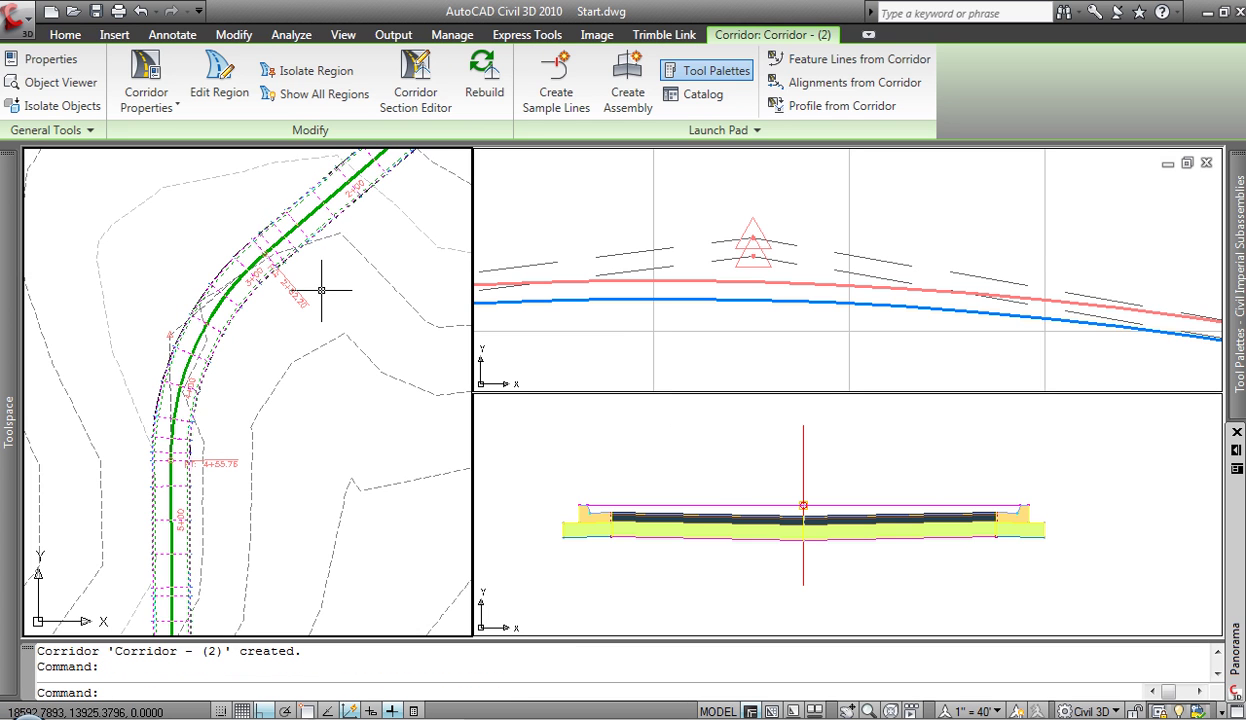
pyautogui.click(556, 420)
pyautogui.click(425, 107)
pyautogui.scroll(3, 834, 542)
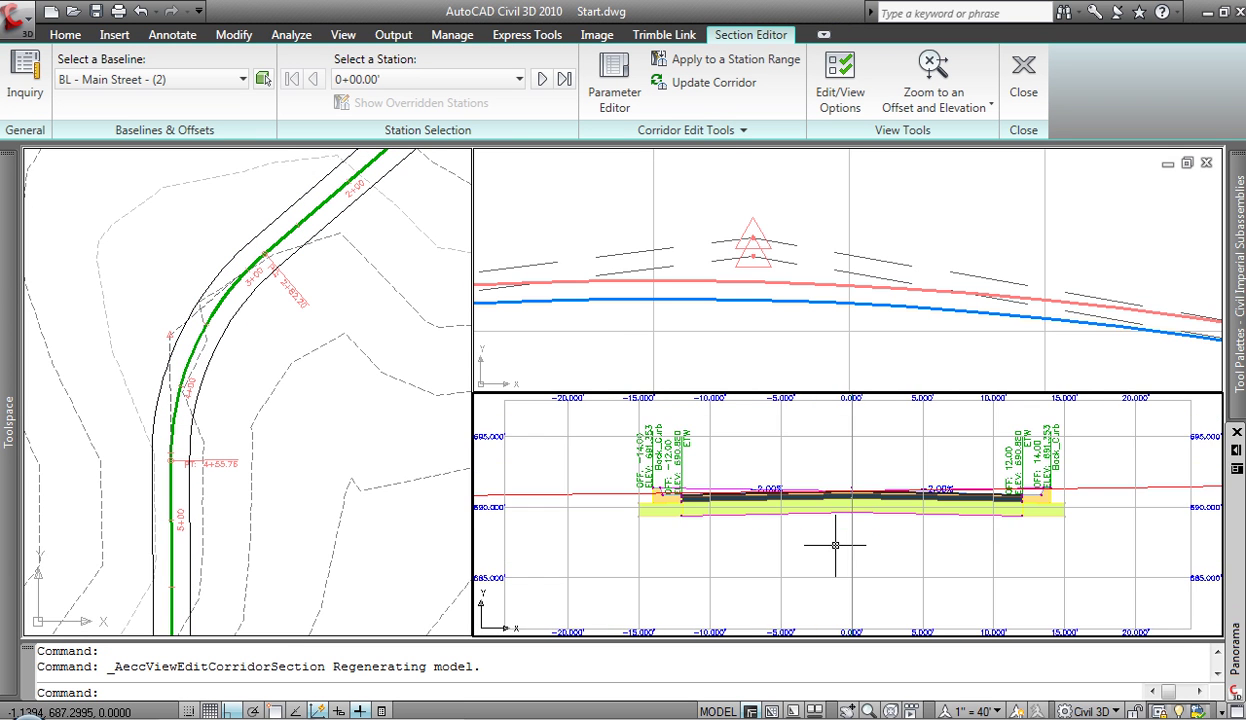
pyautogui.click(925, 98)
pyautogui.click(960, 176)
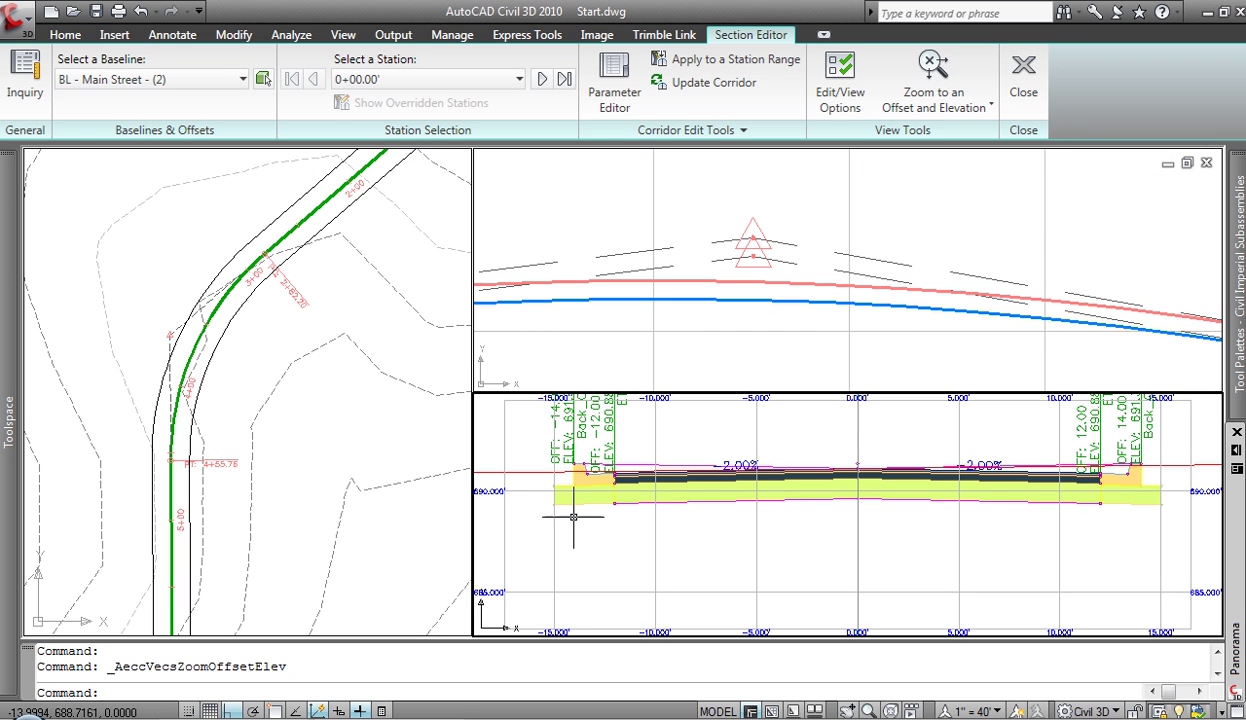
pyautogui.moveTo(8, 392)
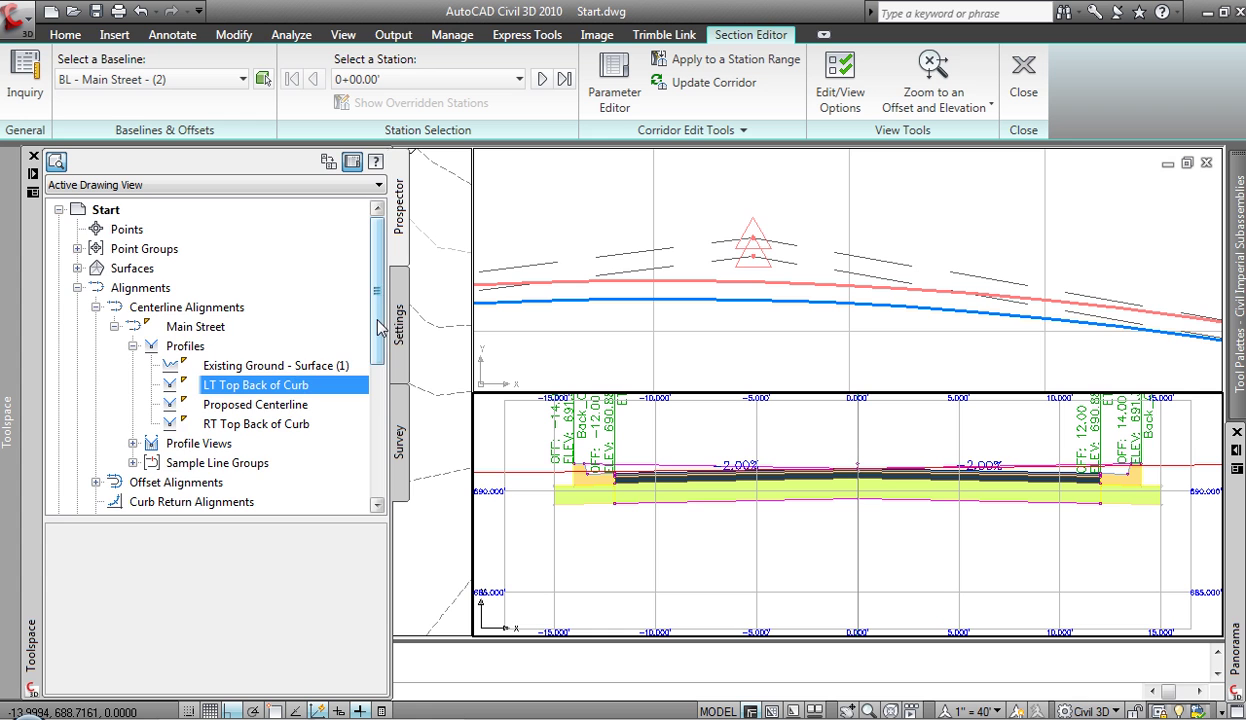
pyautogui.moveTo(377, 325); pyautogui.dragTo(390, 425)
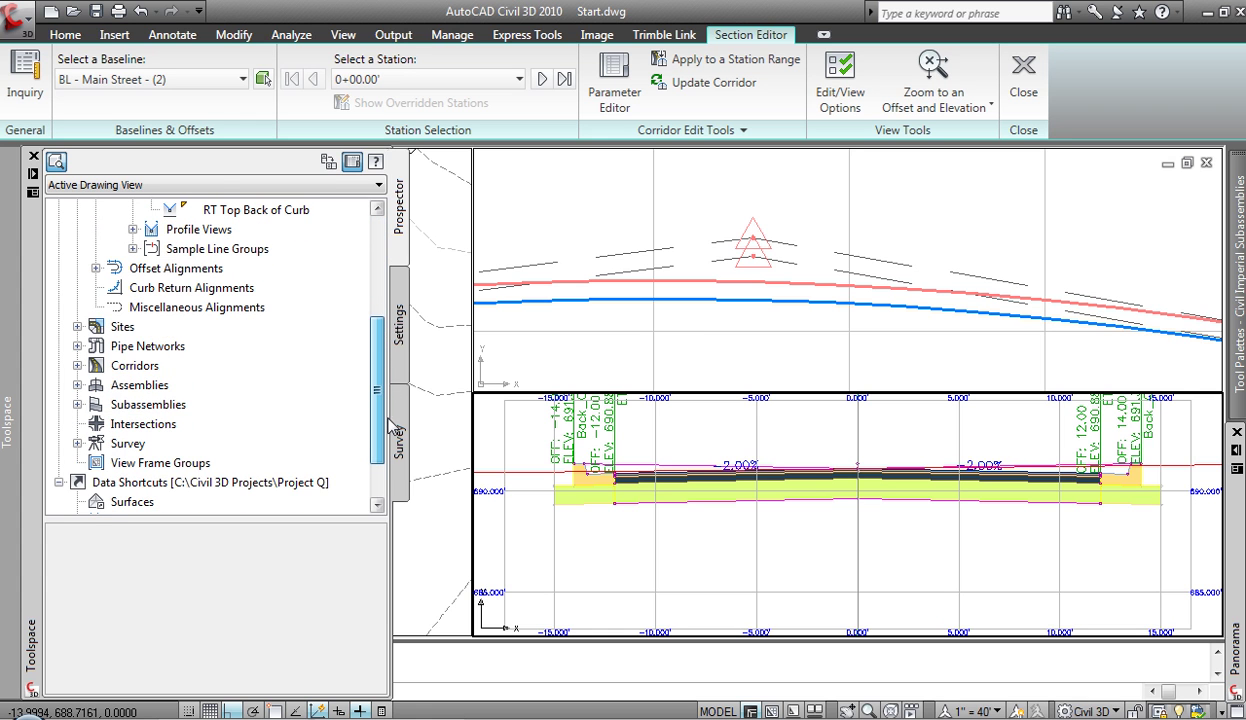
# Set Corridor - (2) to Rebuild - Automatic from the Prospector corridor list.
pyautogui.click(78, 366)
pyautogui.click(170, 393)
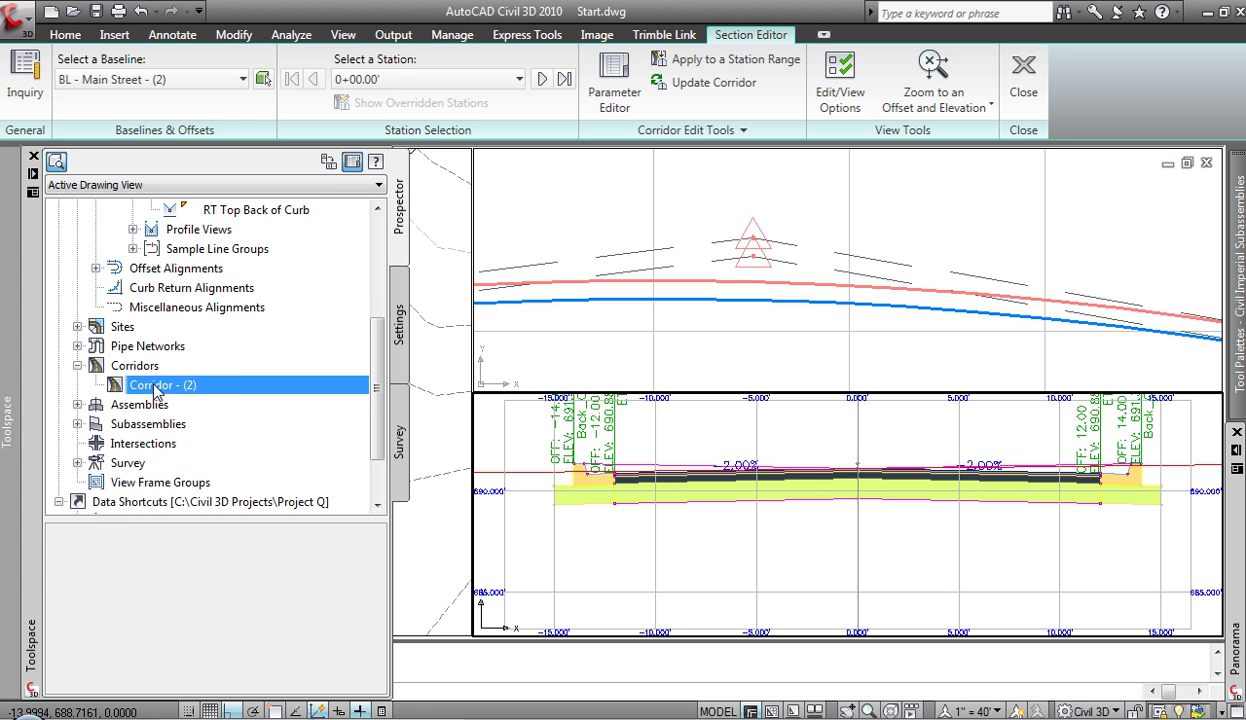
pyautogui.rightClick(170, 393)
pyautogui.click(245, 459)
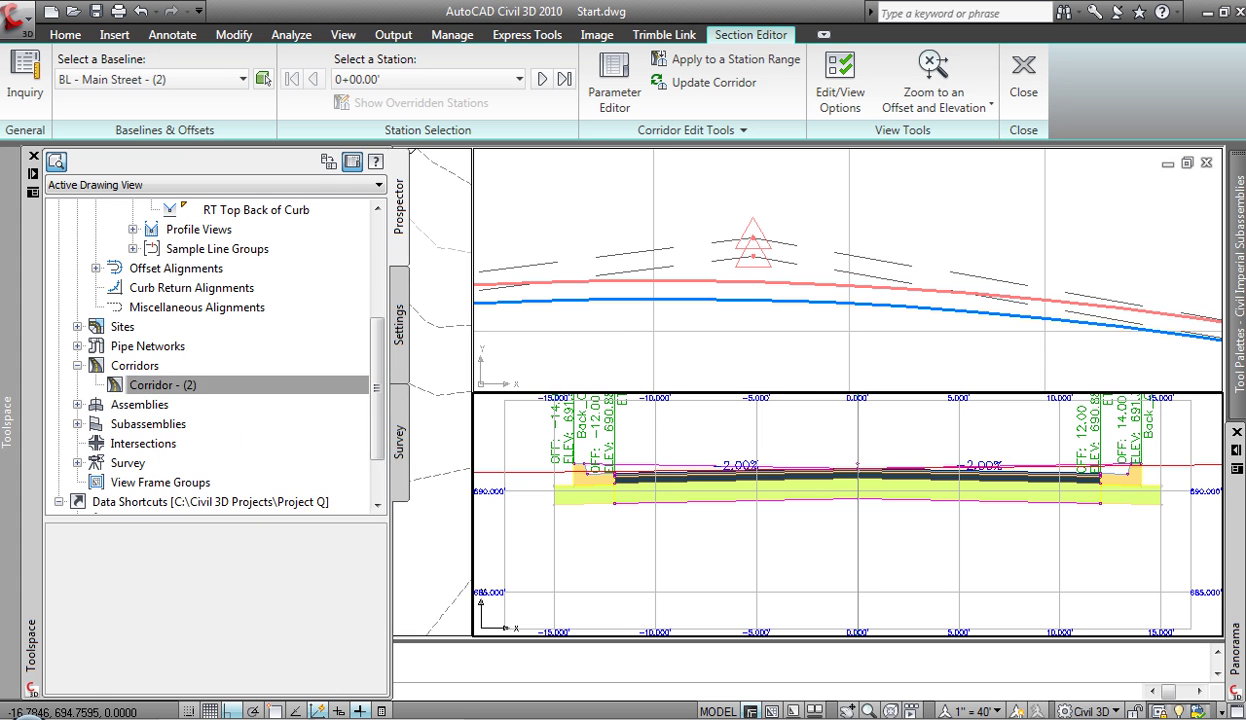
pyautogui.click(752, 283)
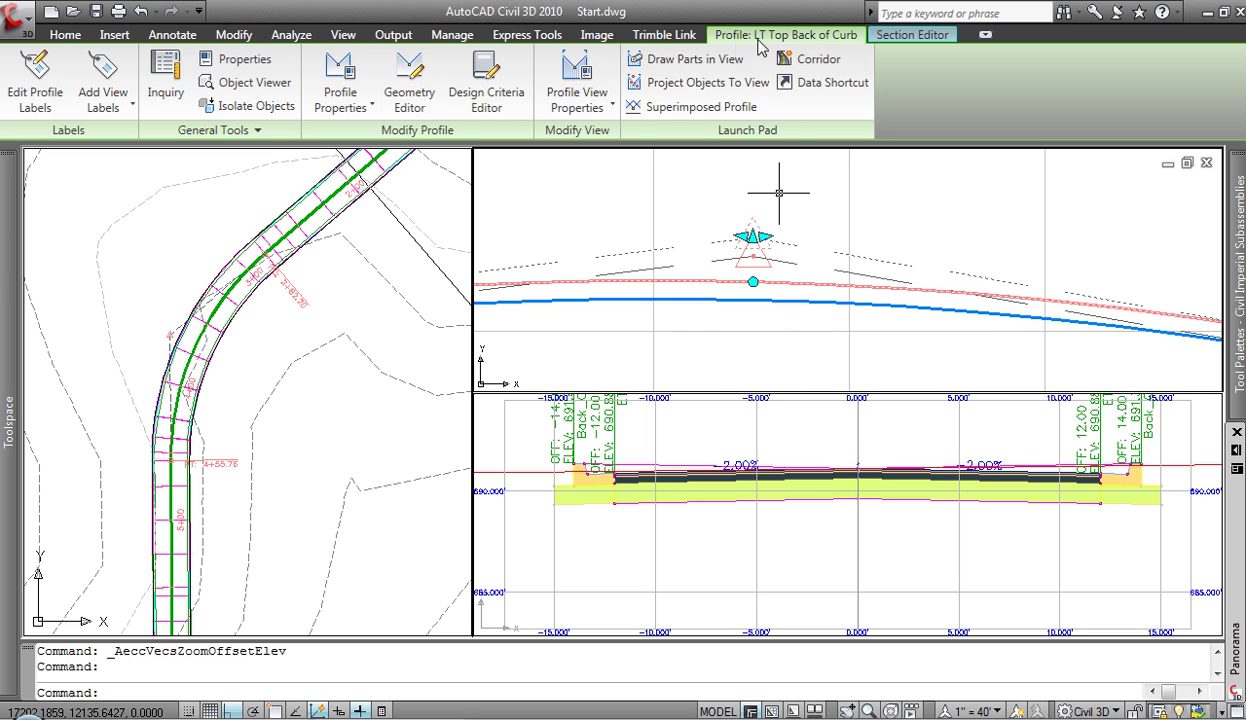
# Raise all PVIs of the LT Top Back of Curb profile by 0.117'.
pyautogui.click(407, 90)
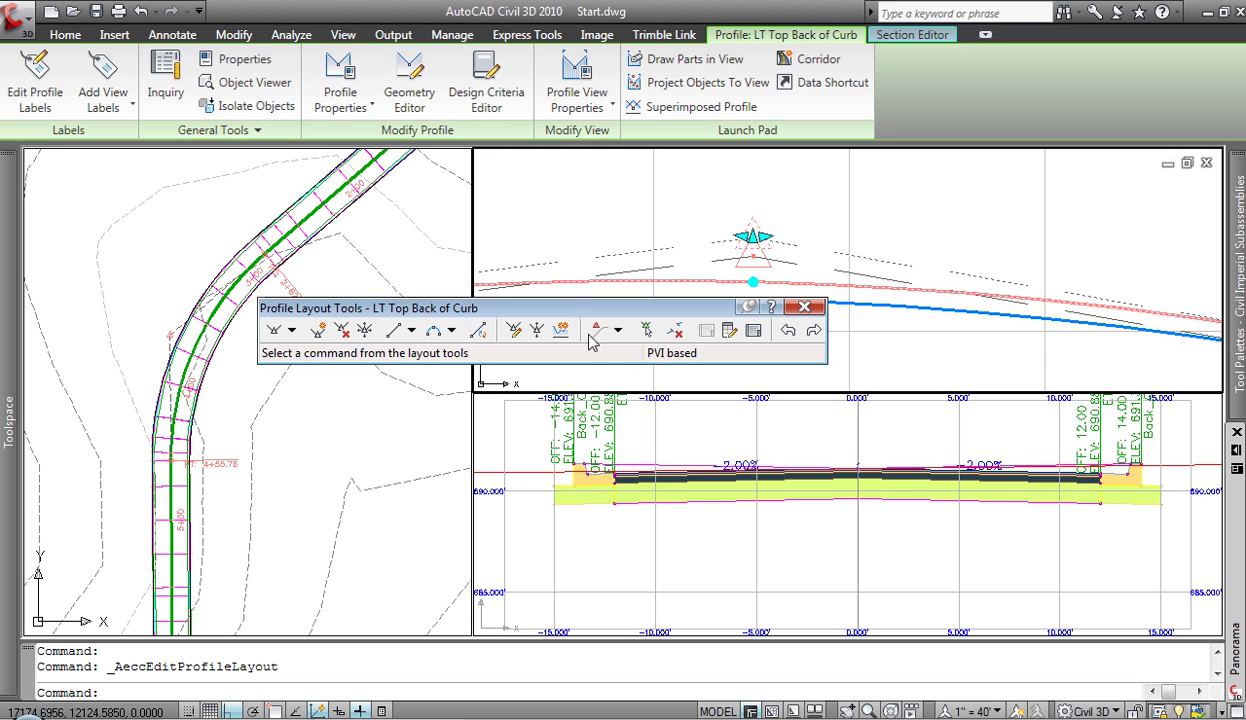
pyautogui.click(537, 330)
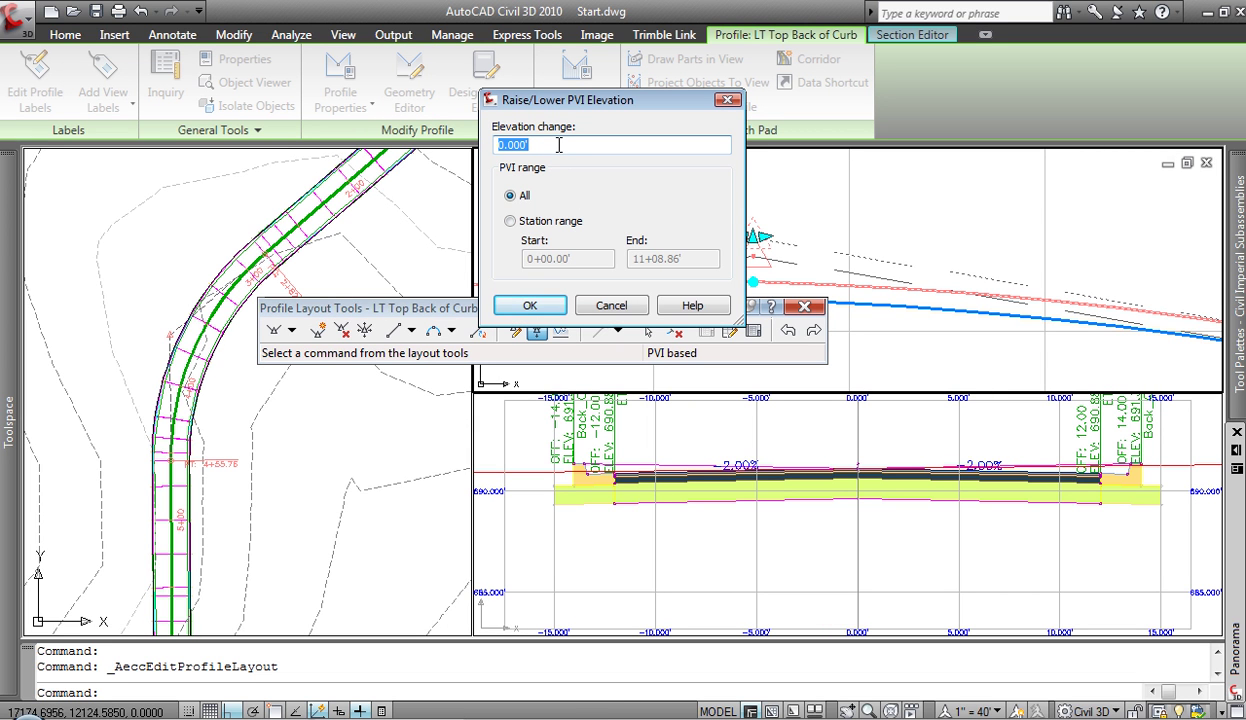
pyautogui.write('.117')
pyautogui.click(530, 305)
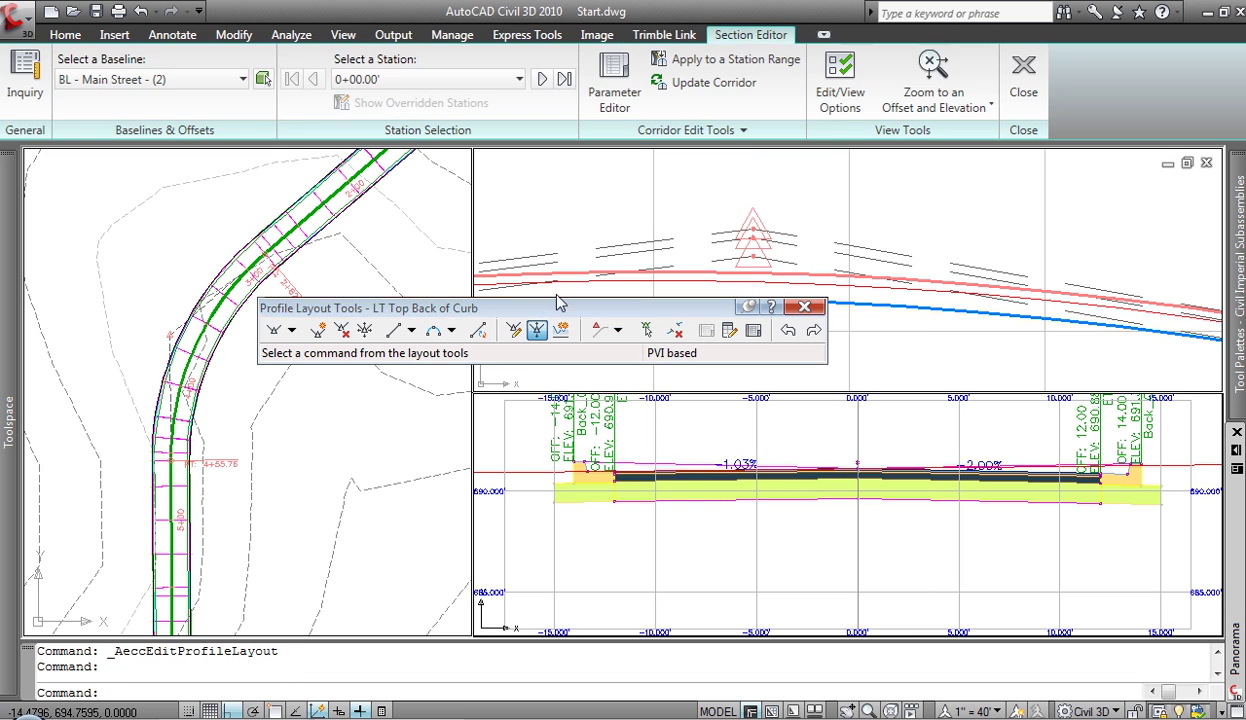
pyautogui.click(808, 309)
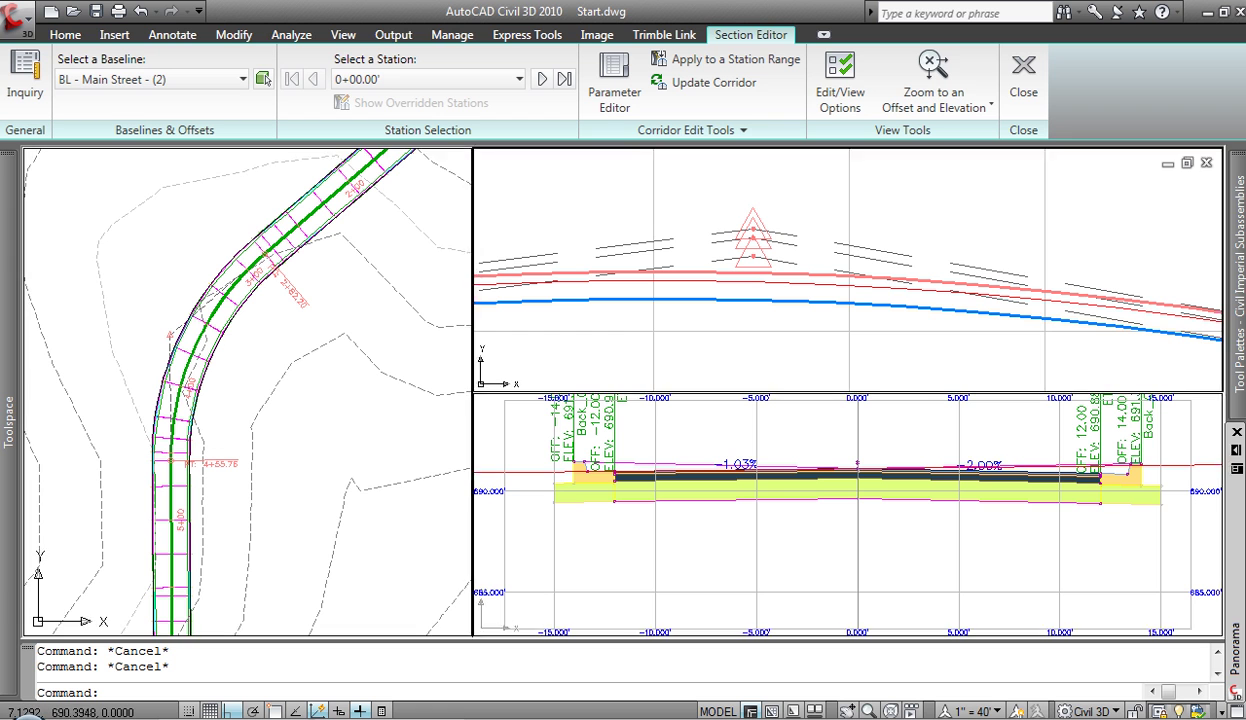
# Close the Section Editor and pan the profile view to show the crest and sag.
pyautogui.click(1025, 68)
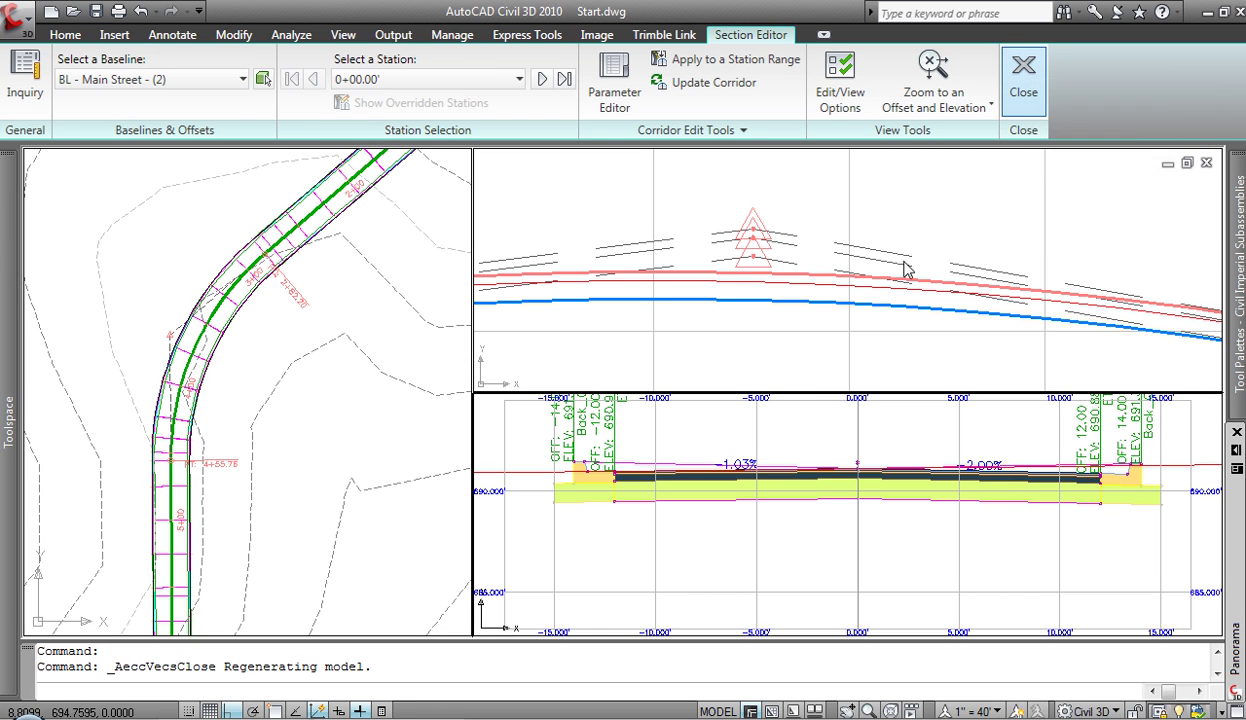
pyautogui.scroll(-5, 769, 354)
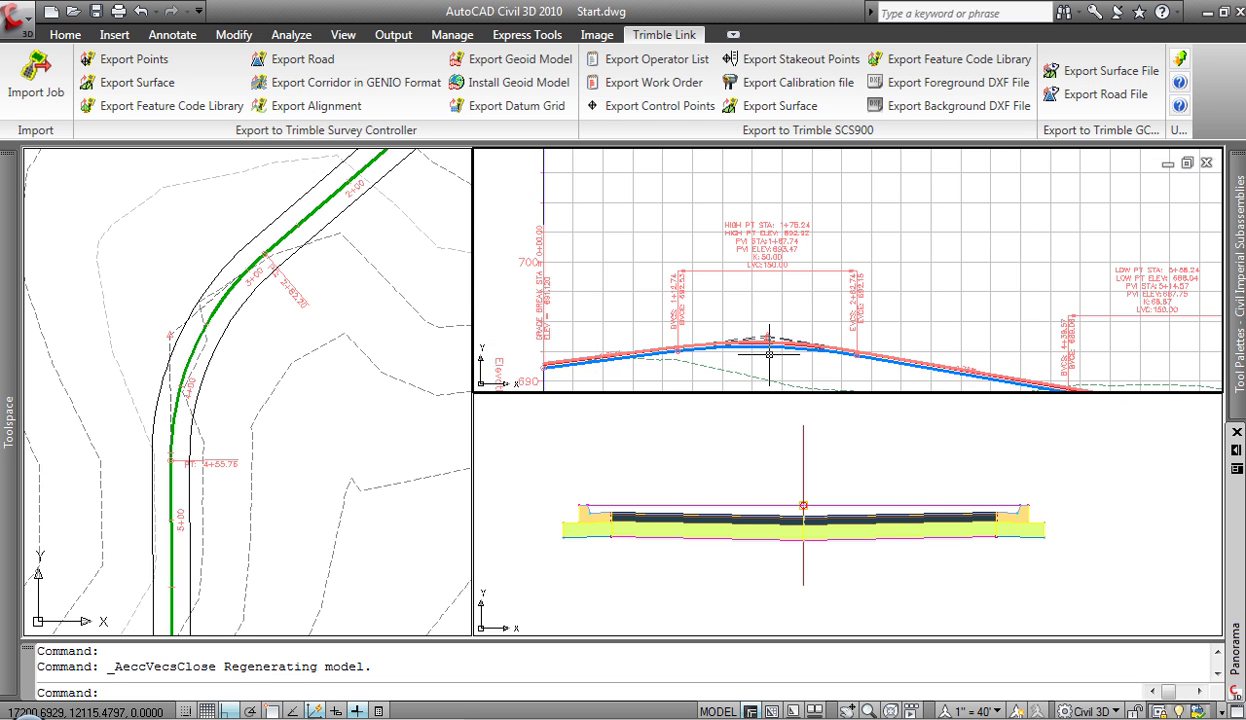
pyautogui.moveTo(769, 354); pyautogui.dragTo(628, 249, button='middle')
pyautogui.scroll(6, 1028, 300)
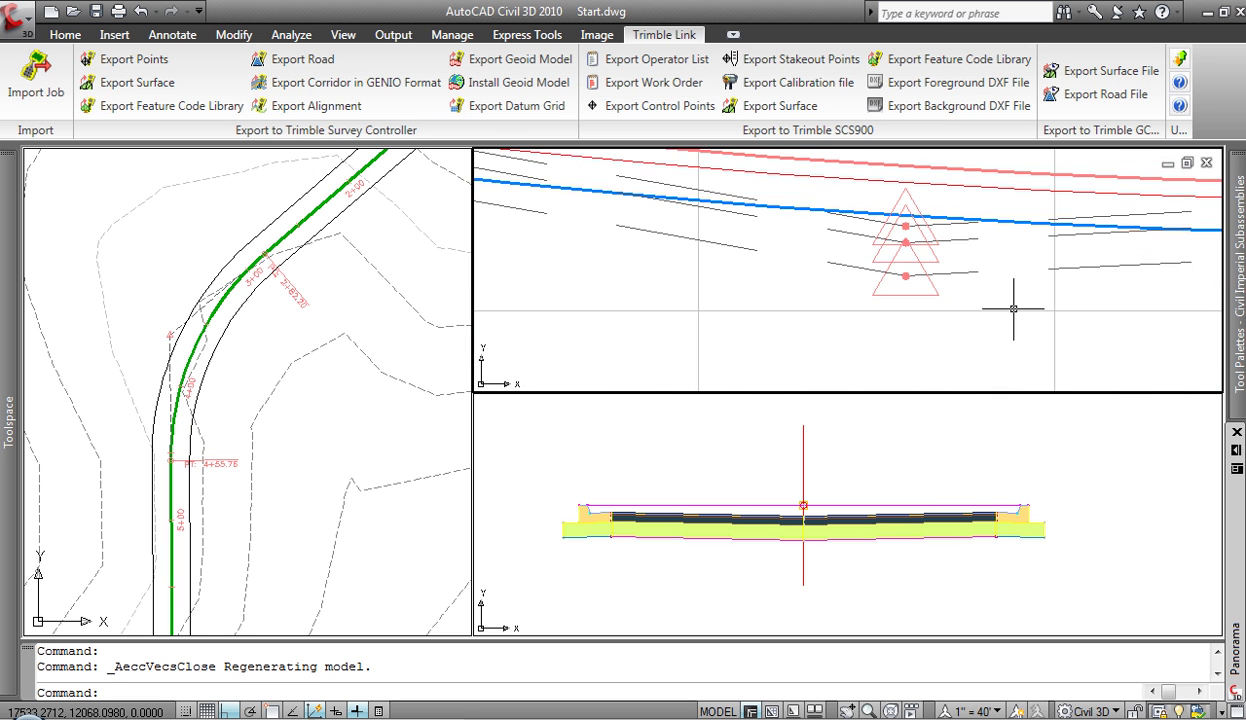
pyautogui.scroll(-3, 1018, 306)
# Grip-stretch the sag PVI of LT Top Back of Curb lower, then end the grip edit.
pyautogui.click(972, 264)
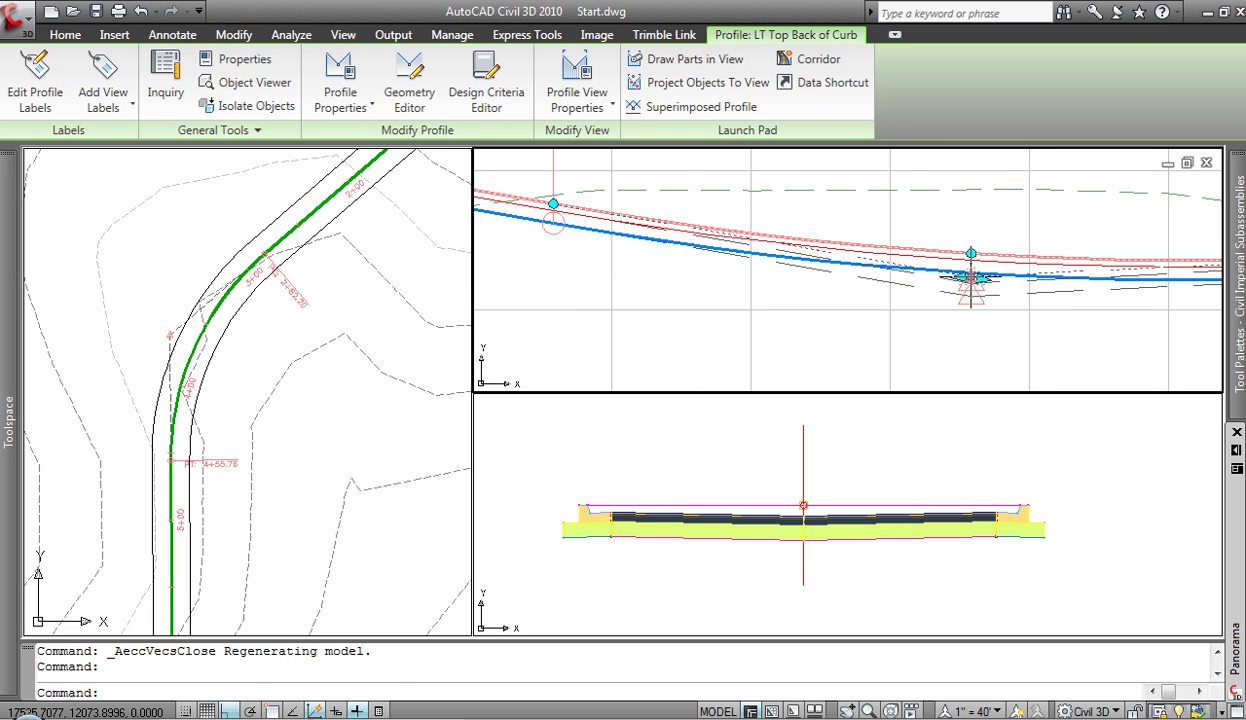
pyautogui.click(971, 277)
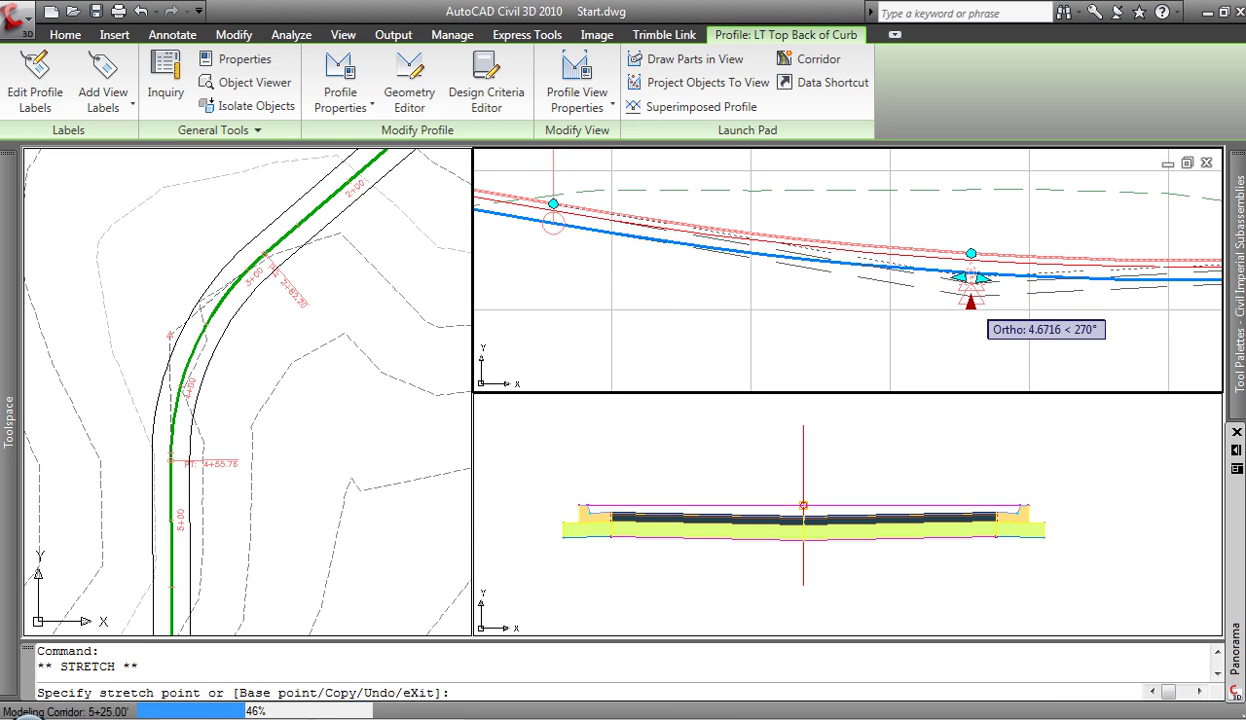
pyautogui.click(970, 303)
pyautogui.scroll(3, 812, 314)
pyautogui.scroll(-2, 817, 314)
pyautogui.scroll(-2, 812, 322)
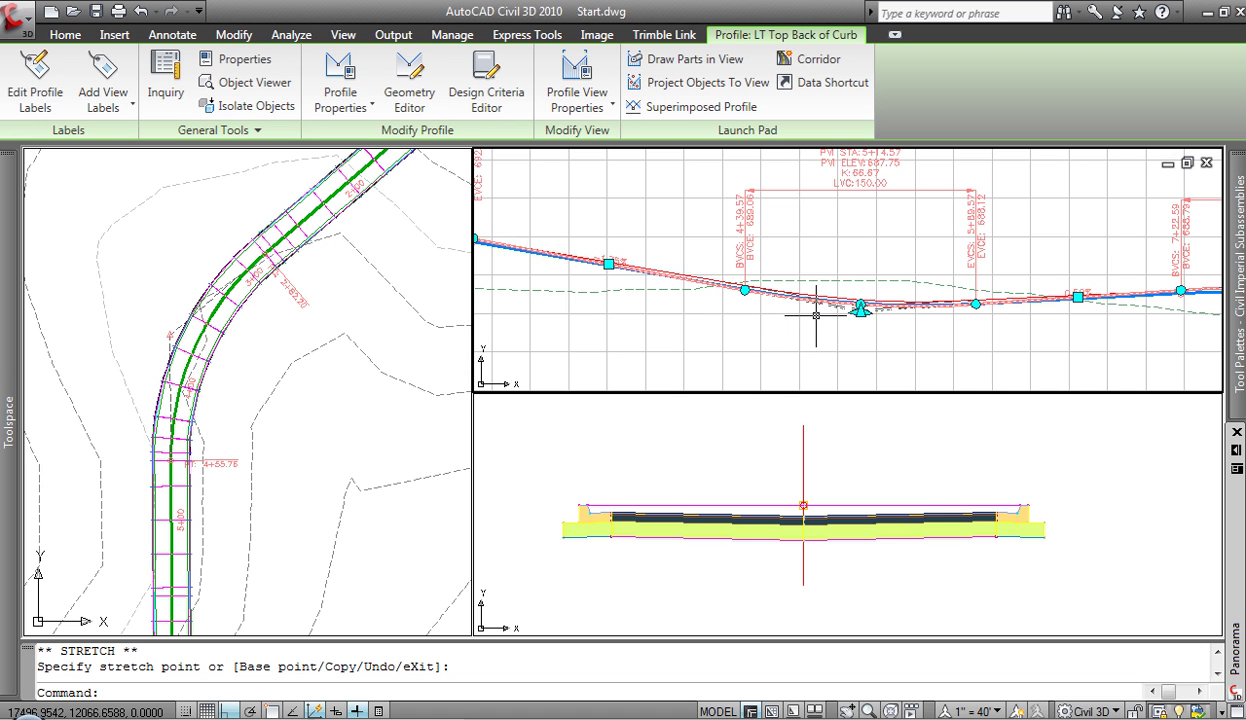
pyautogui.scroll(-4, 790, 340)
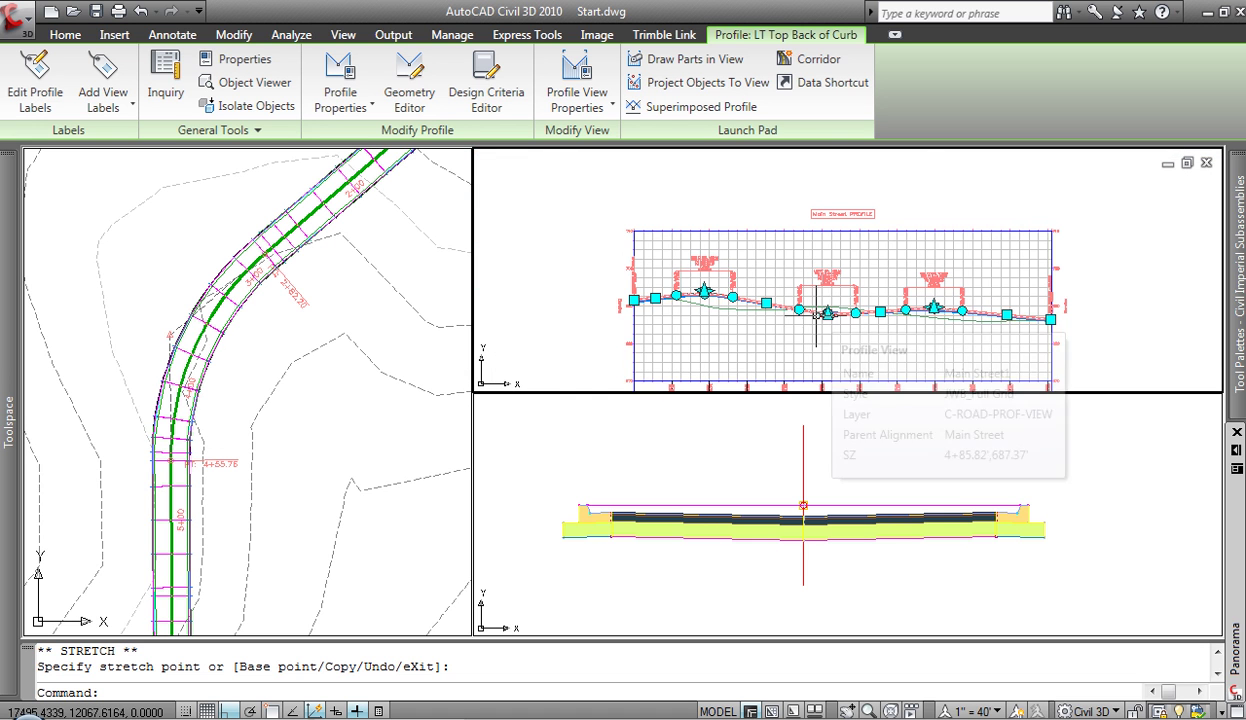
pyautogui.click(684, 424)
pyautogui.press('Escape')
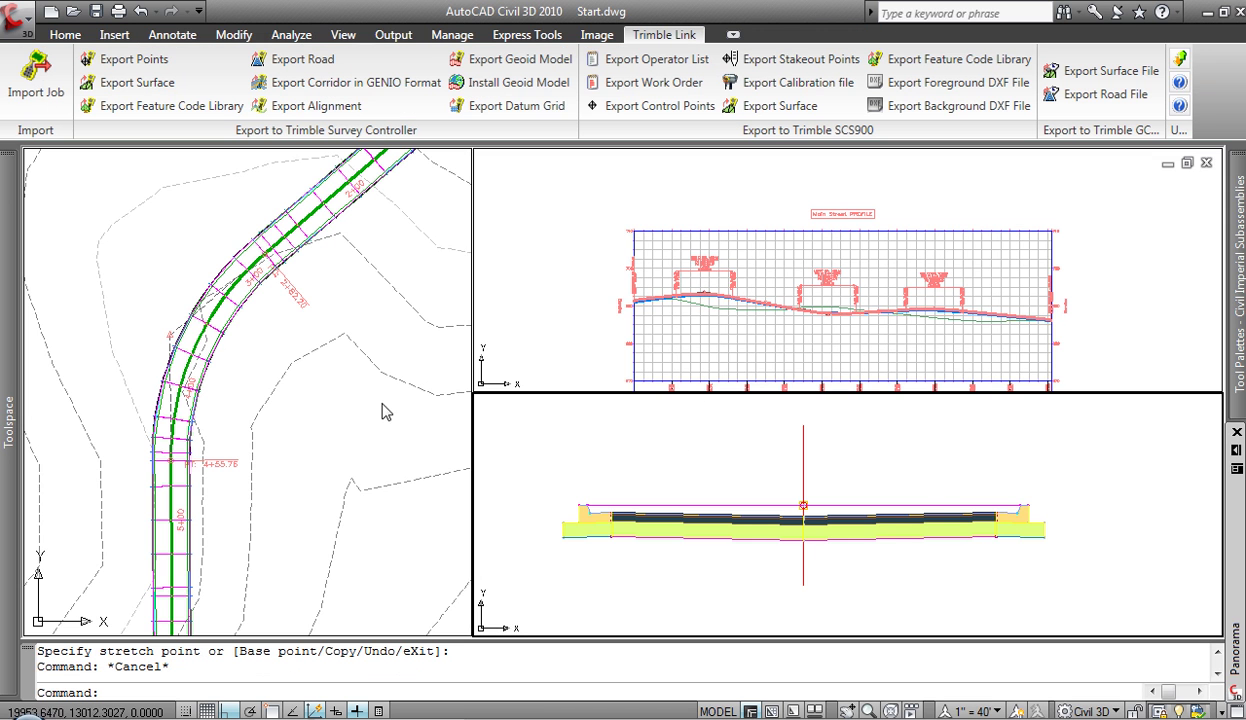
# Pan the plan view along Main Street to see the rebuilt corridor.
pyautogui.click(355, 414)
pyautogui.scroll(-2, 355, 414)
pyautogui.scroll(-1, 385, 423)
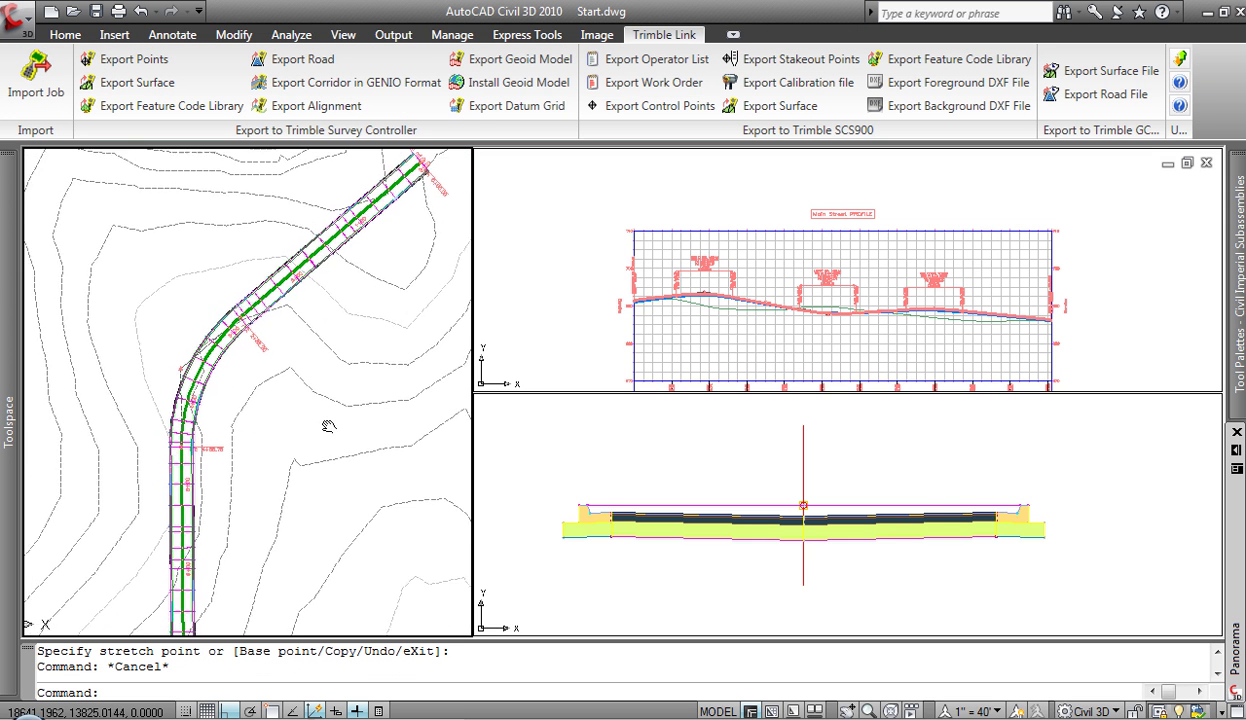
pyautogui.moveTo(386, 425); pyautogui.dragTo(370, 434, button='middle')
pyautogui.scroll(2, 370, 434)
pyautogui.click(635, 448)
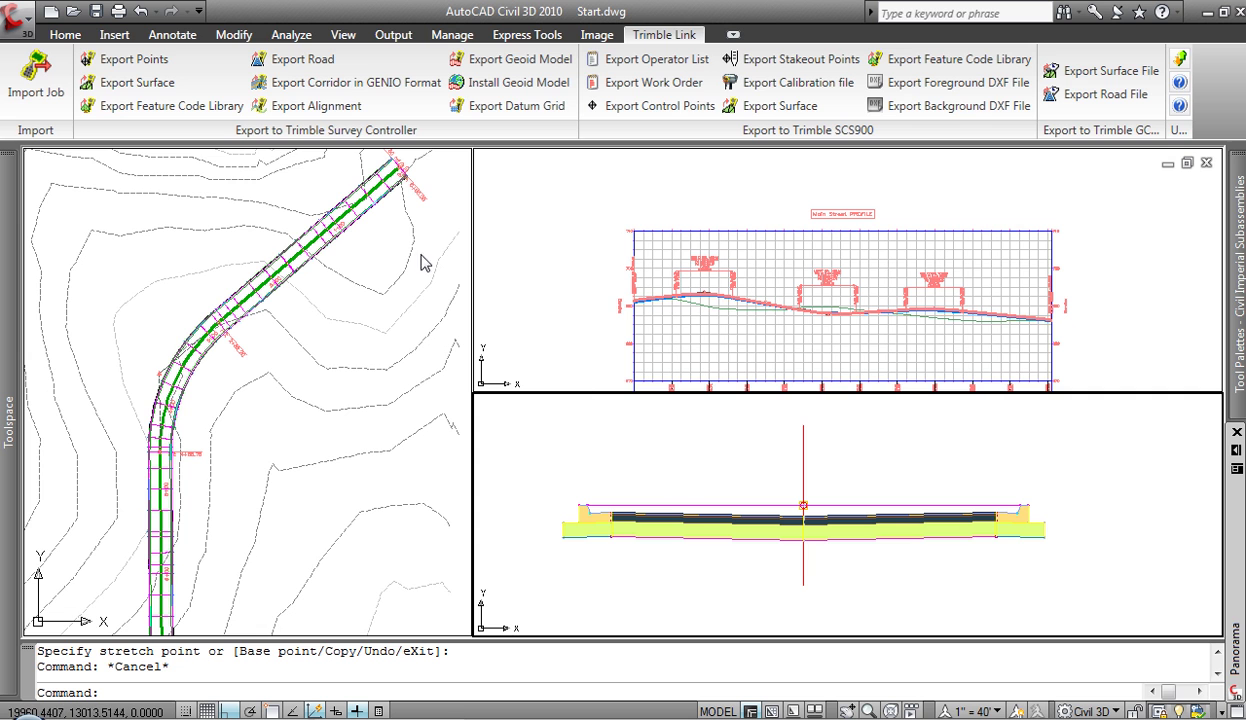
# Reopen Corridor - (2) in the Section Editor, framed by offset and elevation.
pyautogui.click(345, 207)
pyautogui.click(345, 207)
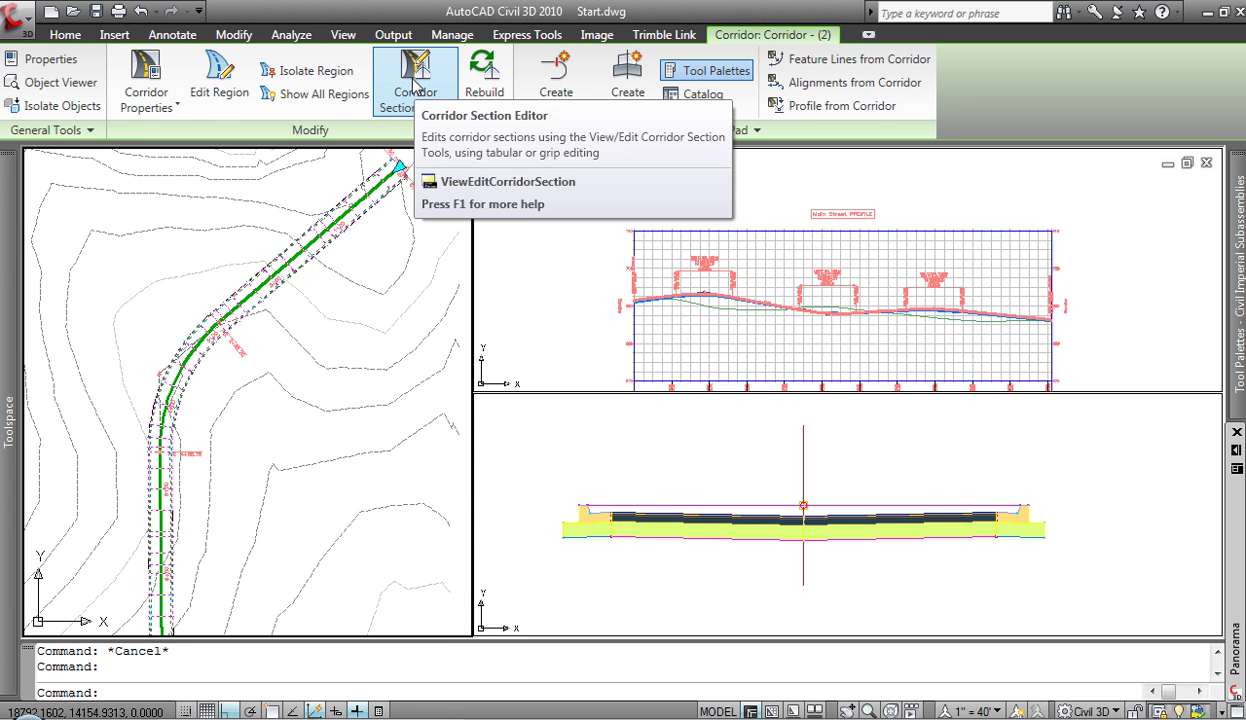
pyautogui.click(605, 427)
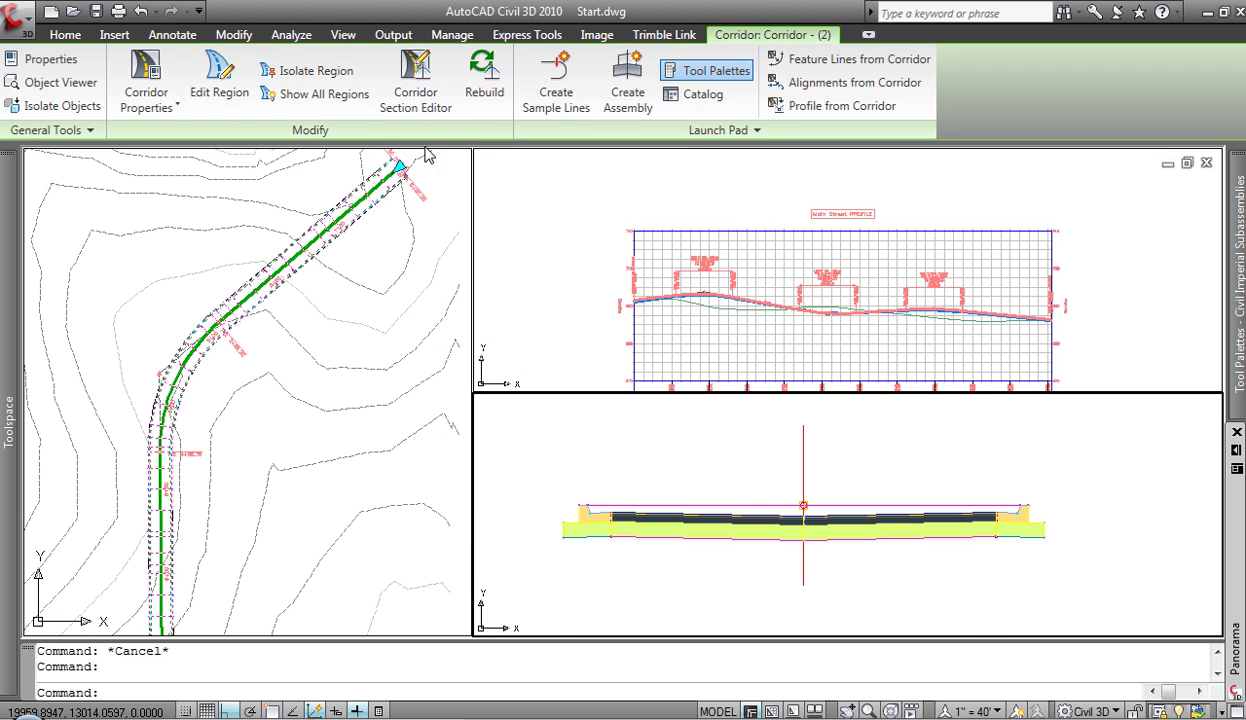
pyautogui.click(419, 94)
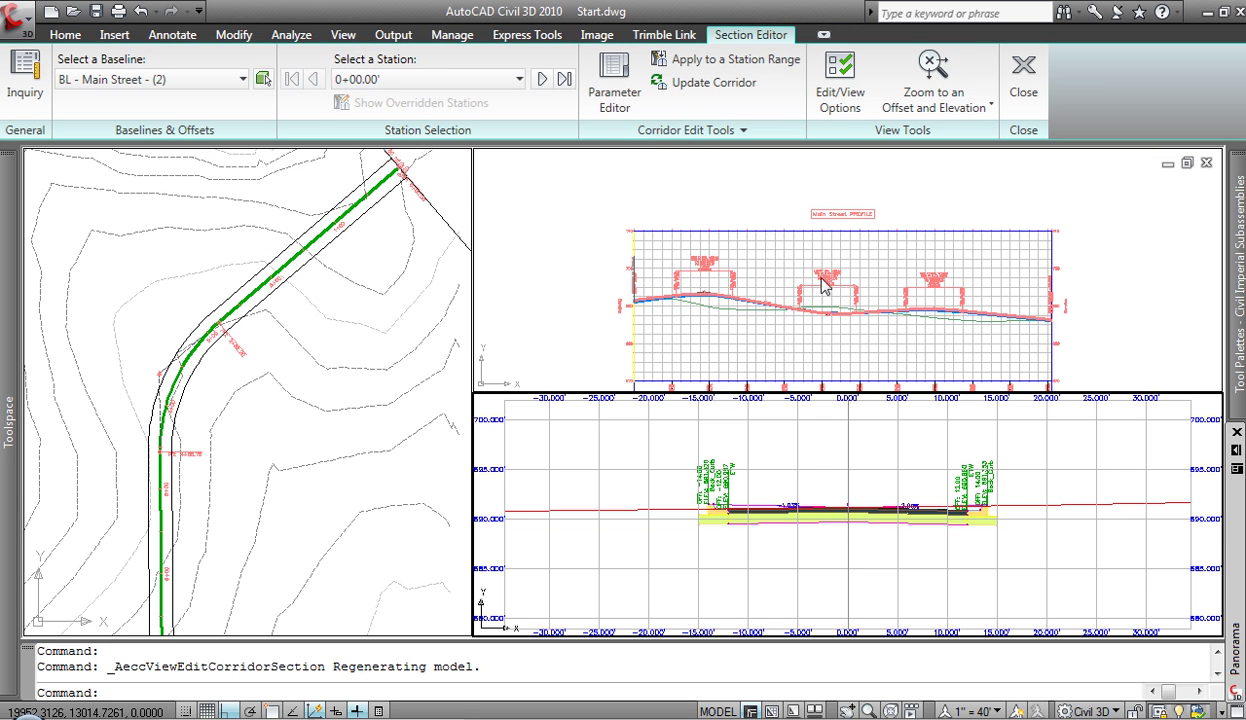
pyautogui.click(825, 478)
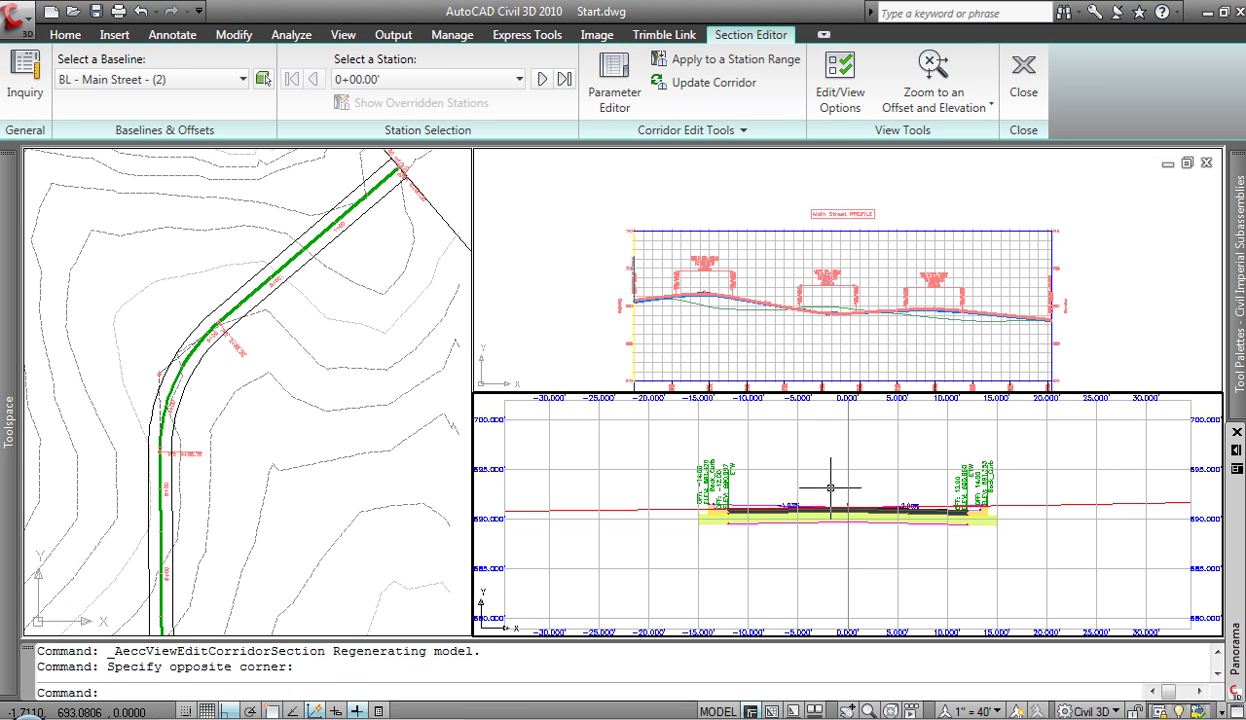
pyautogui.scroll(5, 830, 488)
pyautogui.scroll(-3, 826, 495)
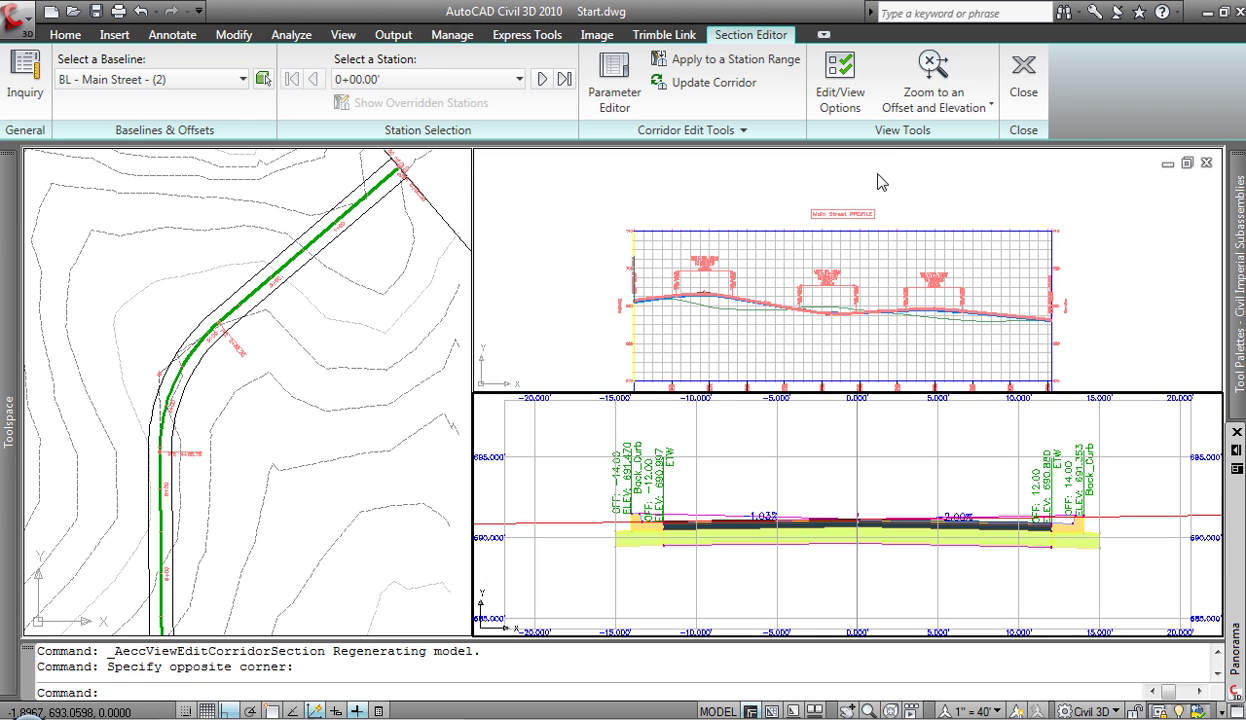
pyautogui.click(932, 92)
pyautogui.click(932, 175)
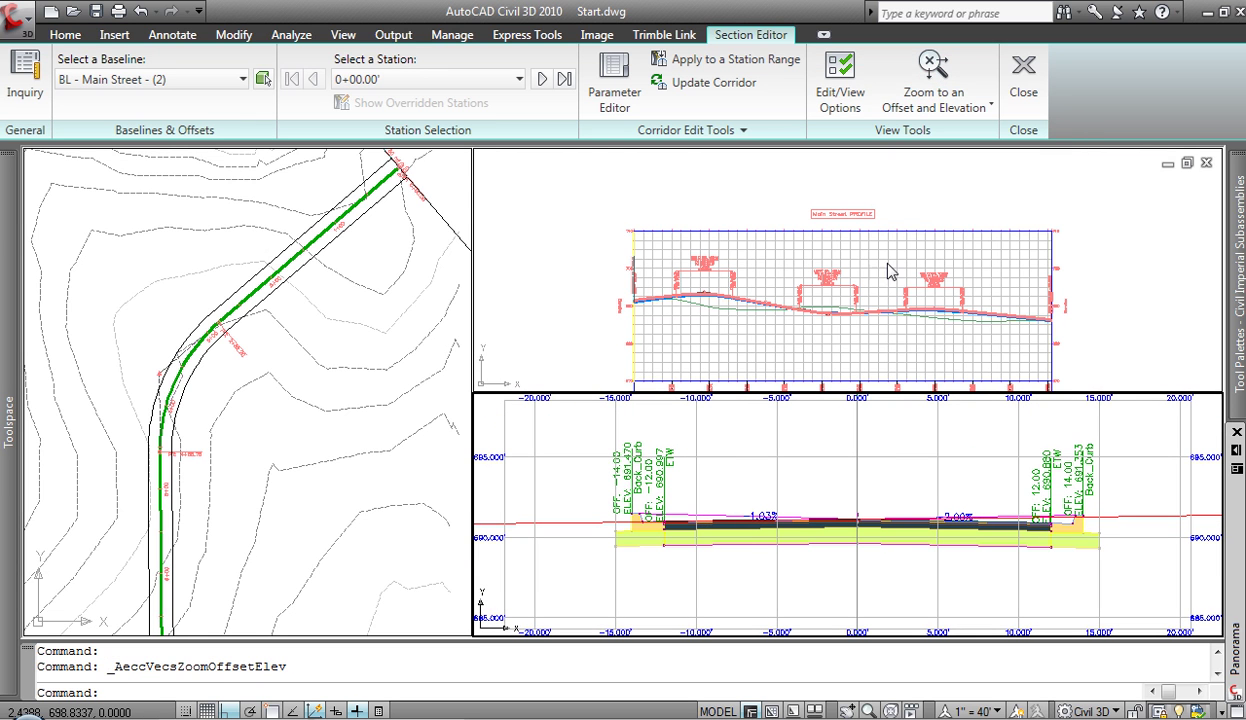
# Step through corridor stations 1+12.74, 2+00.00, 3+25.00 and 4+00.00 to 4+55.76.
pyautogui.click(541, 79)
pyautogui.click(541, 79)
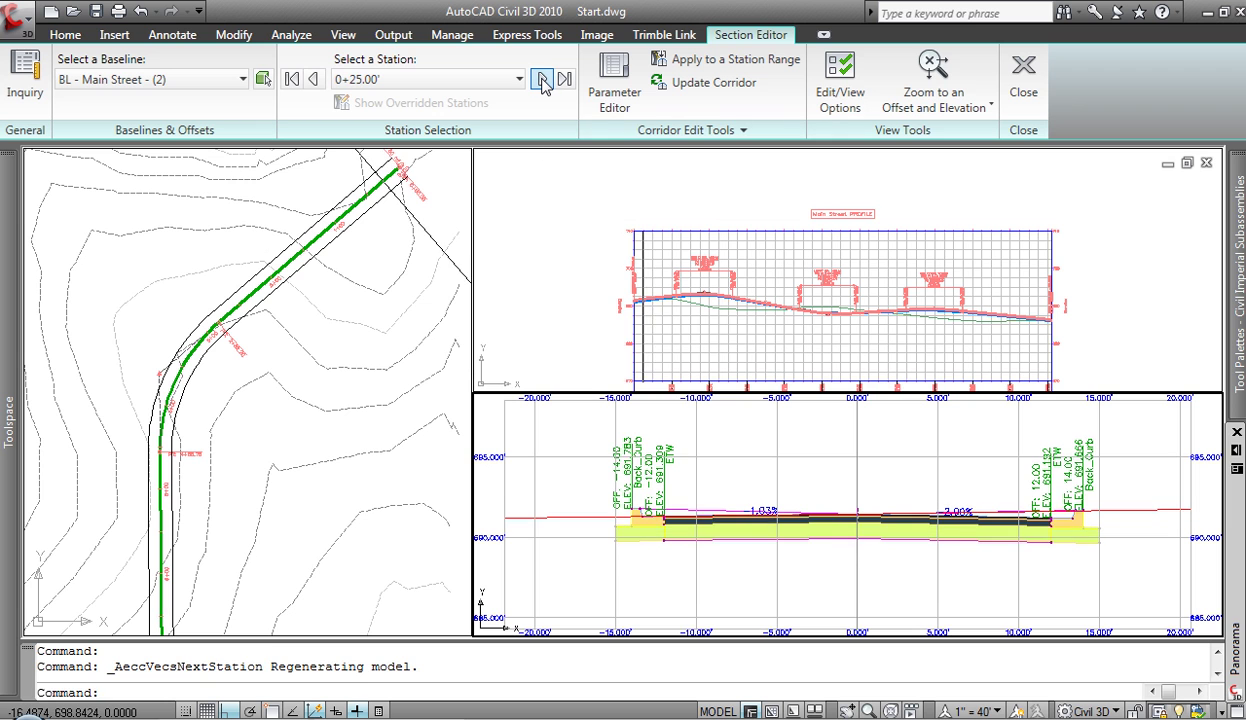
pyautogui.click(541, 79)
pyautogui.click(541, 79)
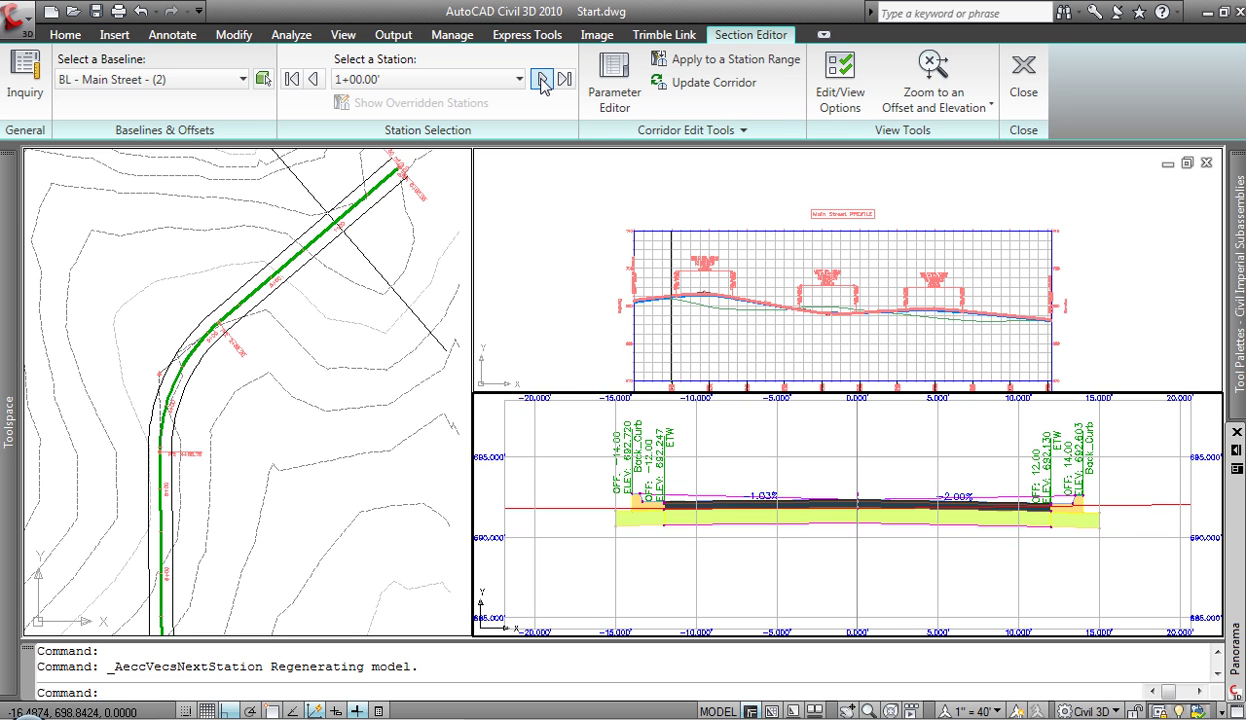
pyautogui.click(541, 79)
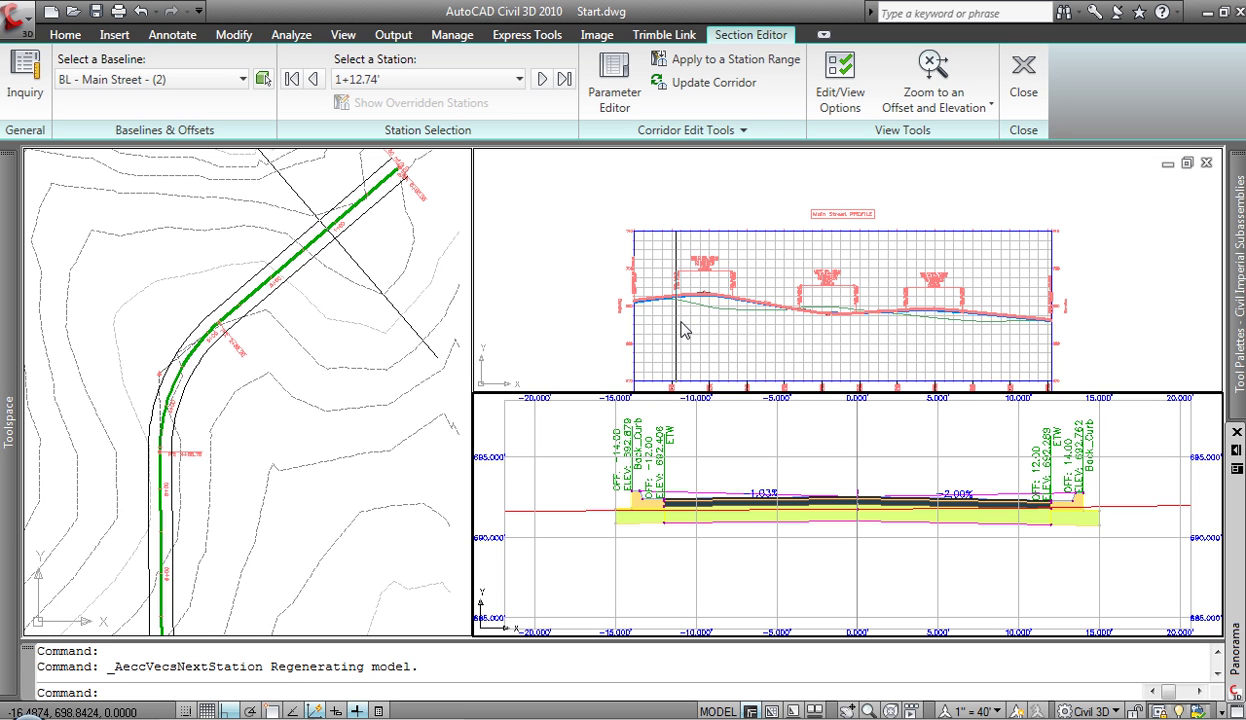
pyautogui.click(541, 79)
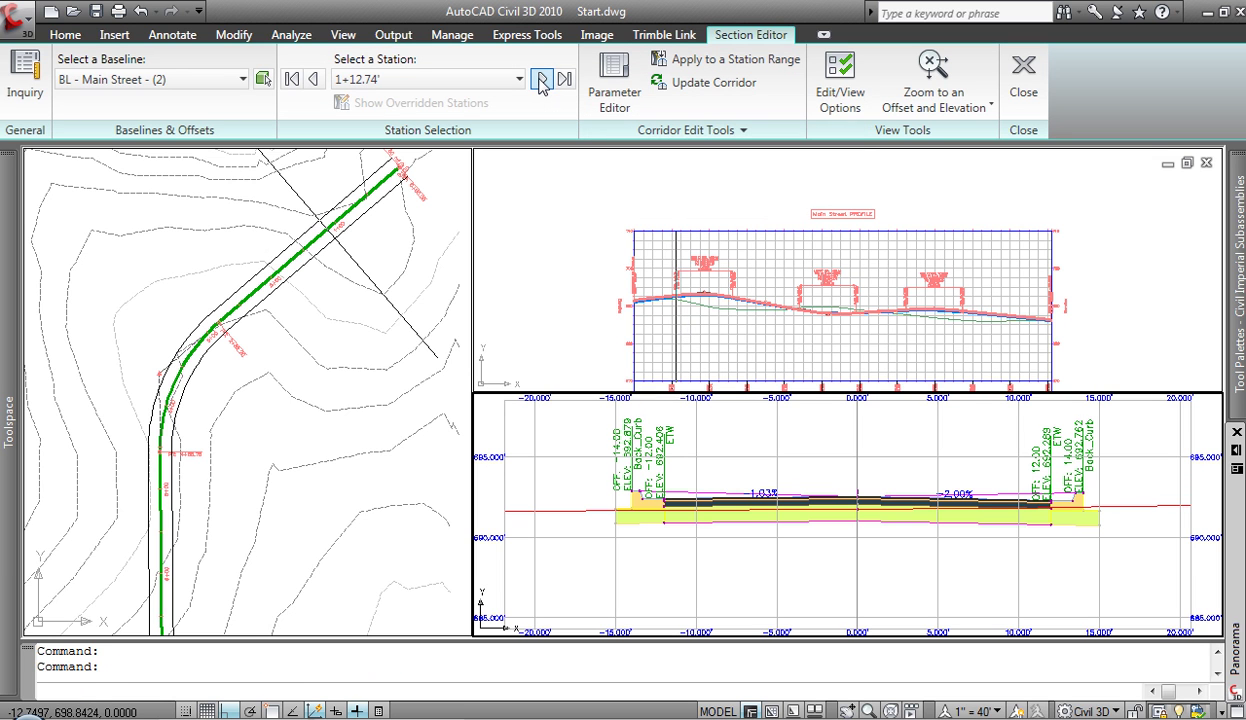
pyautogui.click(541, 79)
pyautogui.click(541, 79)
pyautogui.click(541, 79)
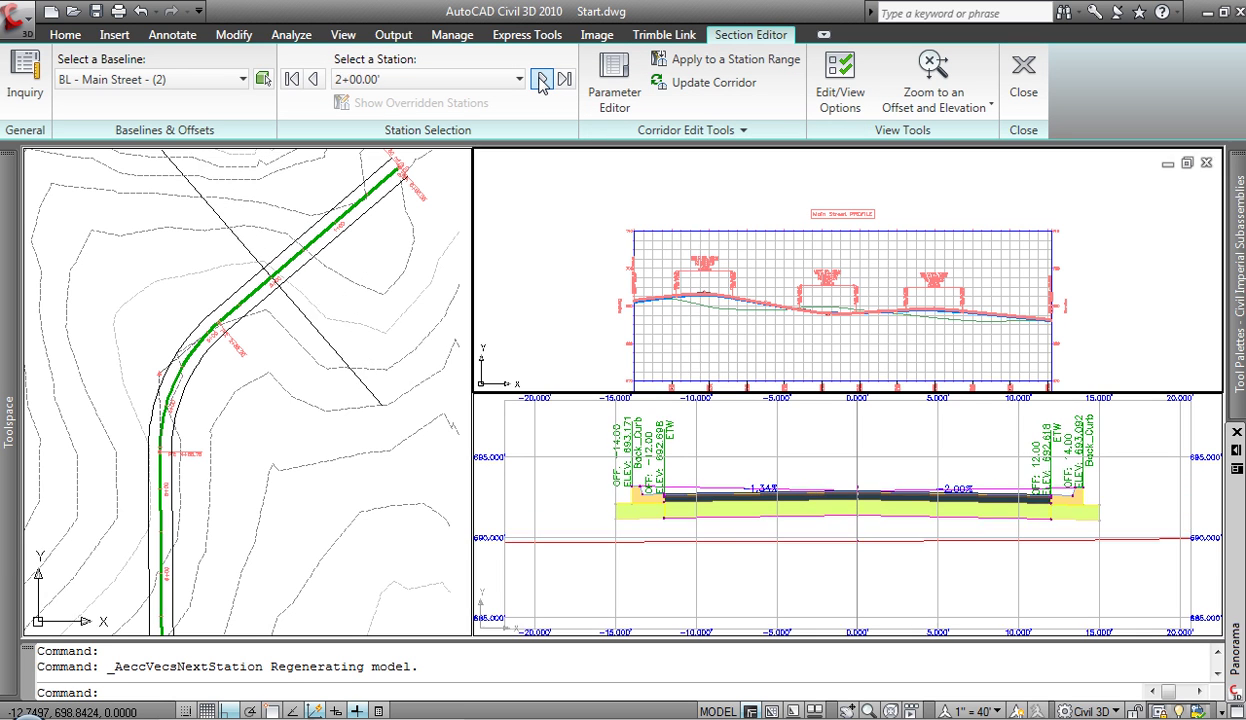
pyautogui.click(541, 79)
pyautogui.click(541, 79)
pyautogui.click(541, 79)
pyautogui.click(541, 79)
pyautogui.click(541, 79)
pyautogui.click(541, 79)
pyautogui.click(541, 79)
pyautogui.click(541, 79)
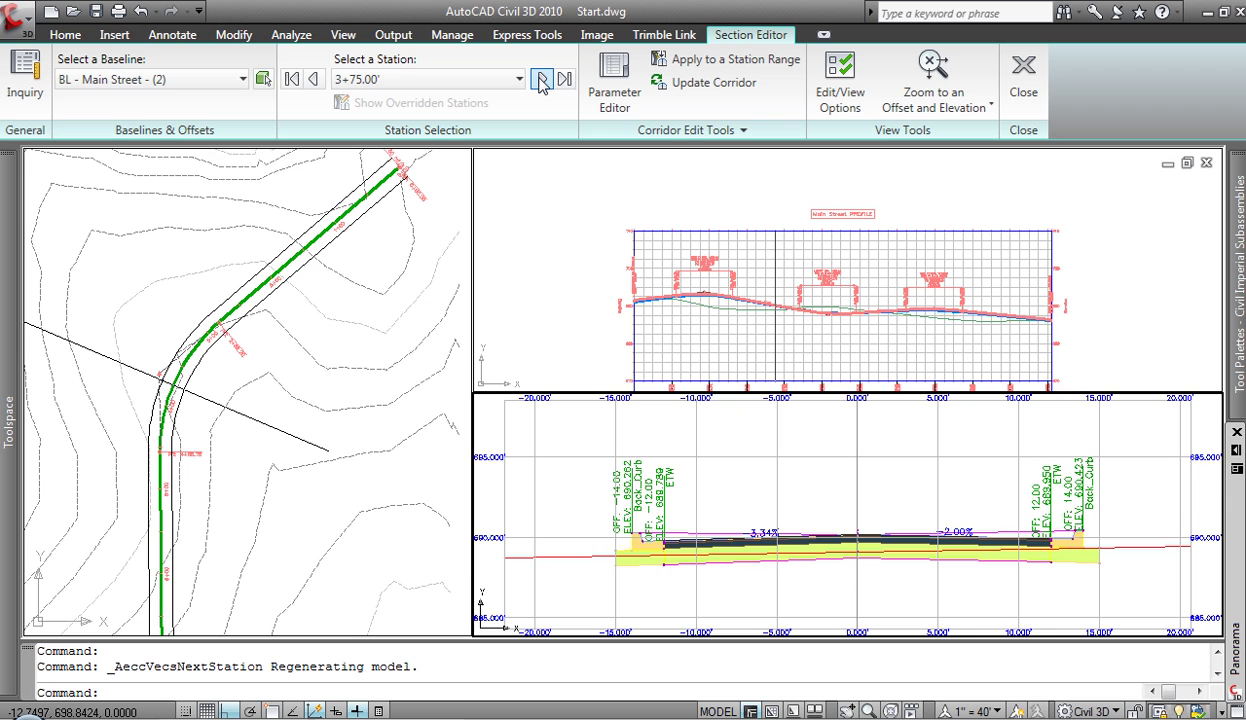
pyautogui.click(541, 79)
pyautogui.click(541, 79)
pyautogui.click(541, 79)
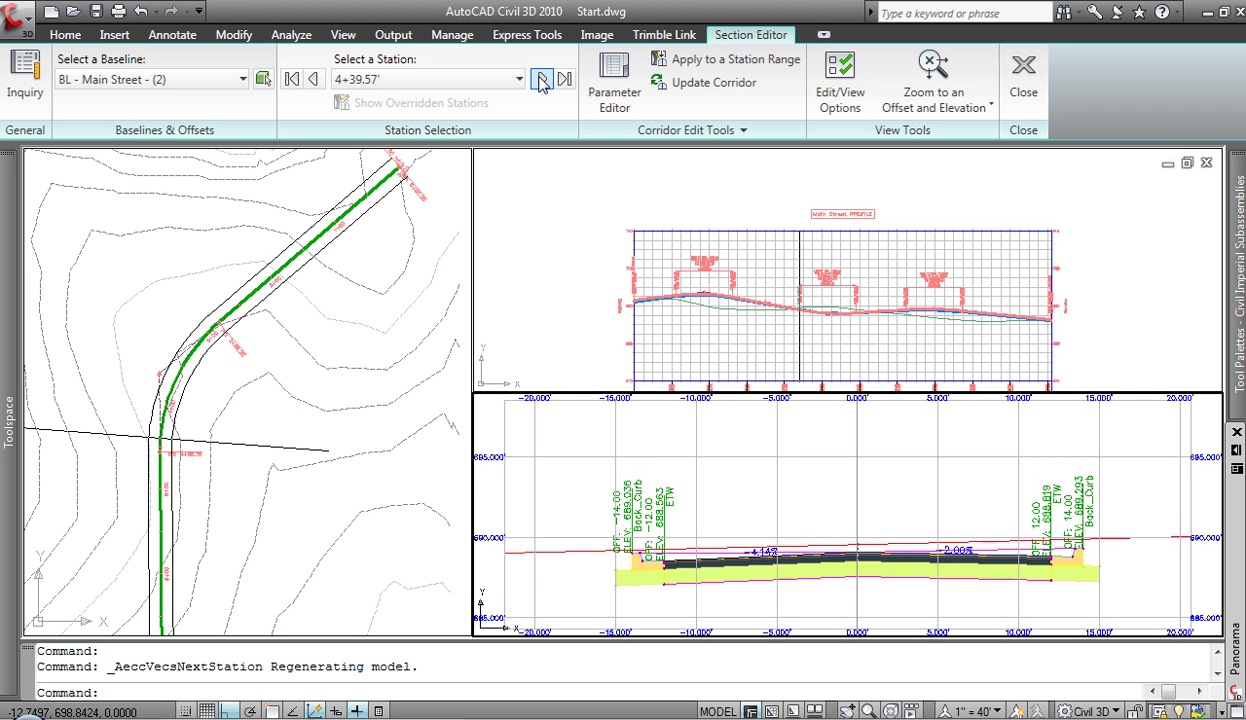
pyautogui.click(541, 79)
pyautogui.click(541, 79)
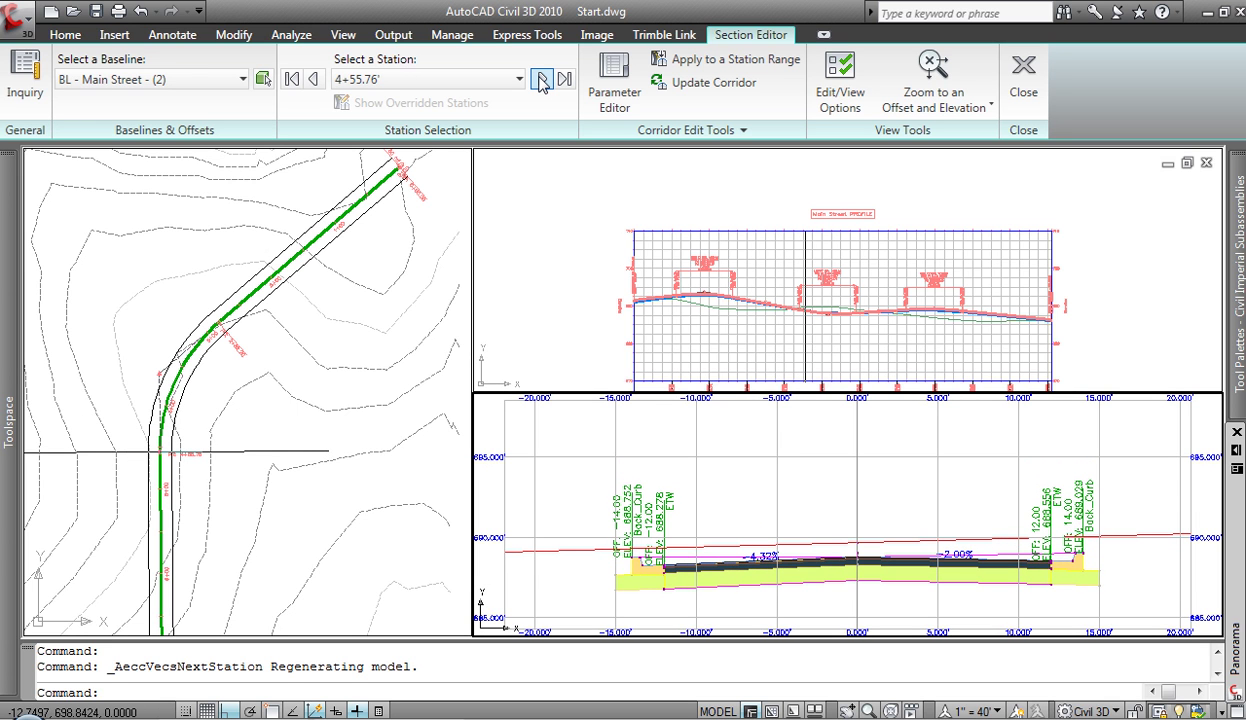